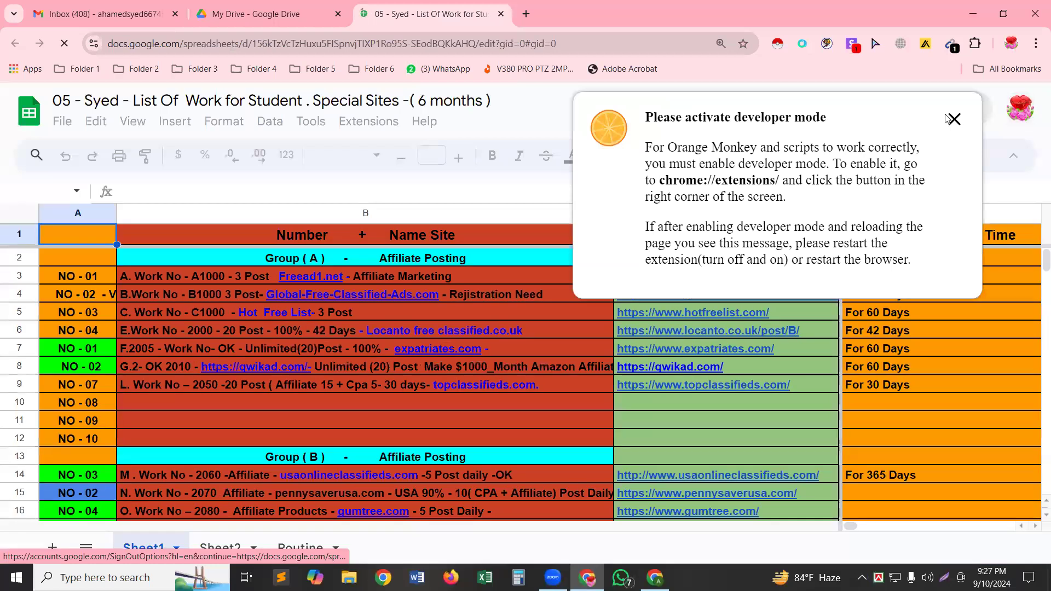
click(957, 119)
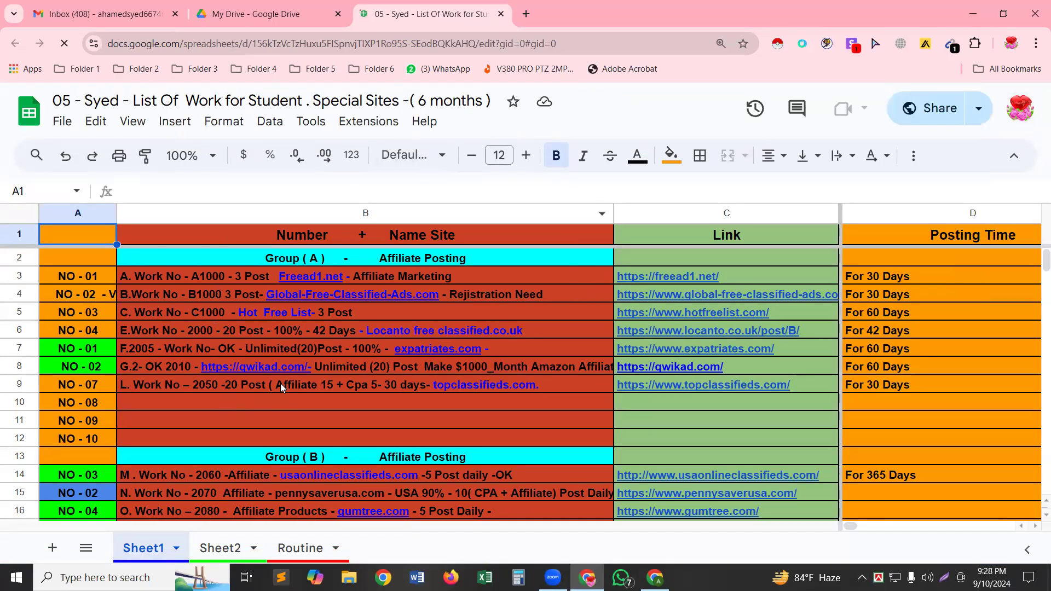
mouse_move(209, 368)
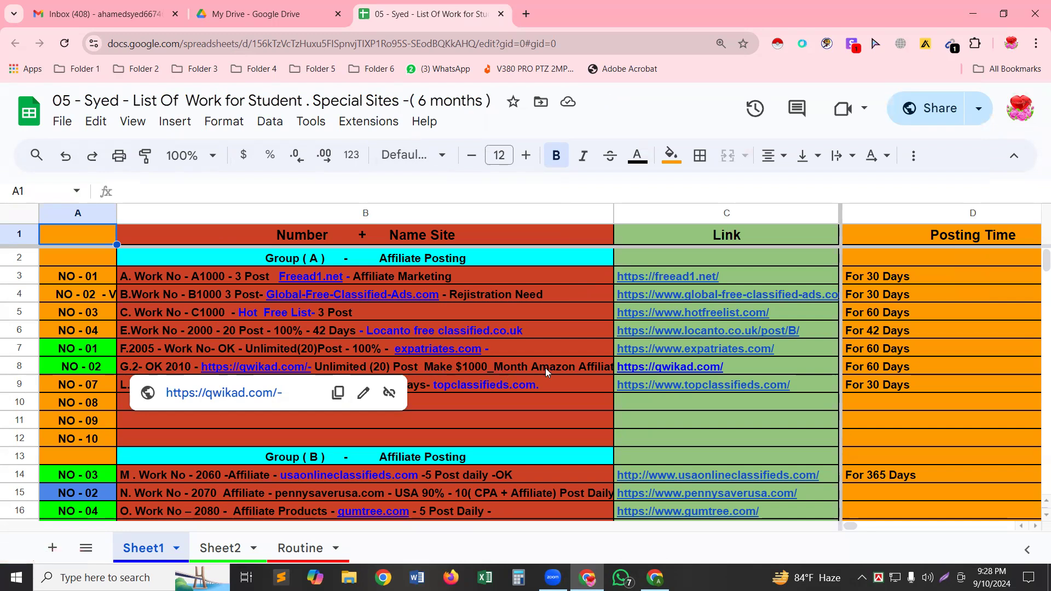
click(339, 393)
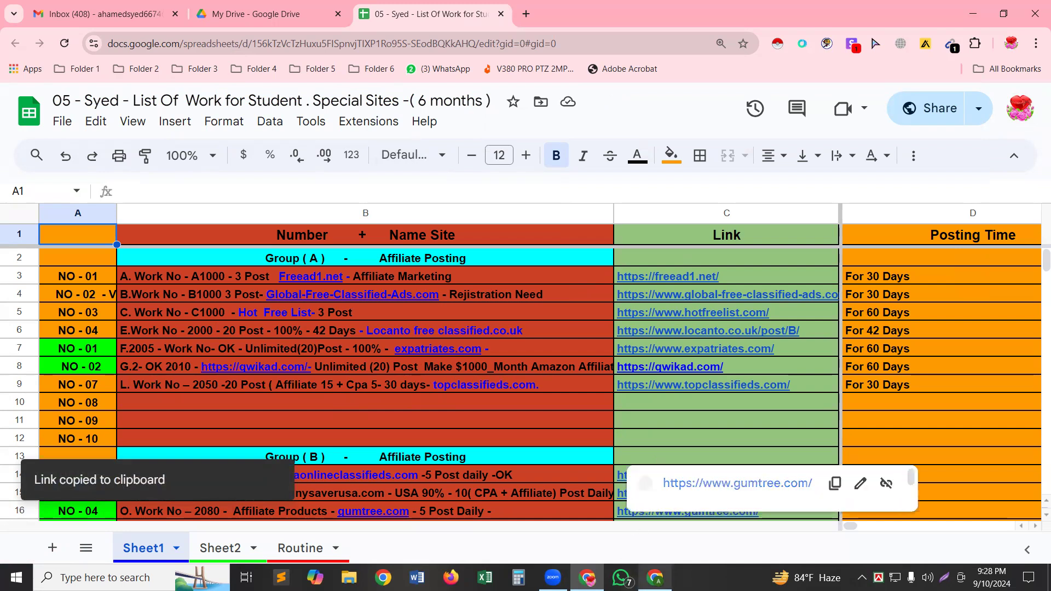
click(655, 577)
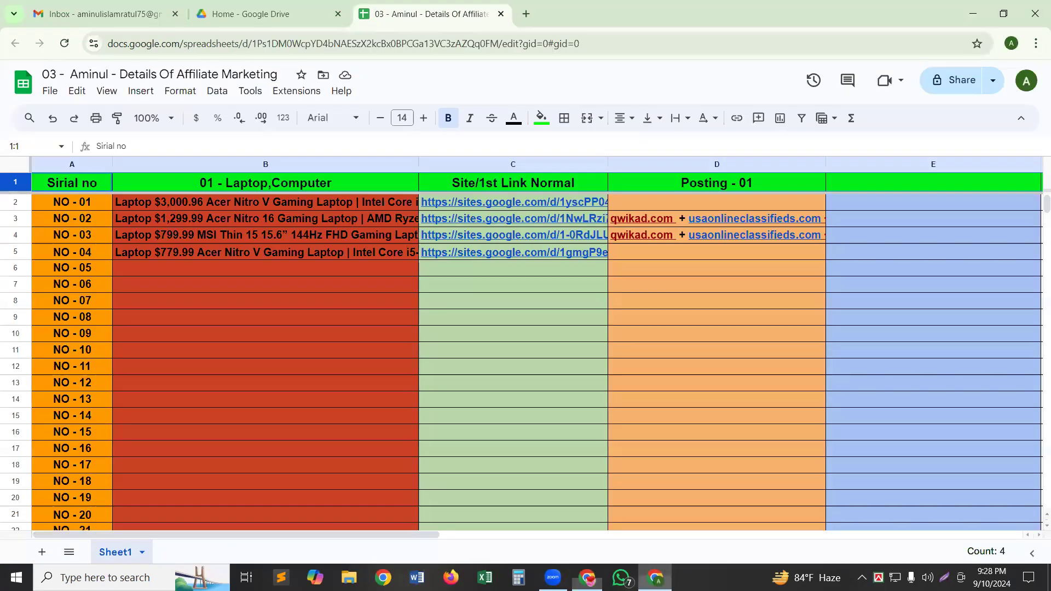
click(629, 203)
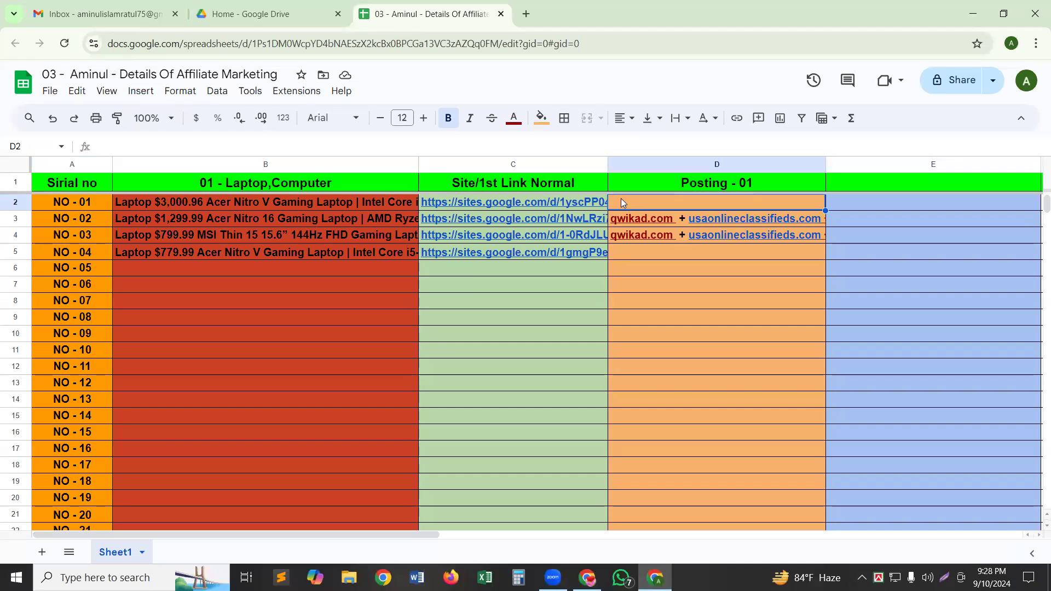
key(ctrl+v)
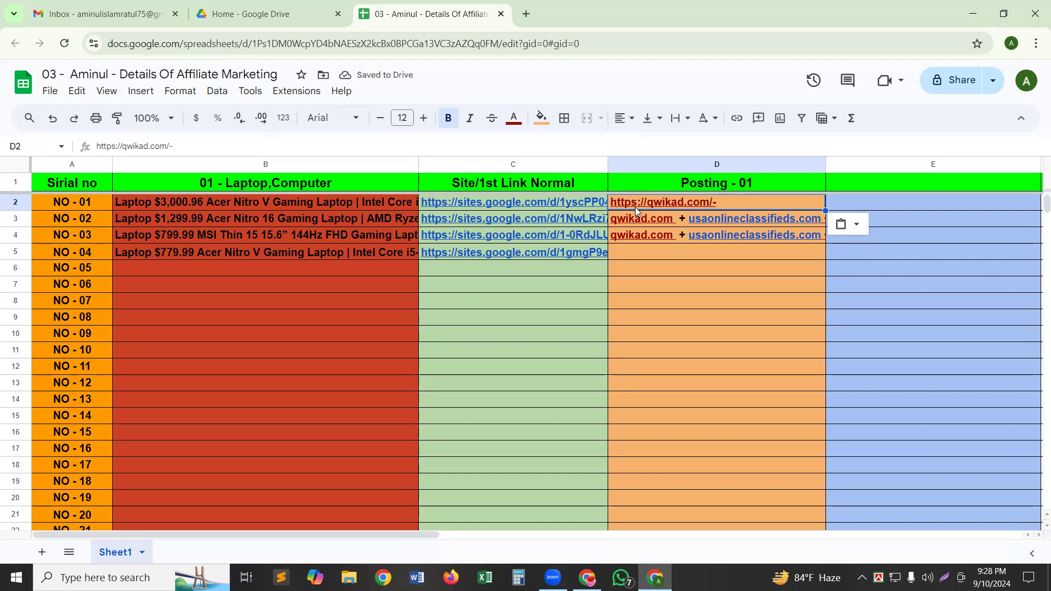
Clear the site links from cells D3 and D4 in the Posting - 01 column
mouse_move(678, 224)
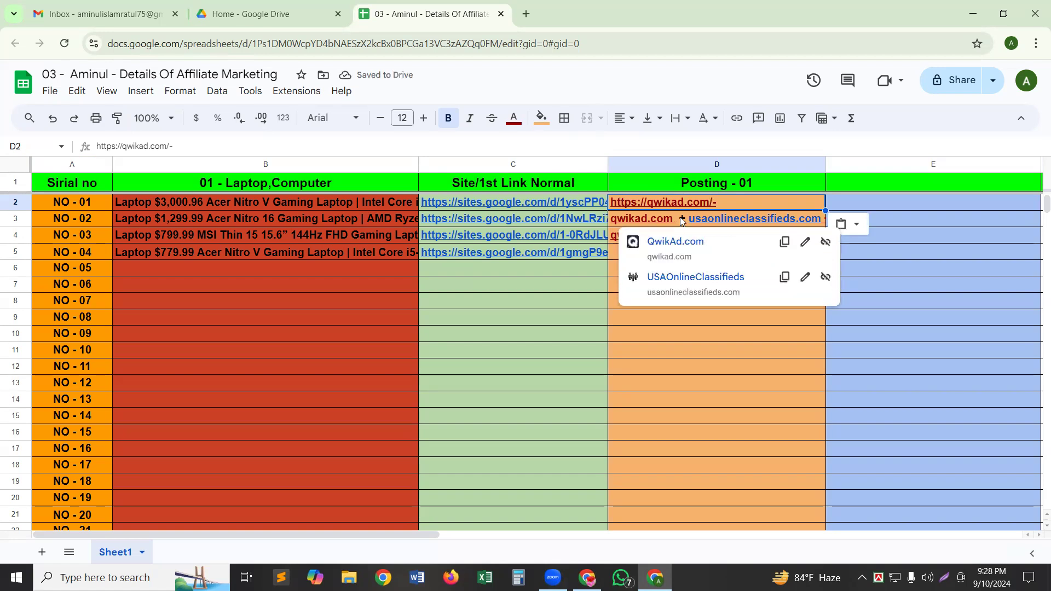
click(680, 217)
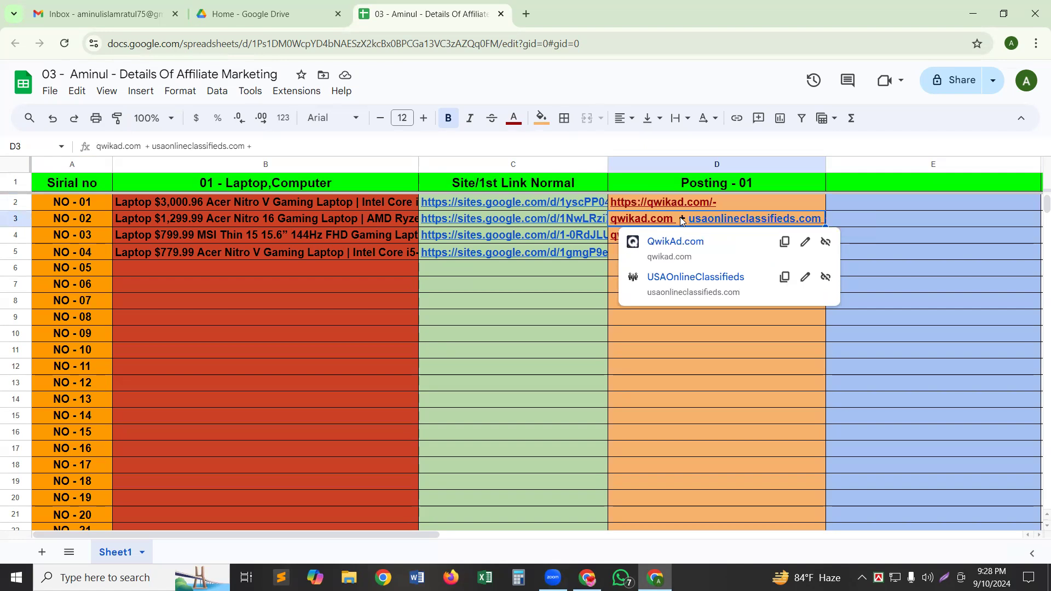
key(Delete)
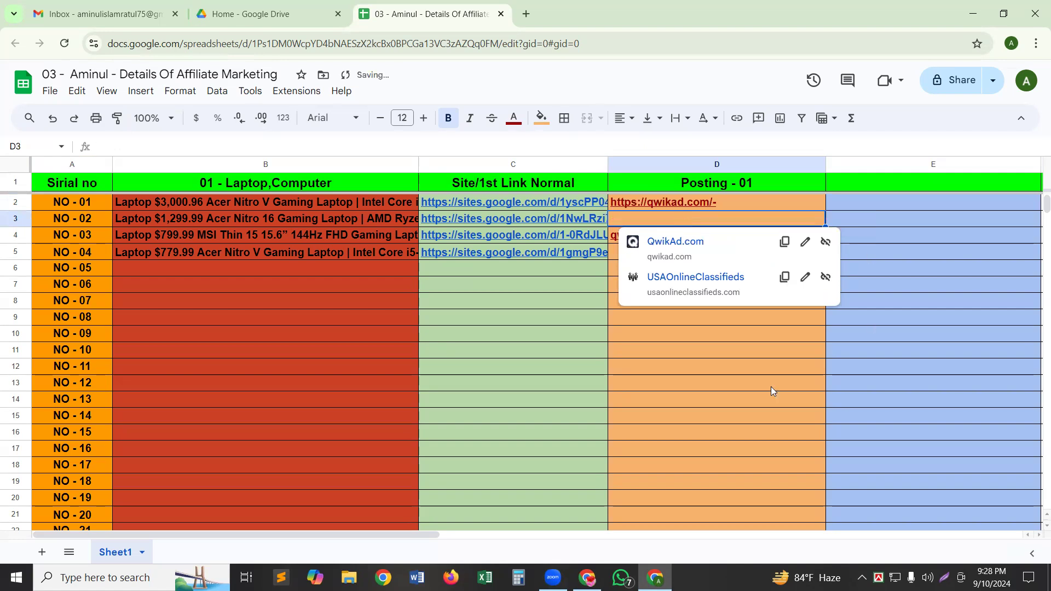
click(747, 345)
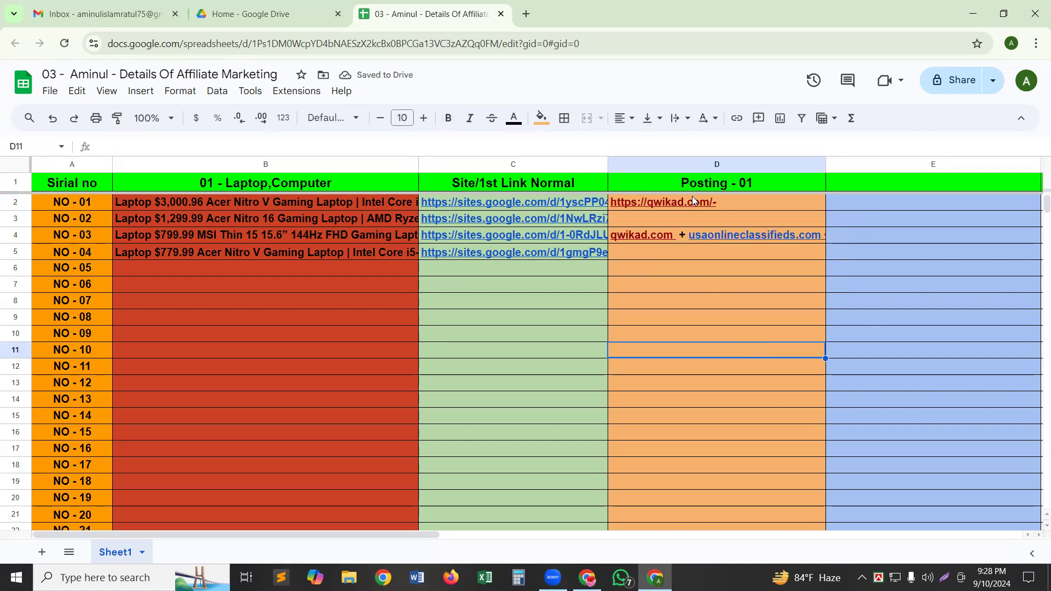
click(710, 243)
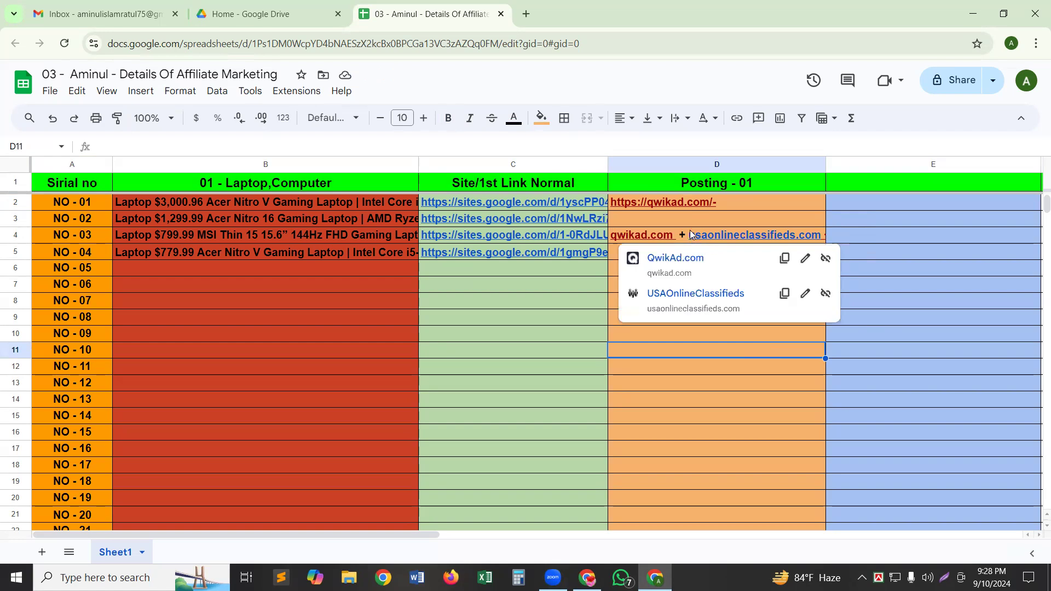
key(Delete)
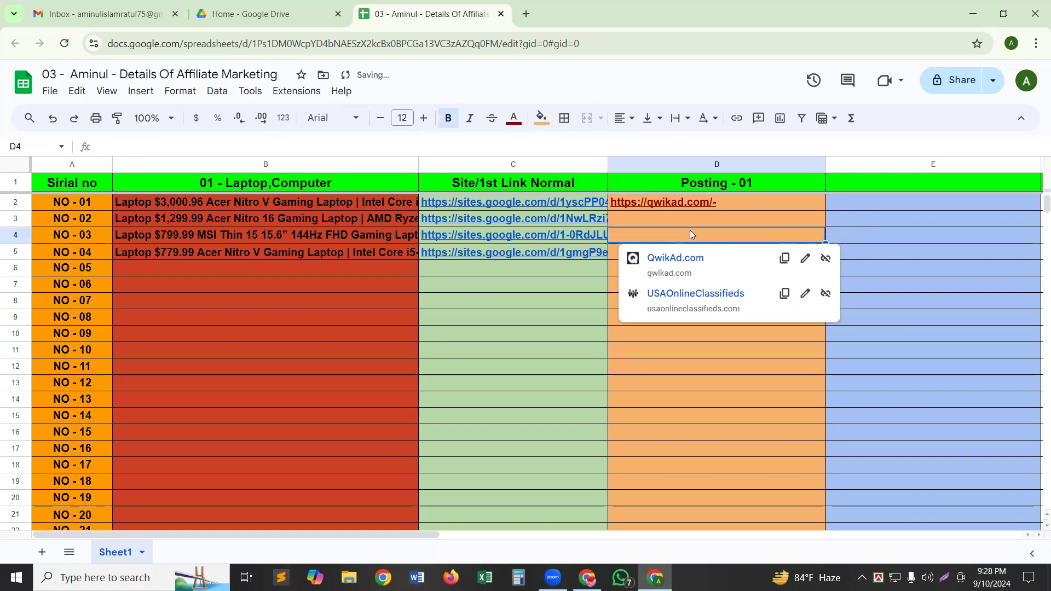
Append a "+" after the qwikad.com link in cell D2
click(684, 204)
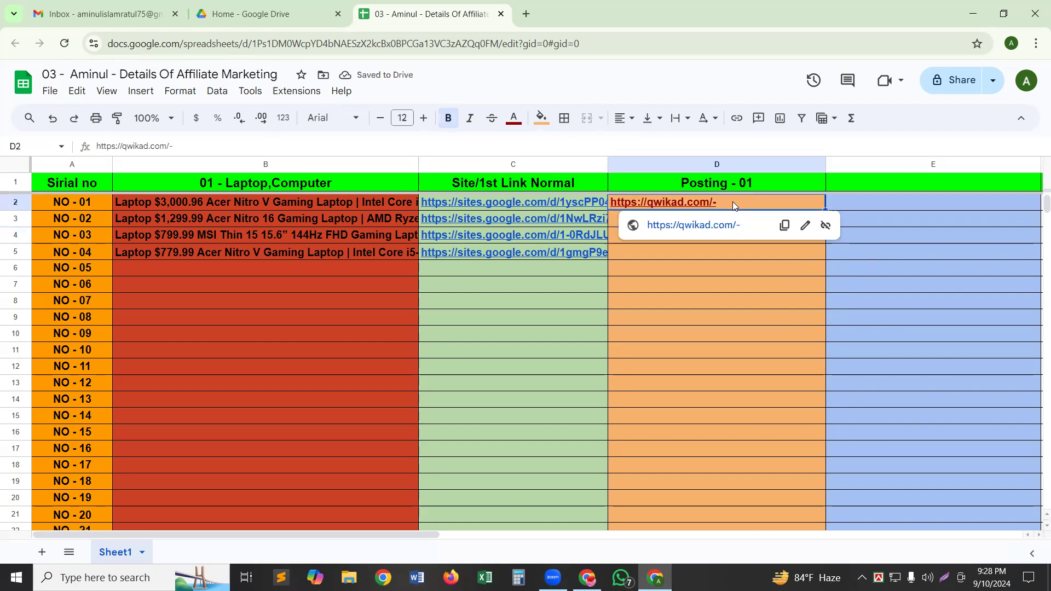
double_click(733, 201)
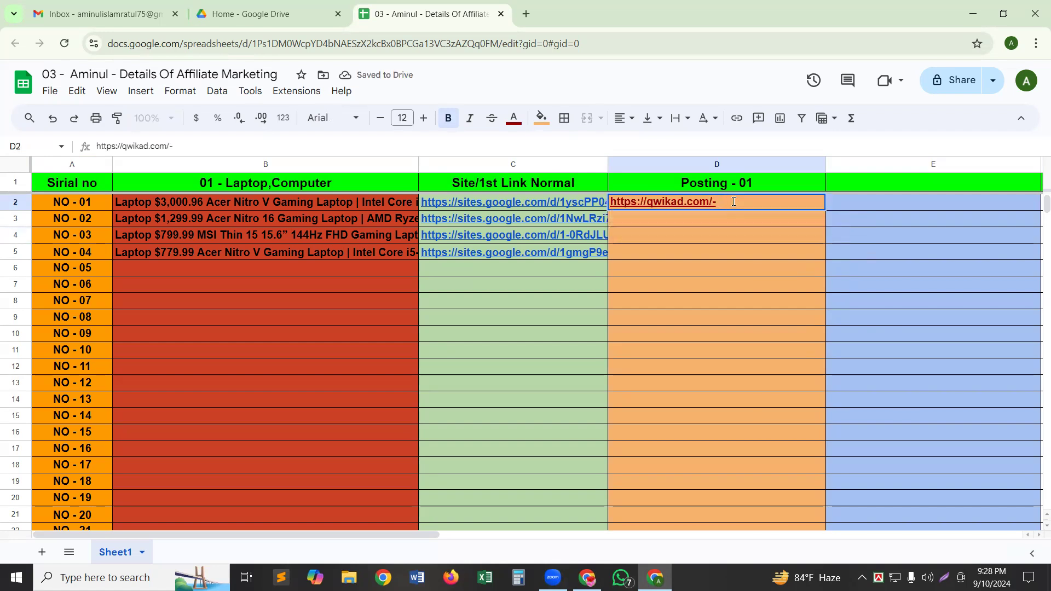
text(+)
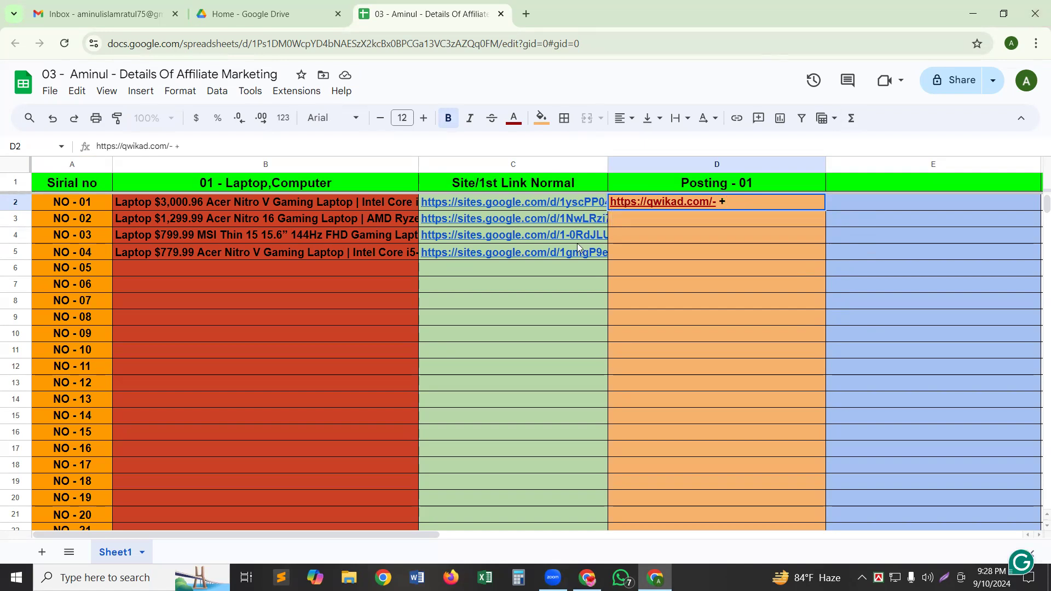
mouse_move(509, 206)
key(ctrl+t)
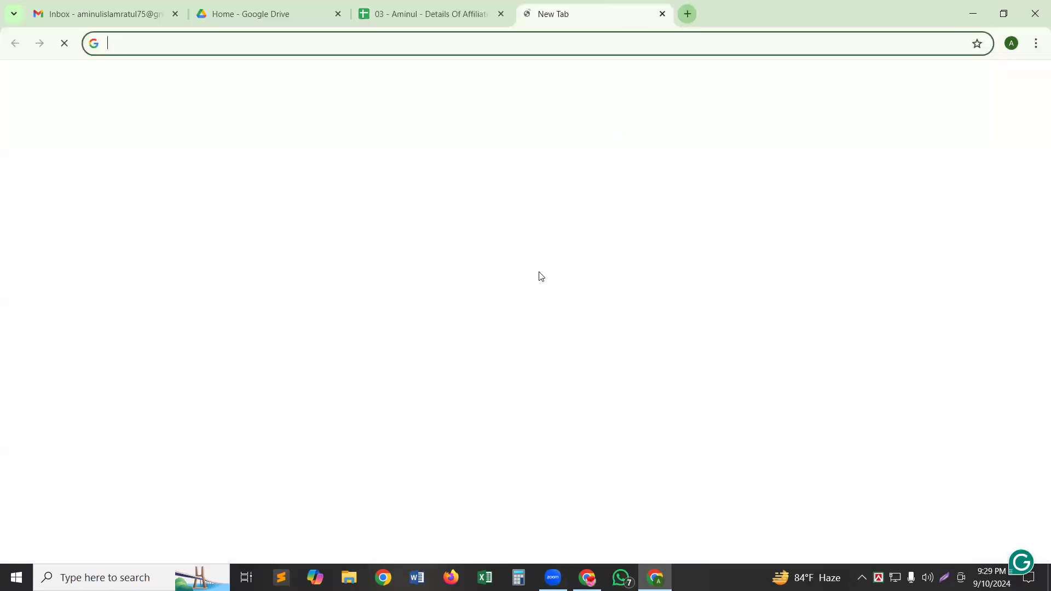
key(ctrl+v)
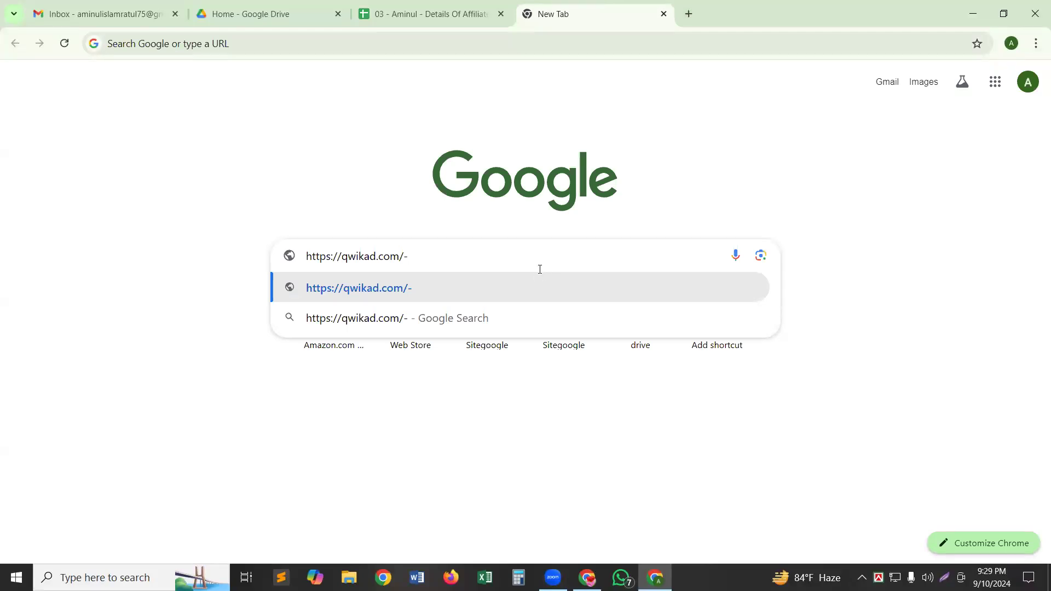
key(Return)
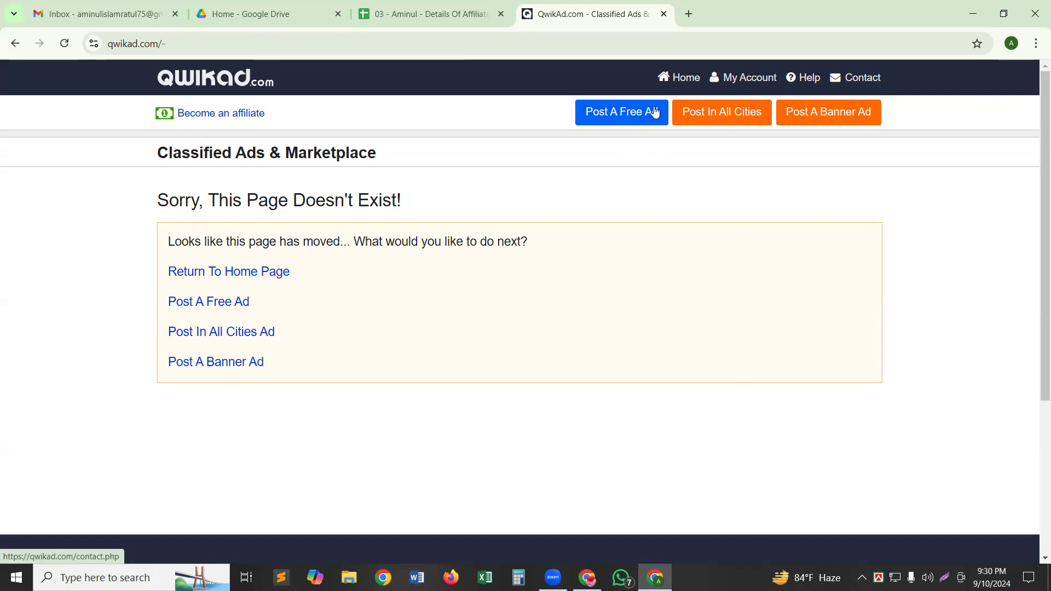
click(1012, 44)
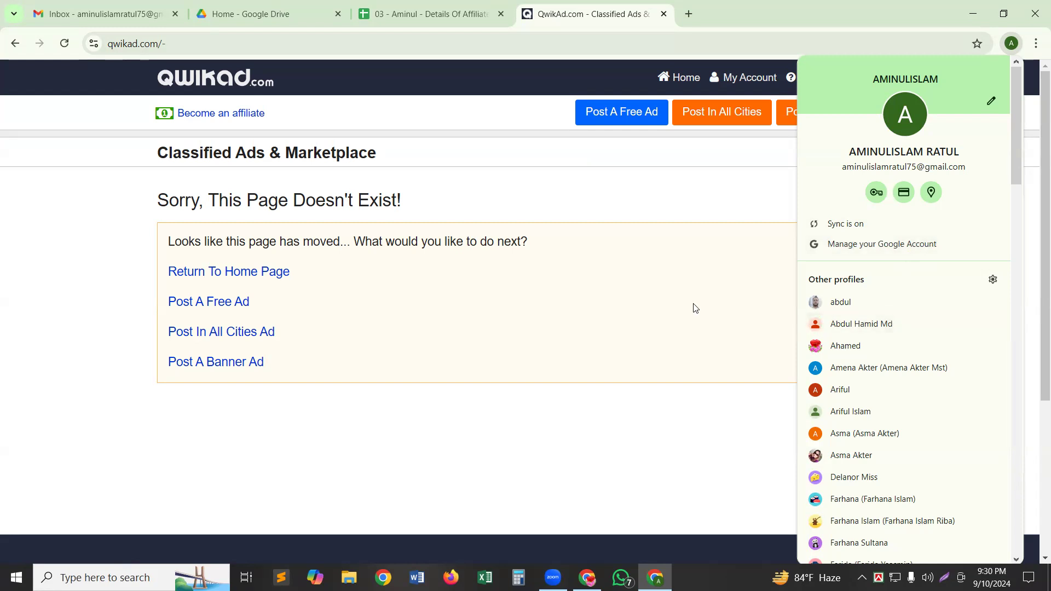
click(685, 249)
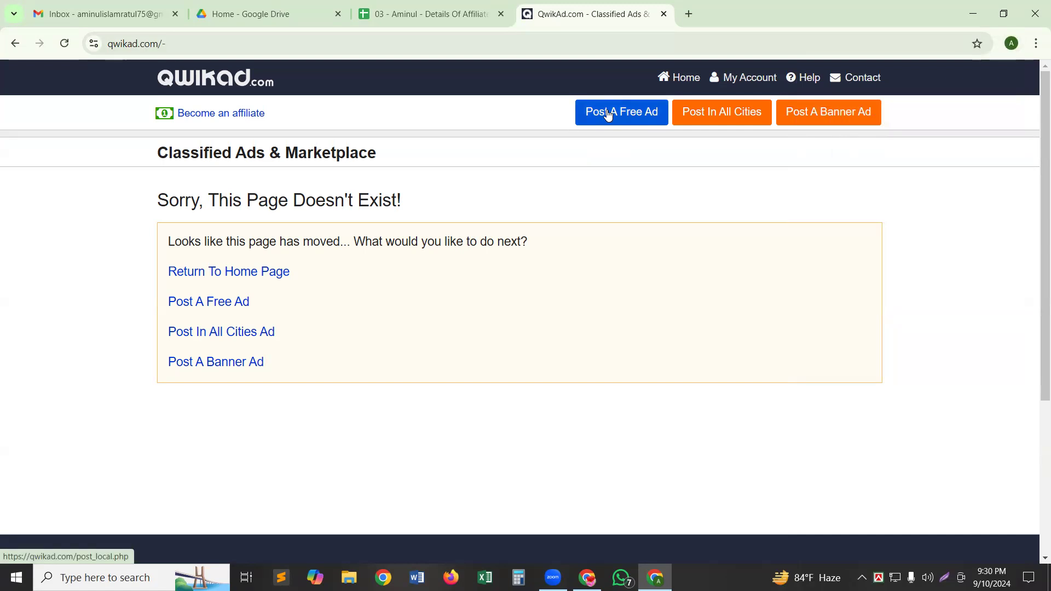
Start posting a free ad and choose Albany, New York, in the United States as its location
click(608, 113)
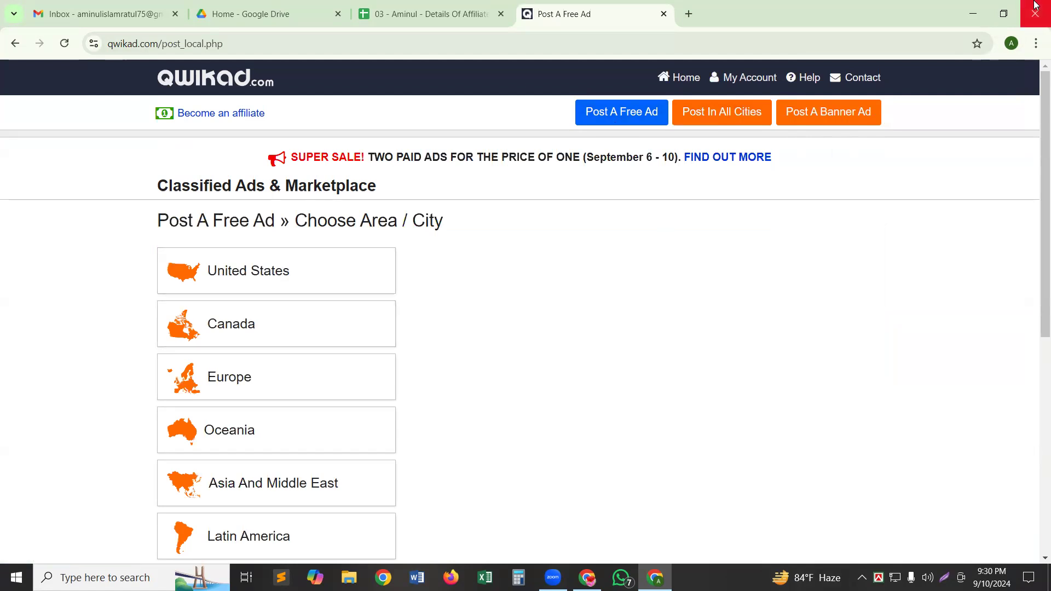
scroll(304, 237, down, 3)
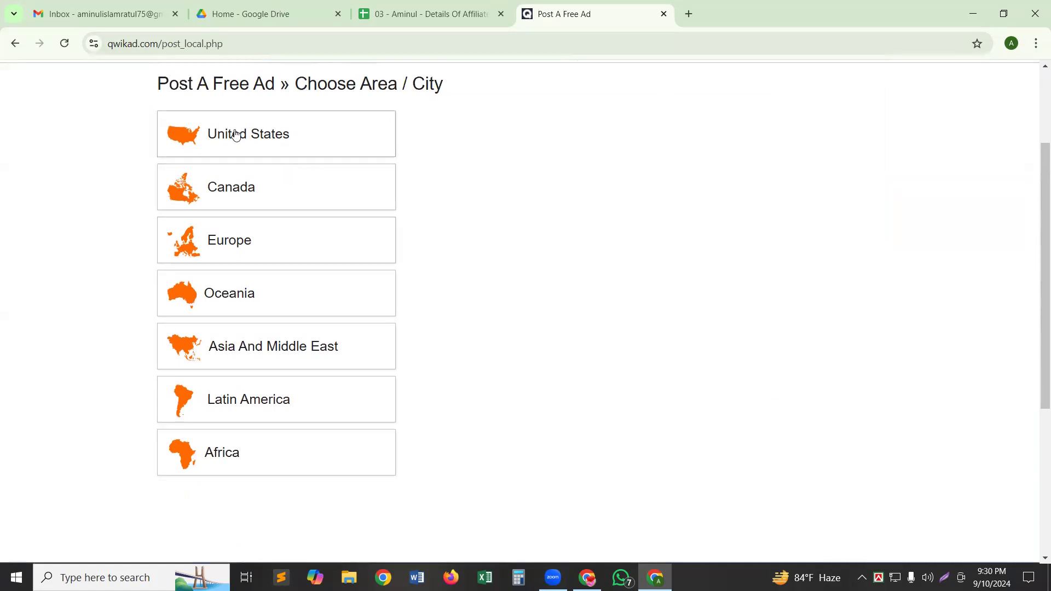
scroll(236, 135, up, 3)
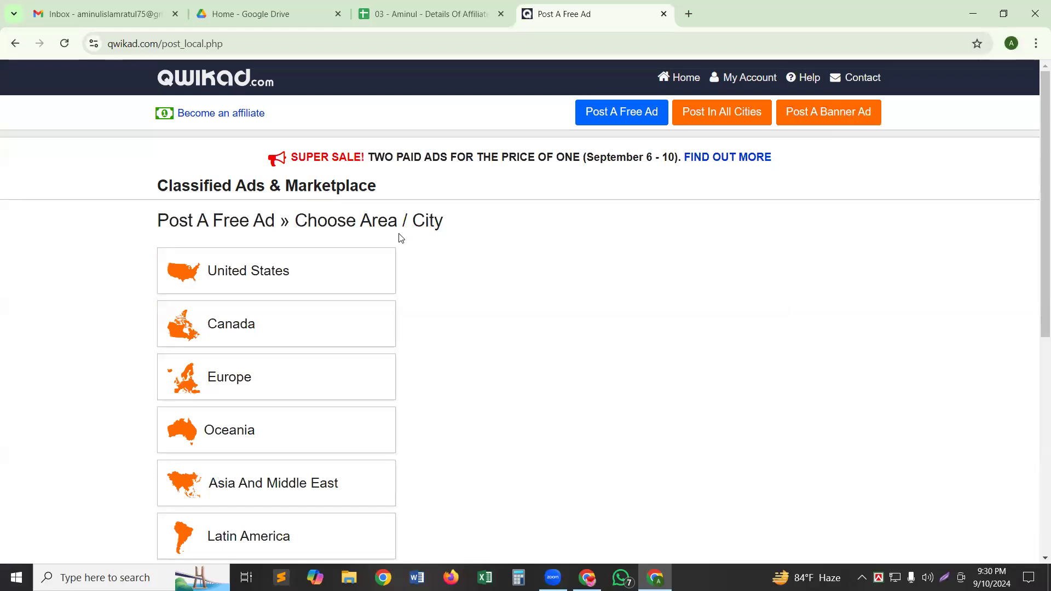
scroll(392, 241, down, 1)
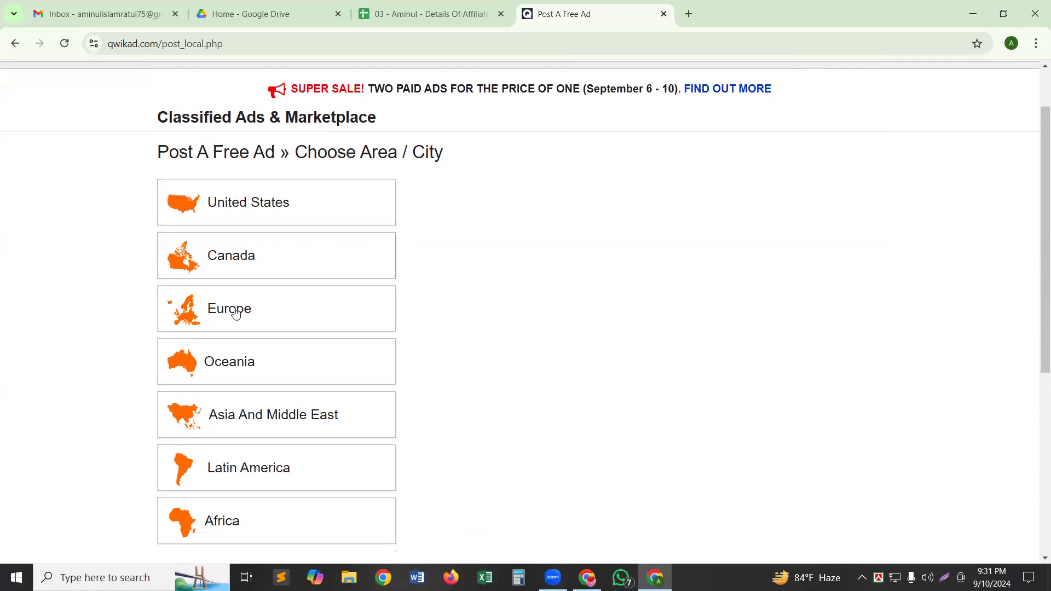
scroll(227, 370, down, 1)
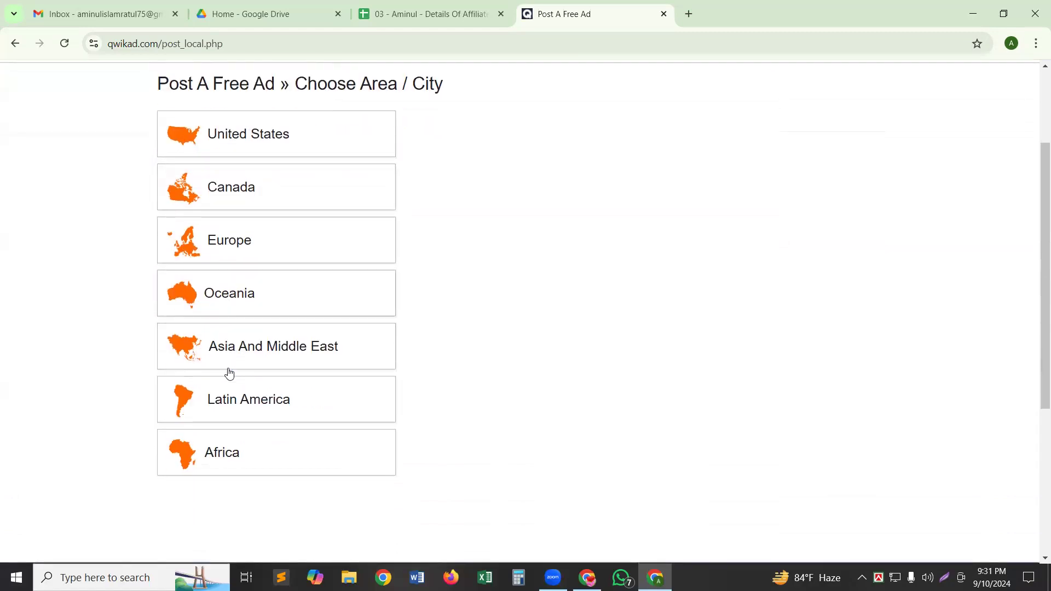
scroll(241, 446, up, 2)
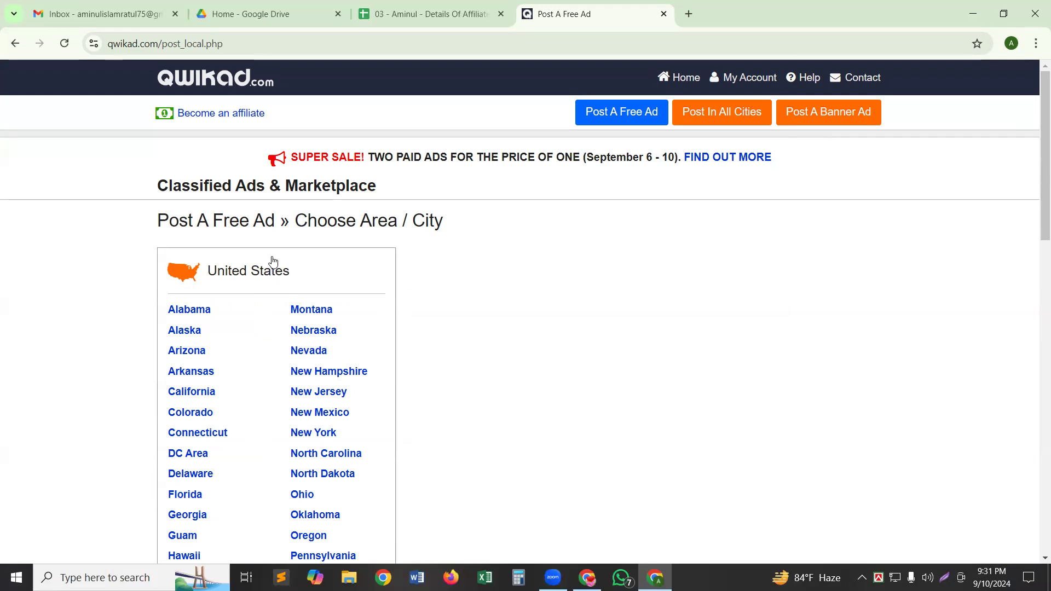
scroll(256, 282, down, 2)
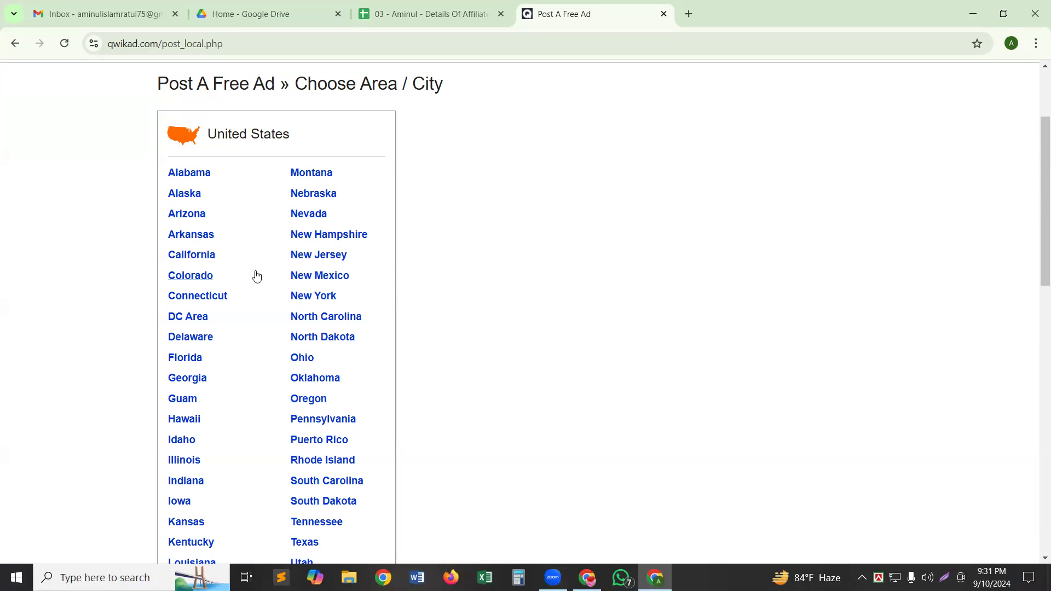
click(303, 297)
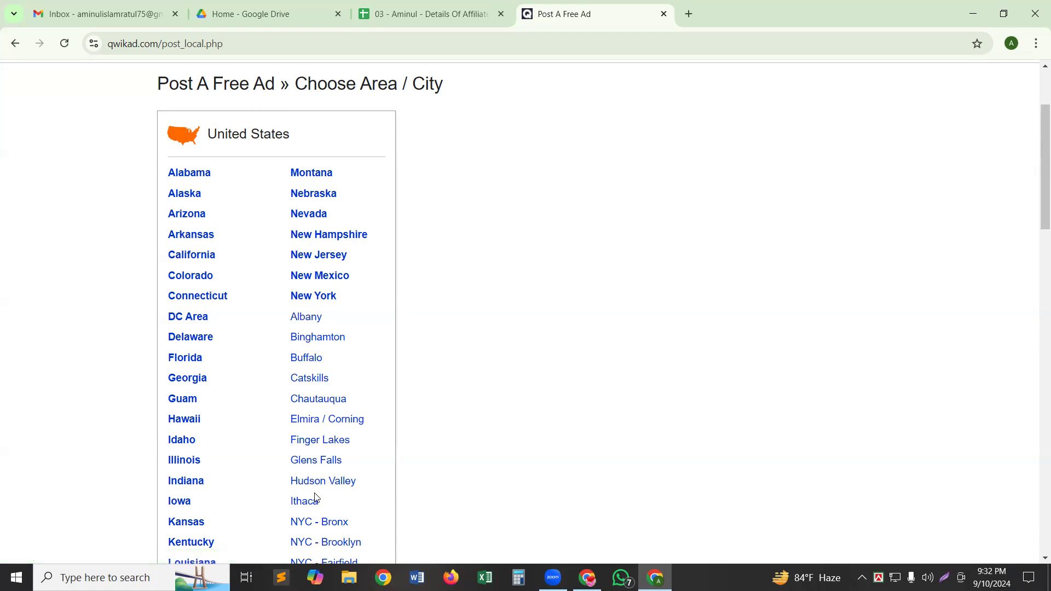
click(314, 323)
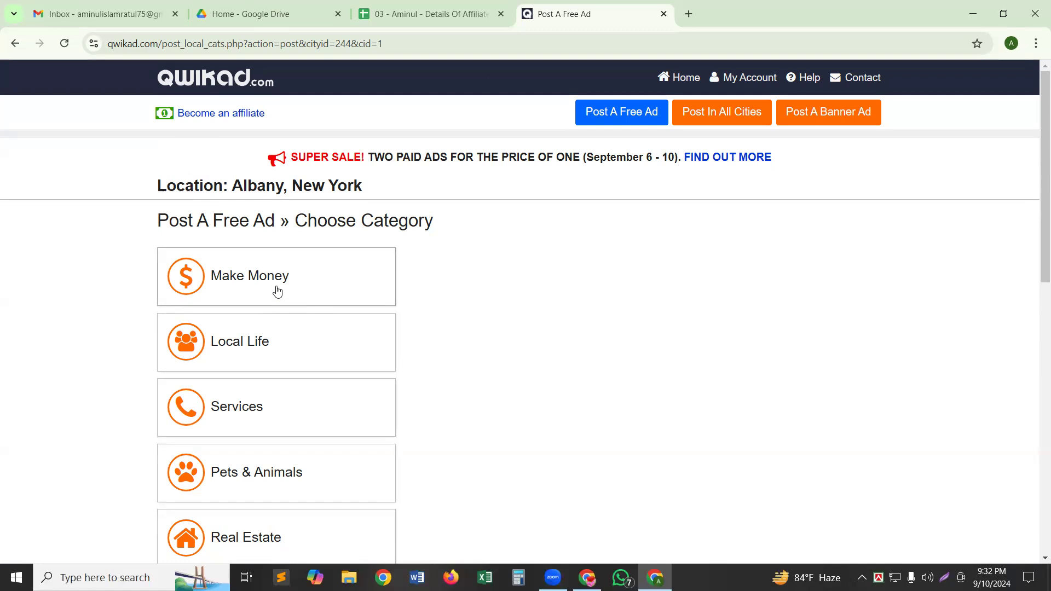
Choose Computers under For Sale as the ad's category
scroll(665, 302, down, 1)
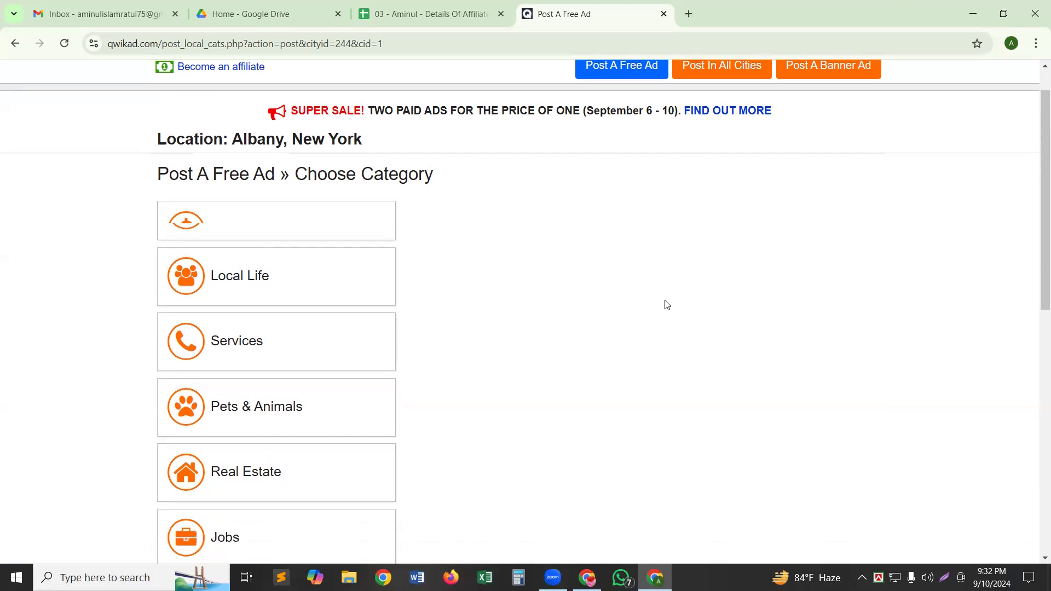
scroll(665, 305, down, 1)
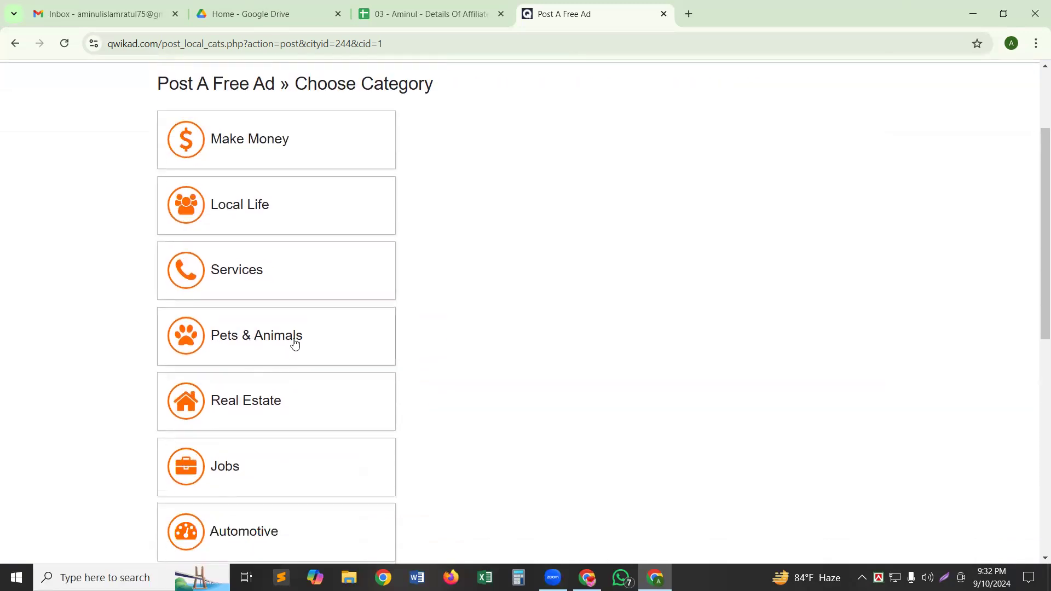
scroll(294, 341, down, 4)
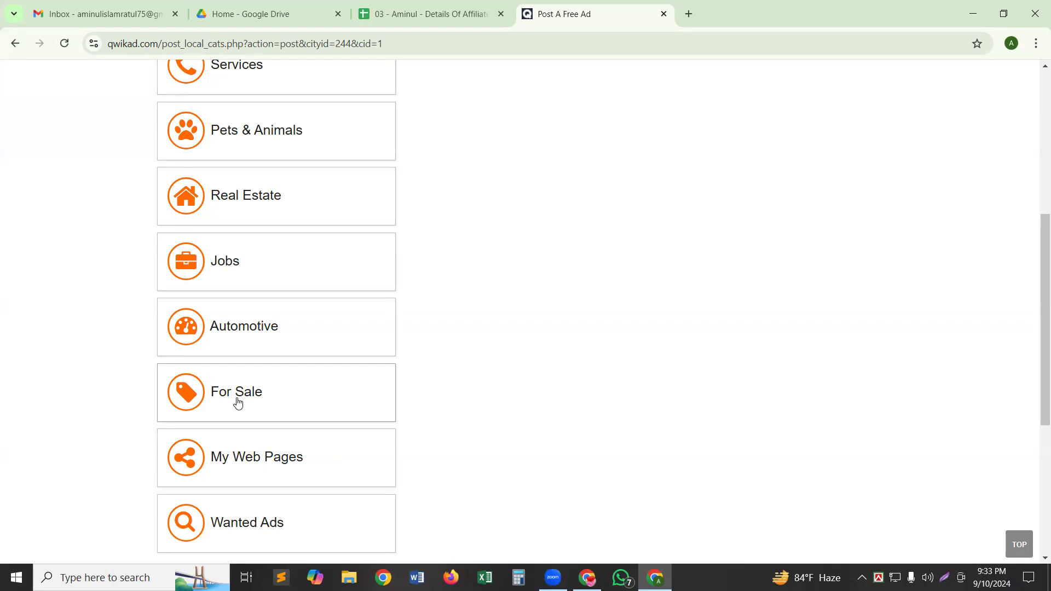
click(238, 404)
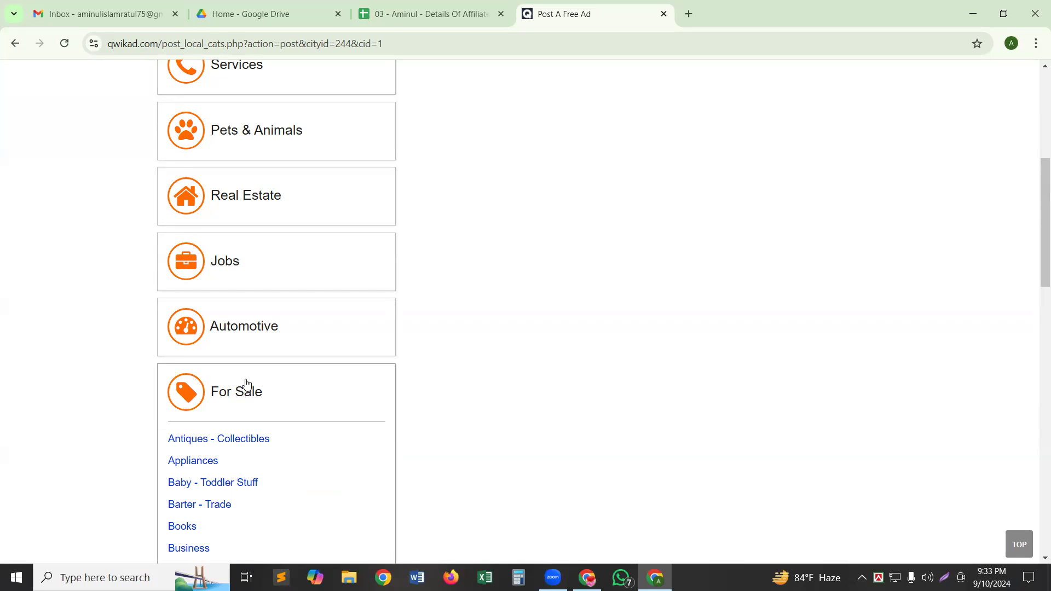
scroll(246, 384, down, 4)
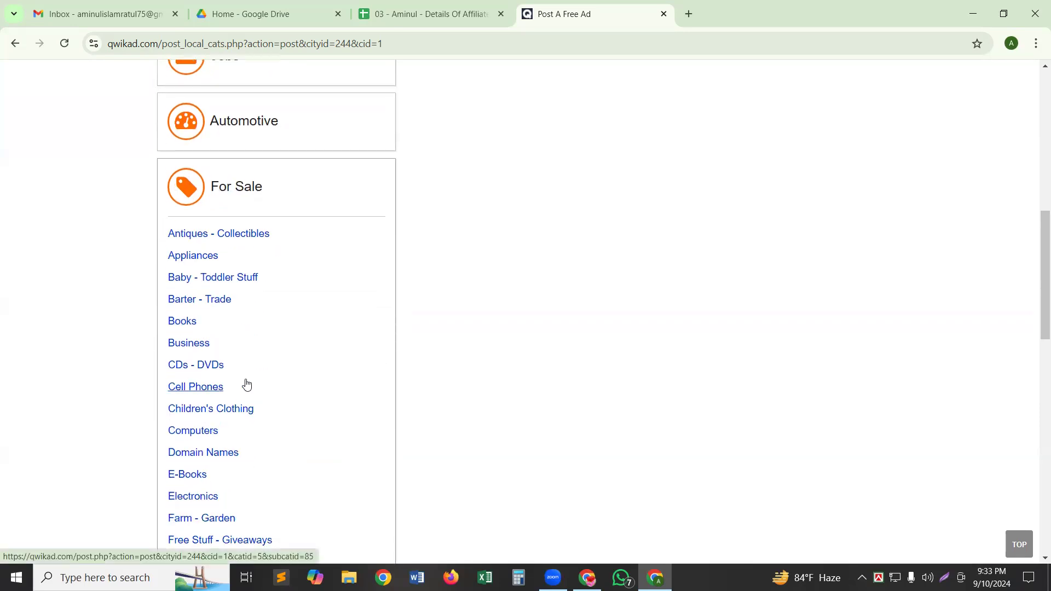
click(203, 437)
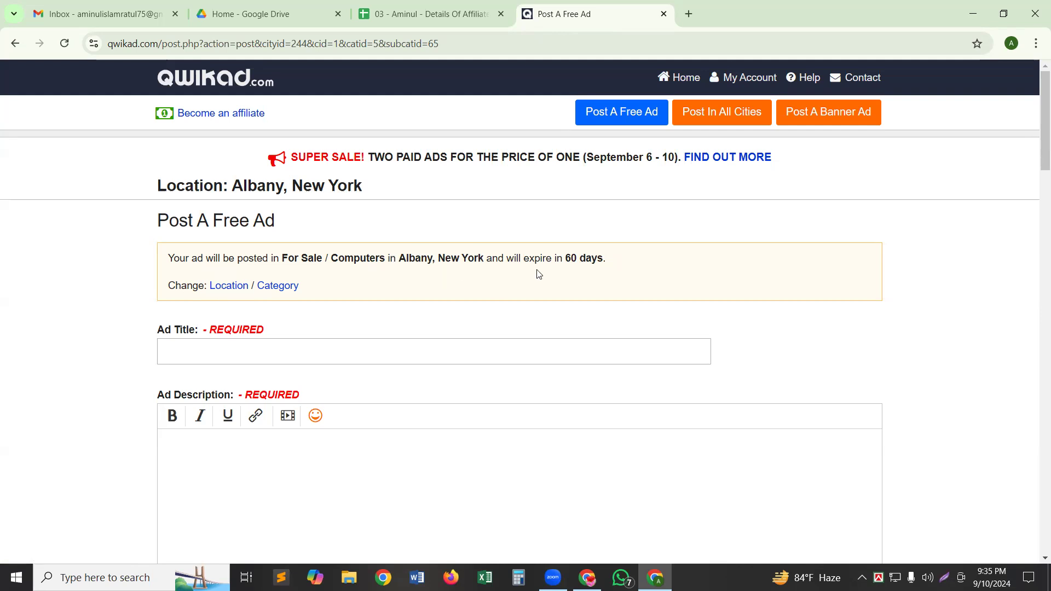
Open the Google Sites page linked in cell C2 of the affiliate tracking sheet
click(275, 358)
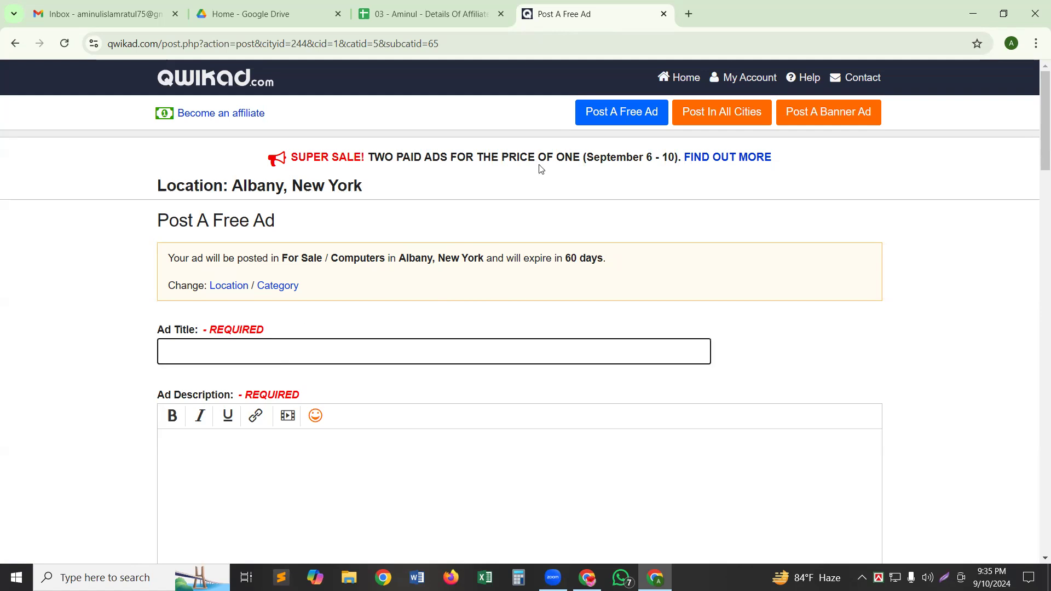
click(430, 3)
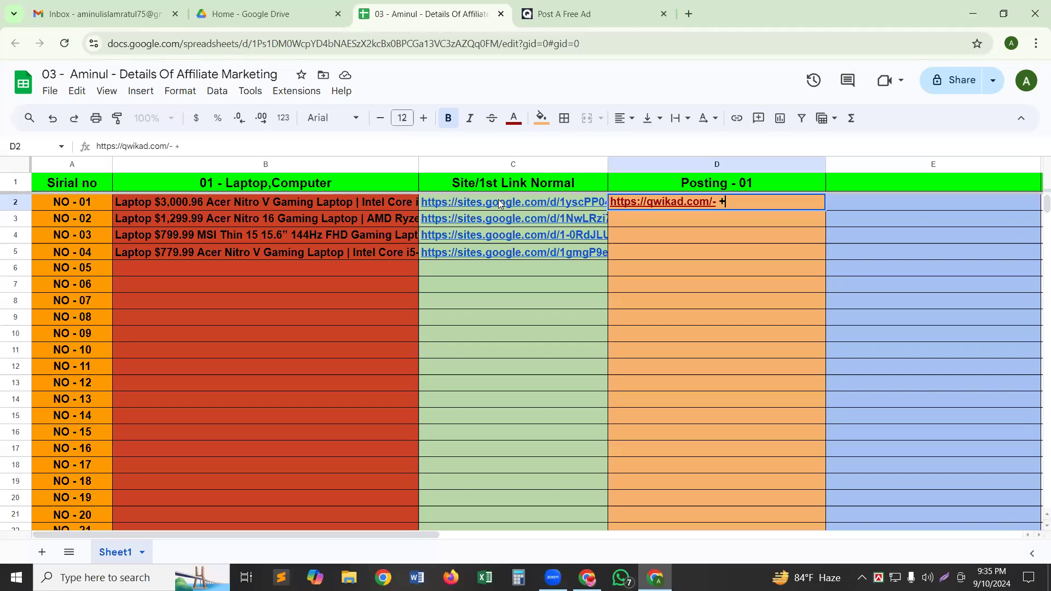
mouse_move(501, 205)
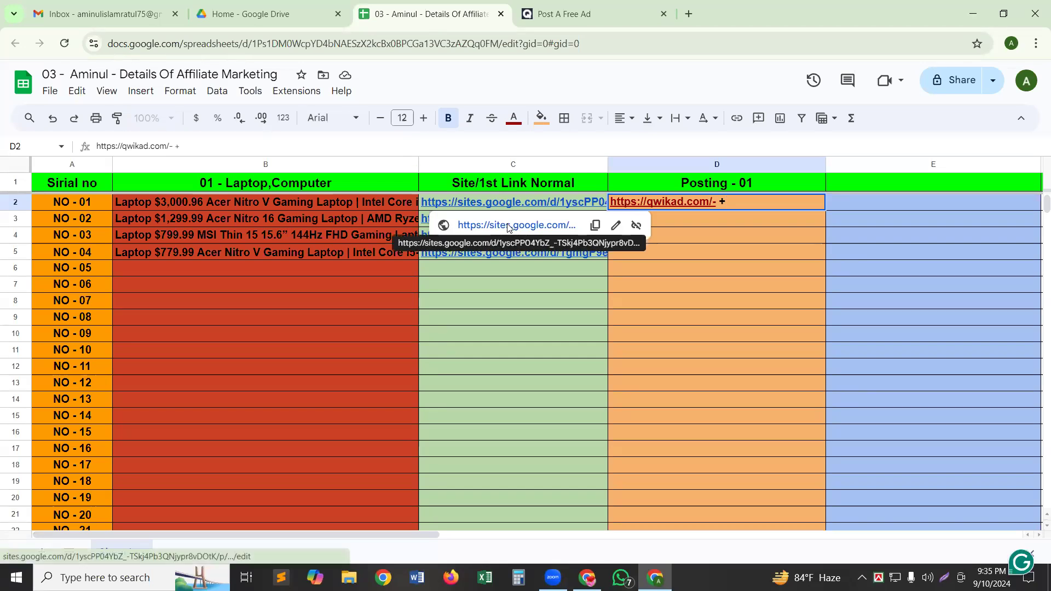
click(509, 226)
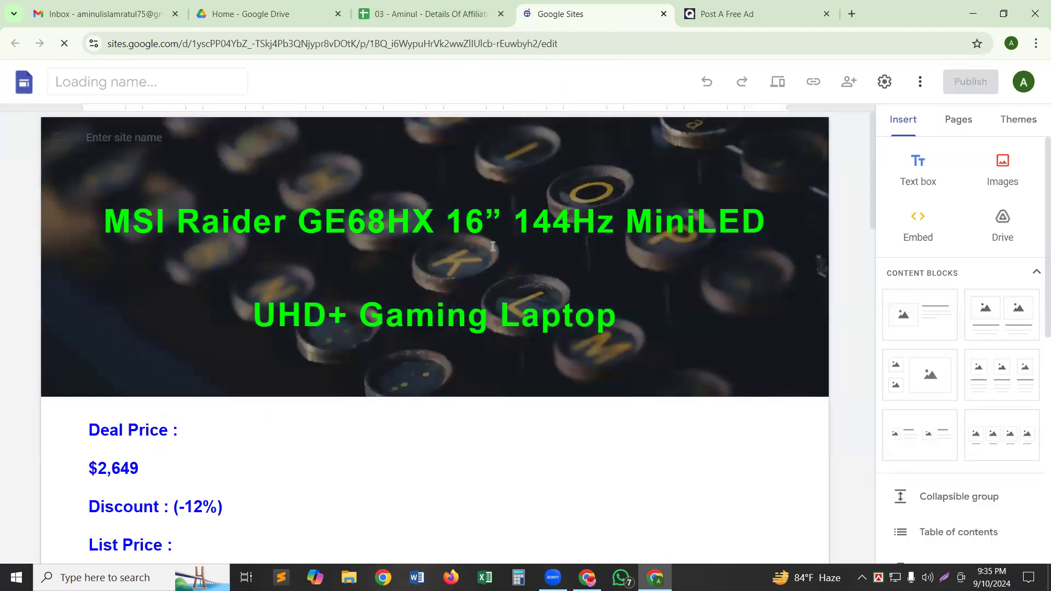
Copy the site's header text "MSI Raider GE68HX 16” 144Hz MiniLED UHD+ Gaming Laptop" into the QwikAd ad title
key(ctrl+a)
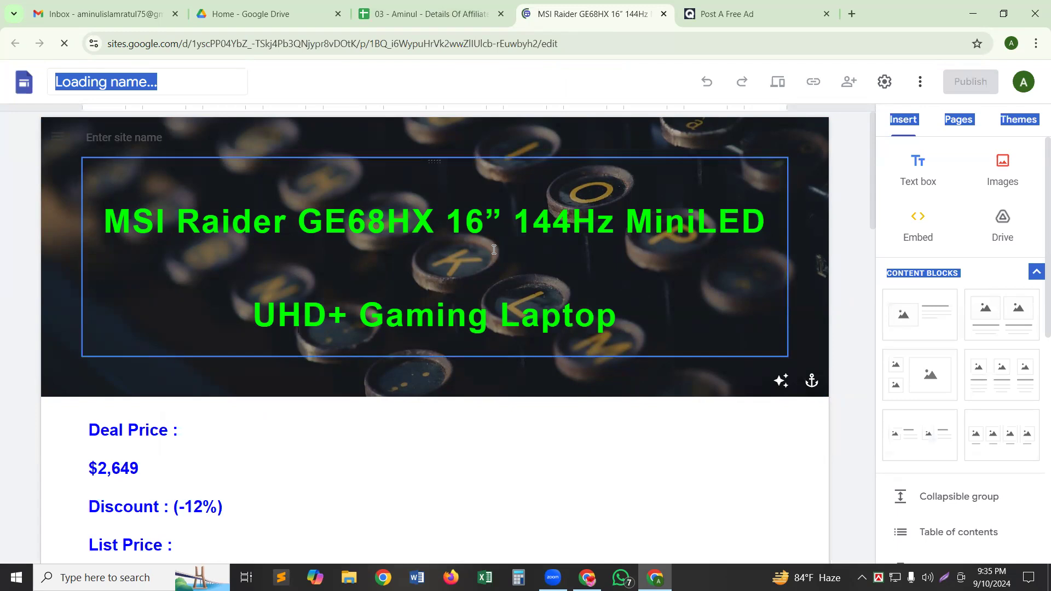
click(448, 269)
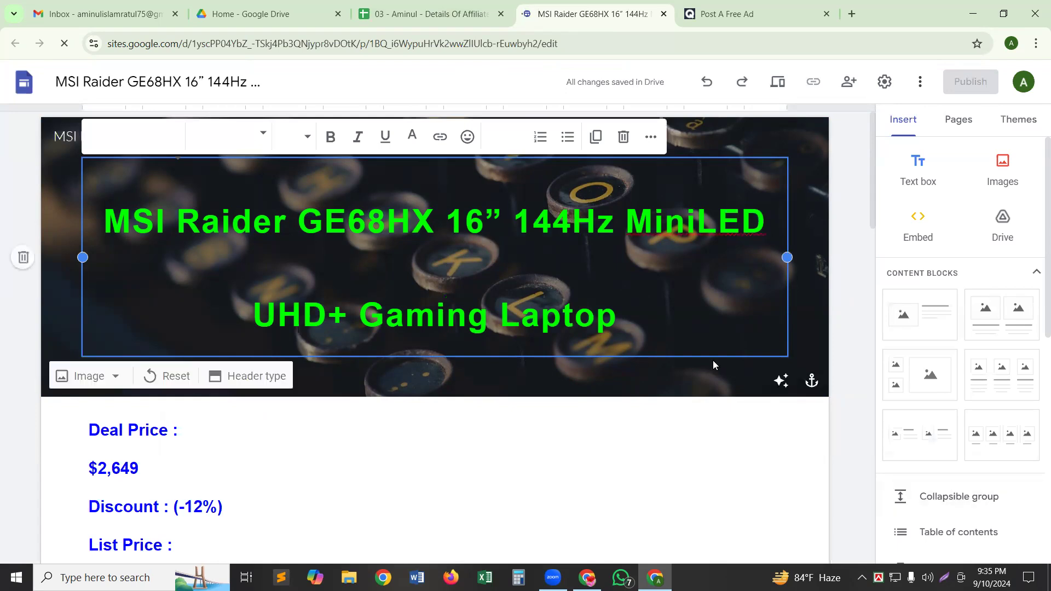
key(ctrl+a)
key(ctrl+c)
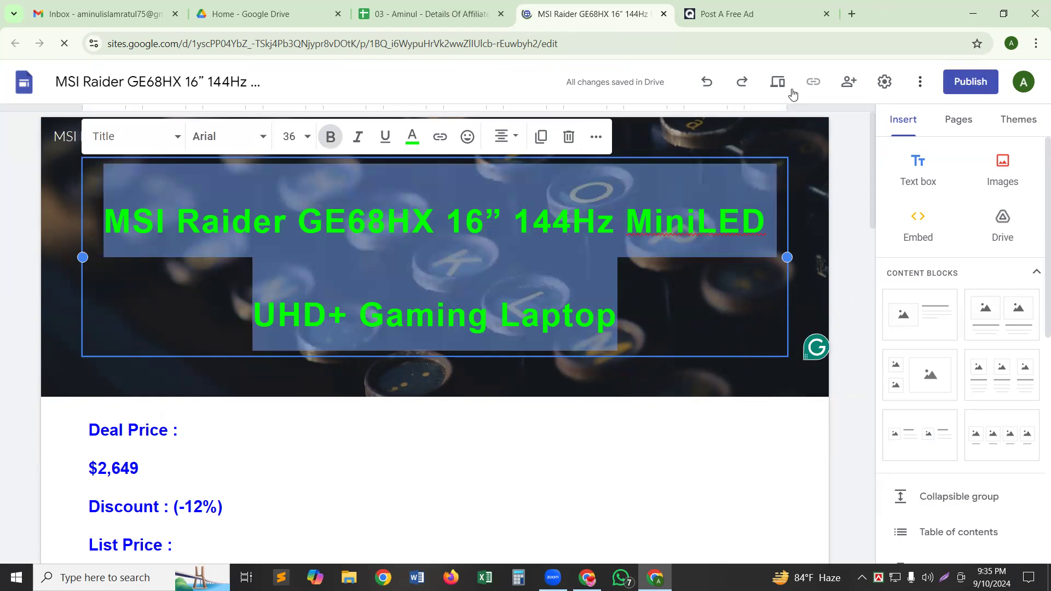
click(743, 15)
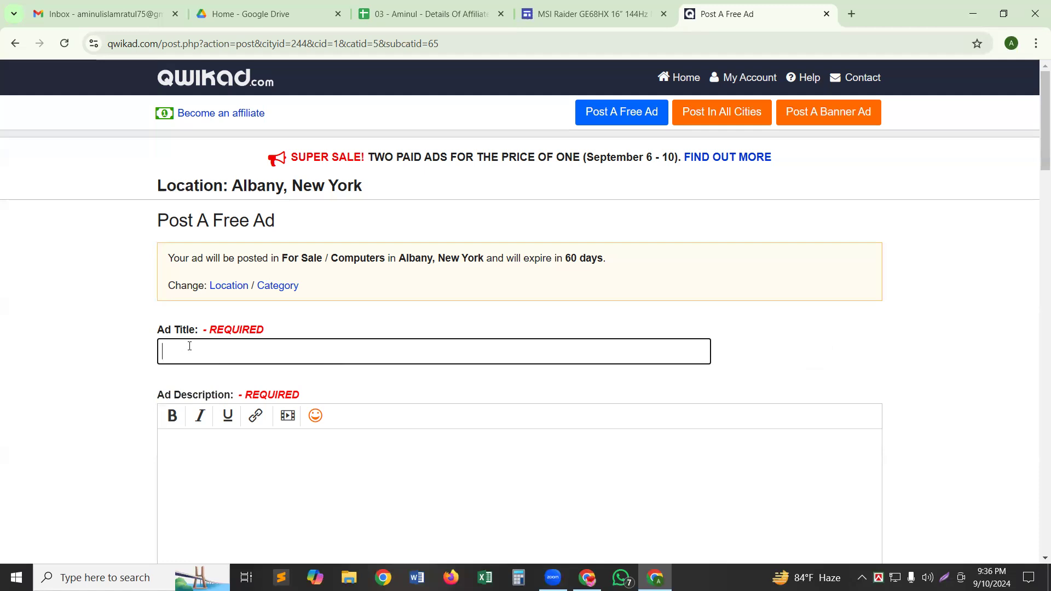
key(ctrl+v)
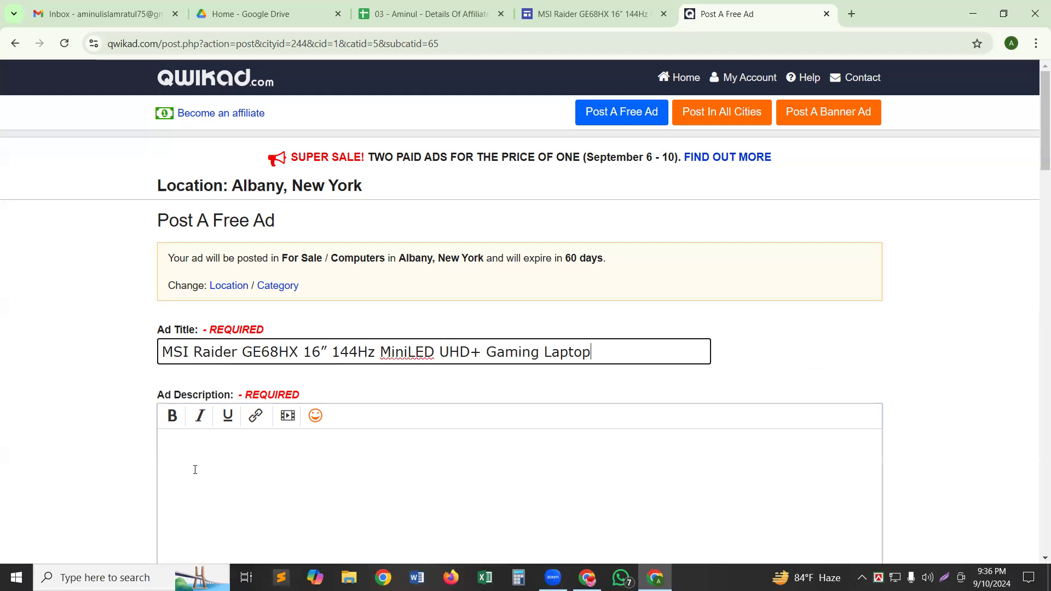
Follow the site's "This is an Amazon Product >>>" link through the redirect notice to the Amazon product page
click(609, 13)
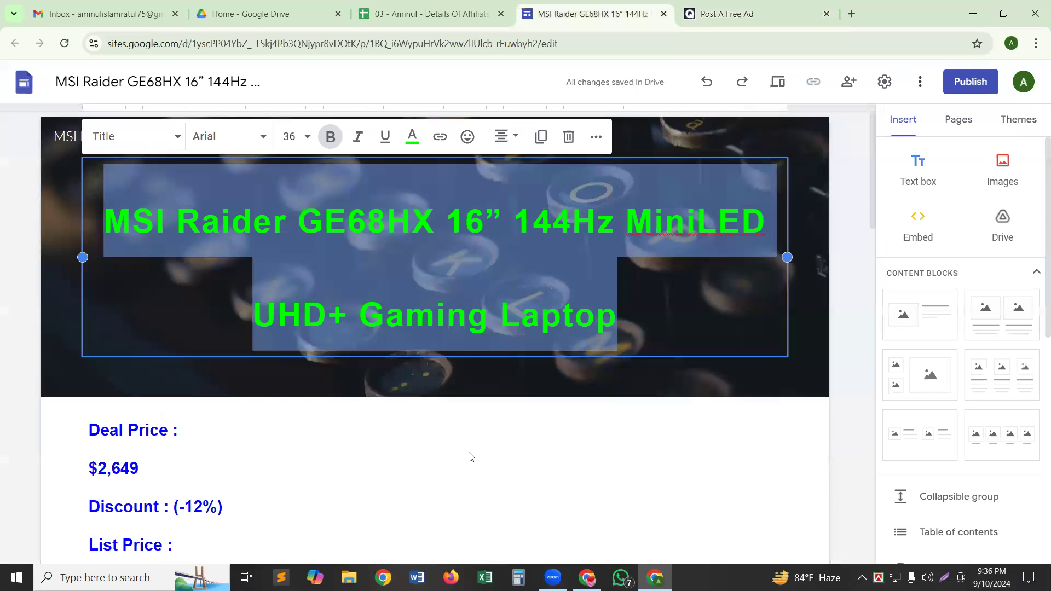
scroll(237, 310, down, 7)
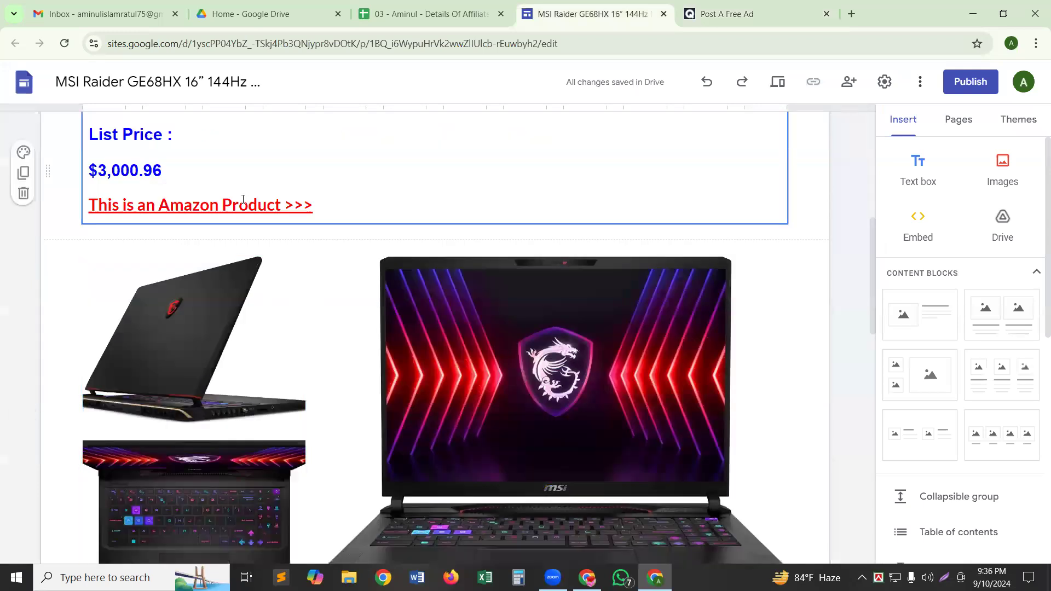
click(243, 200)
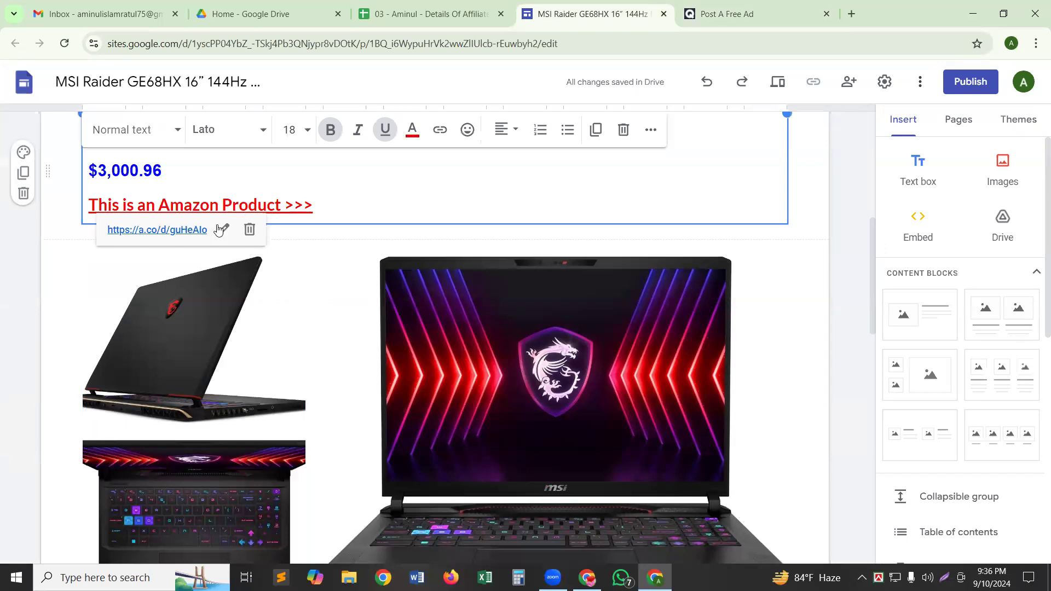
click(186, 231)
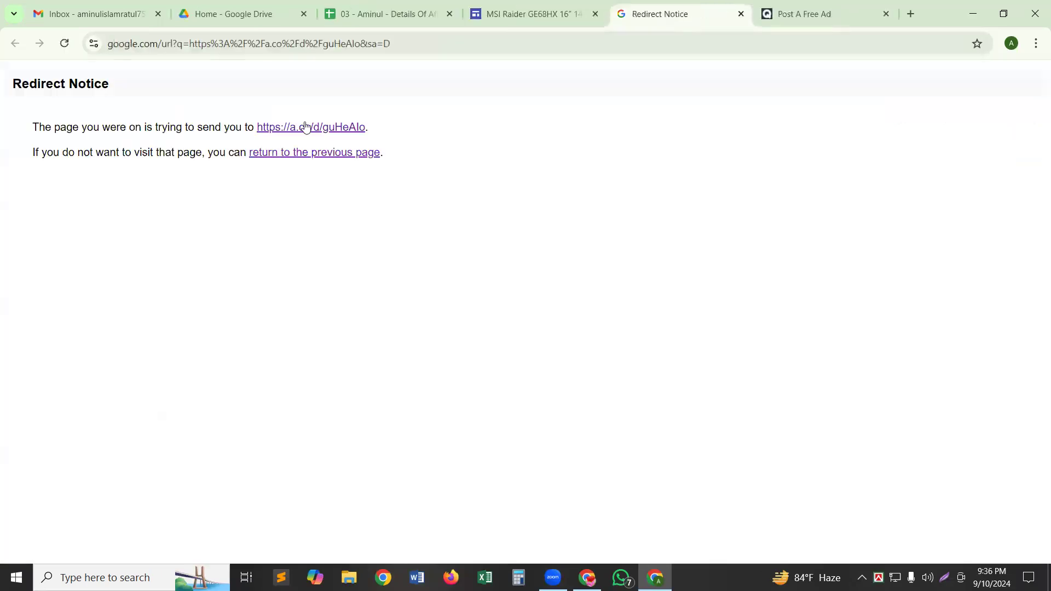
click(306, 127)
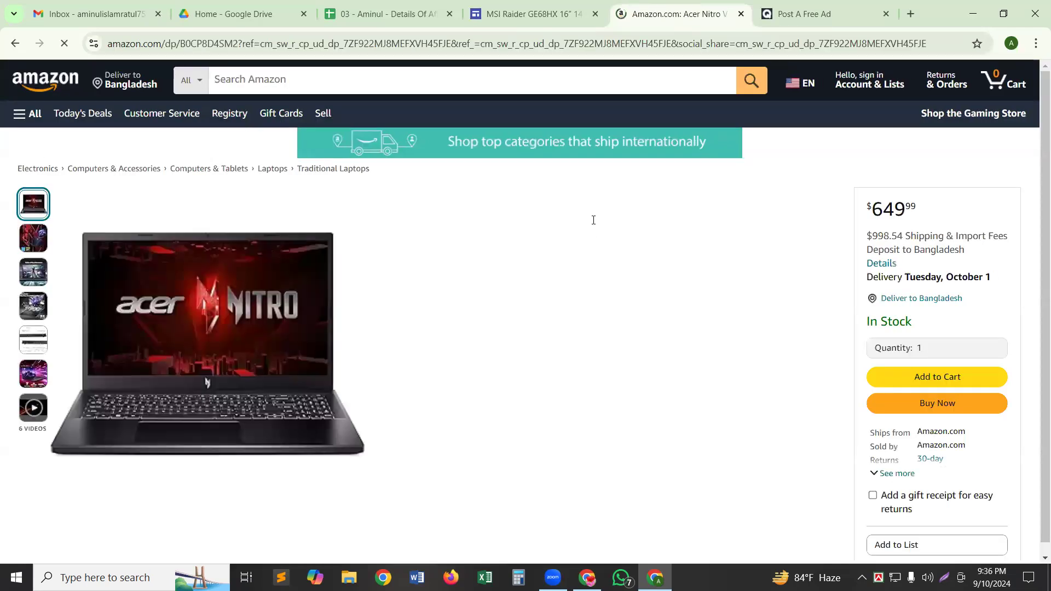
Copy the full Acer Nitro V Gaming Laptop product title from Amazon into the ad description and start a new line below it
triple_click(594, 220)
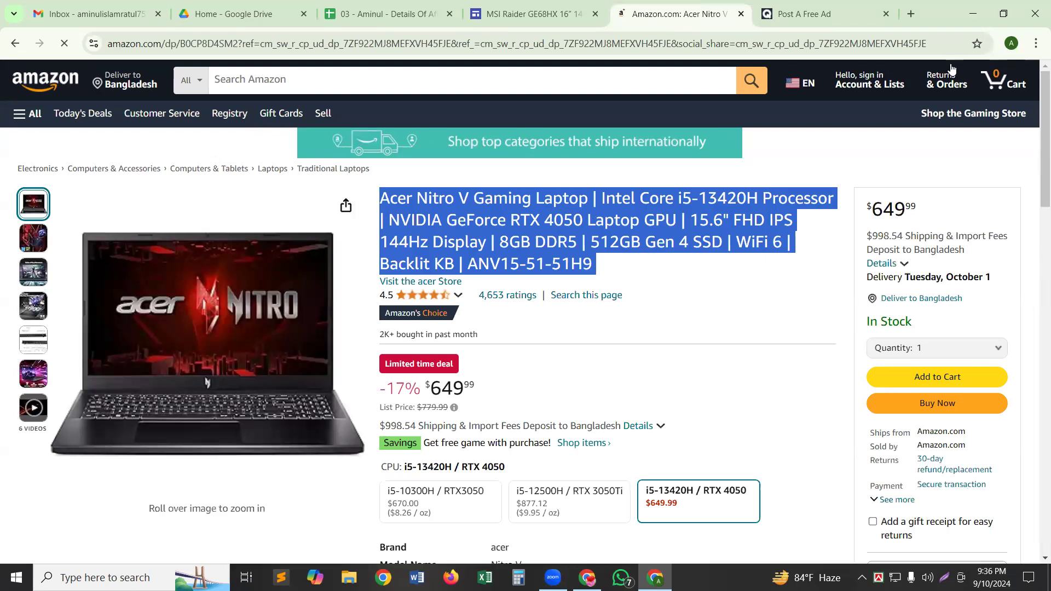
click(836, 15)
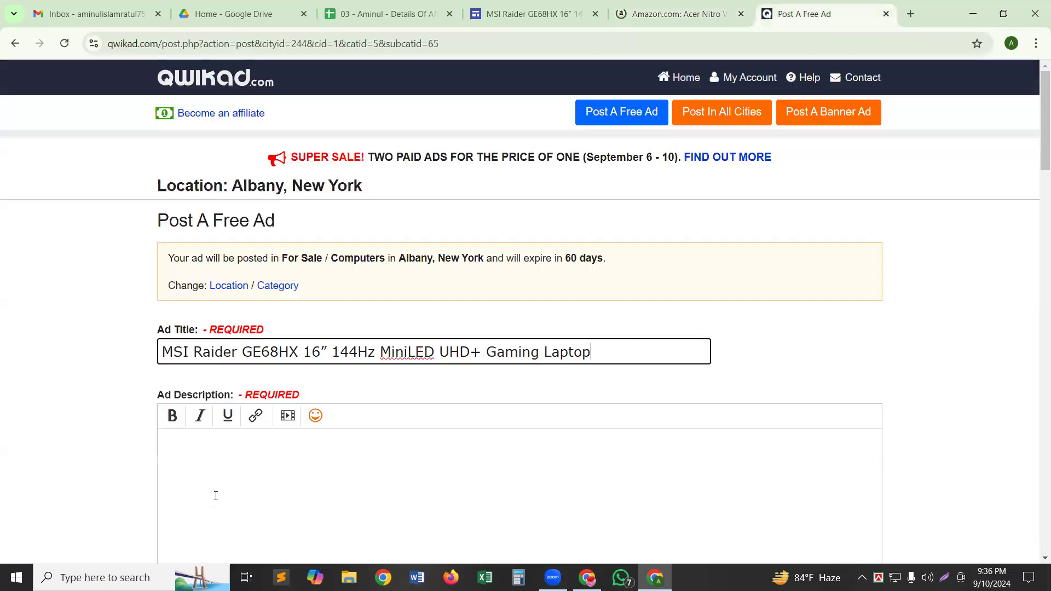
click(182, 448)
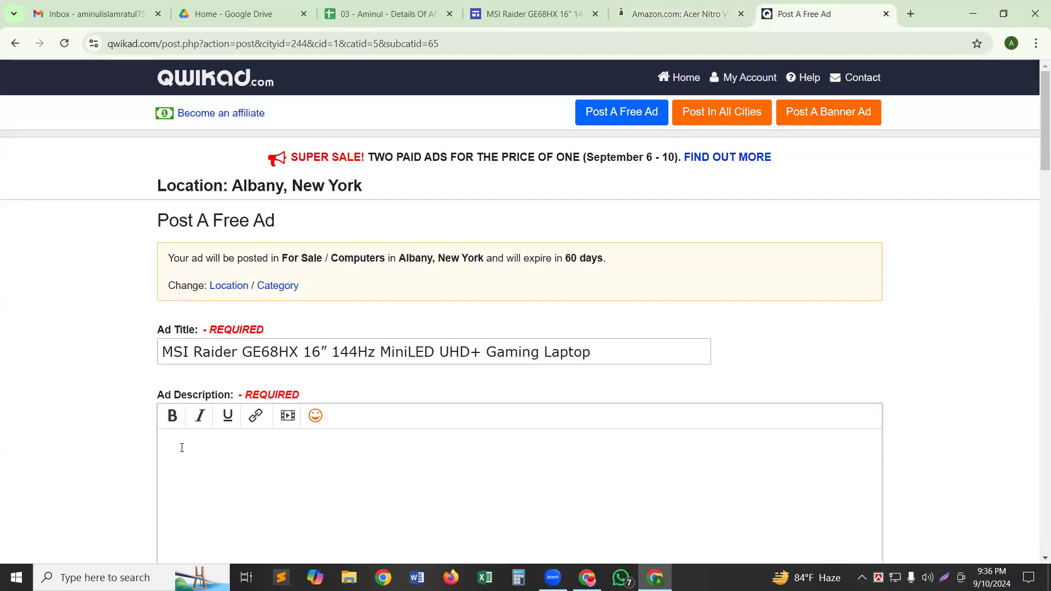
text(Acer Nitro V Gaming Laptop | Intel Core i5-13420H Processor | NVIDIA GeForce RTX 4050 Laptop GPU | 15.6\" FHD IPS 144Hz Display | 8GB DDR5 | 512GB Gen 4 SSD | WiFi 6 | Backlit KB | ANV15-51-51H9)
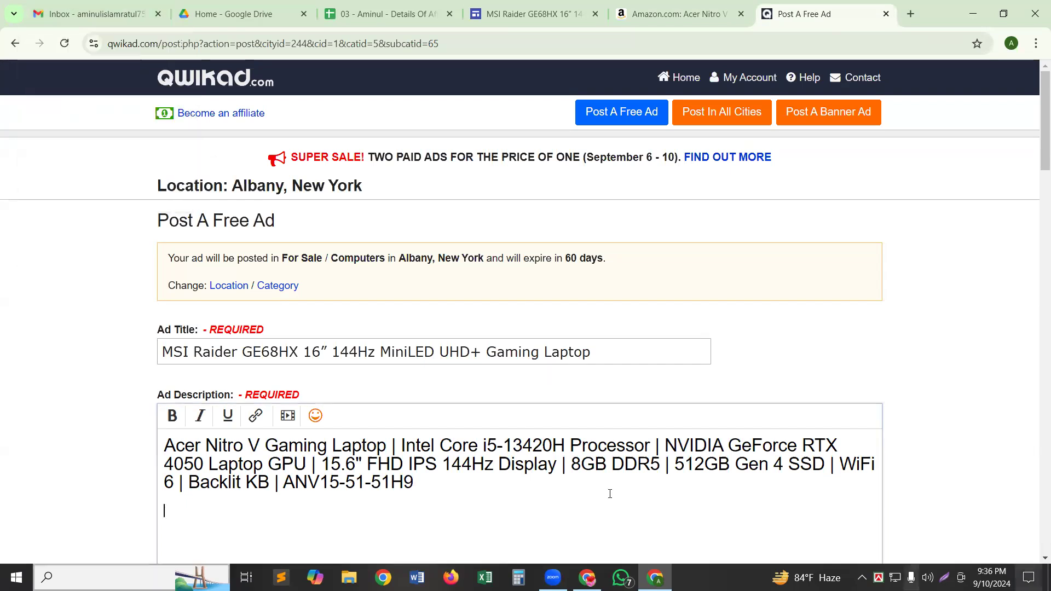
key(Return)
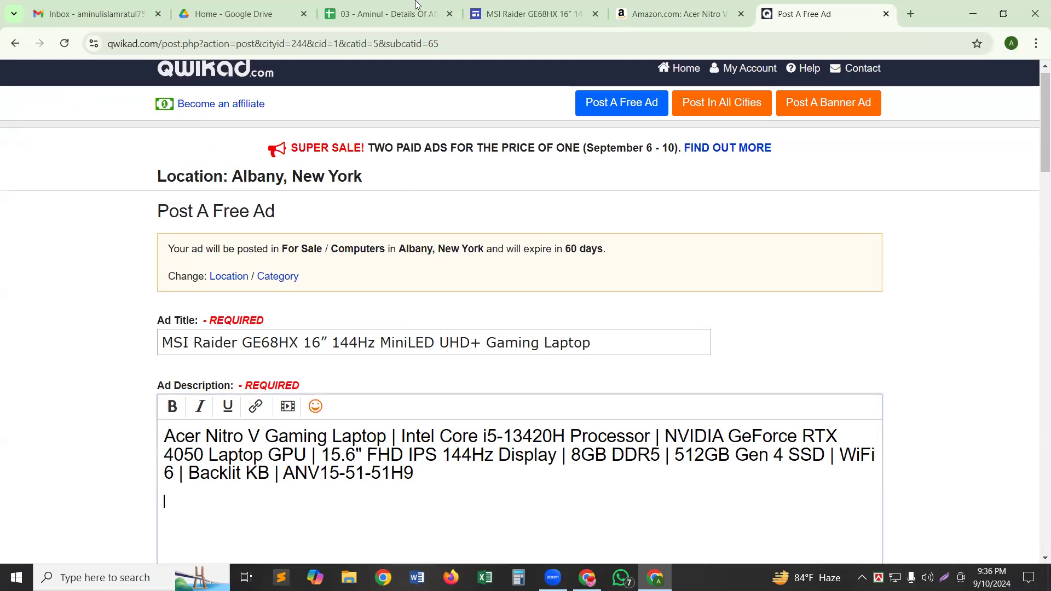
Copy the site's whole text block with deal price, discount, list price and Amazon link into the ad description below the product title
click(559, 8)
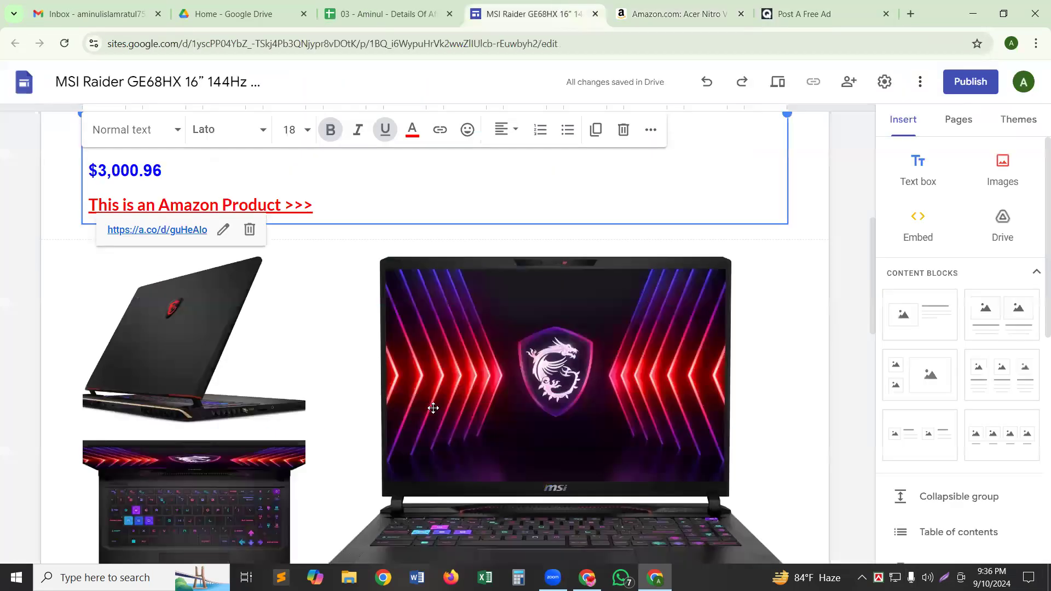
scroll(379, 374, up, 1)
scroll(159, 315, up, 2)
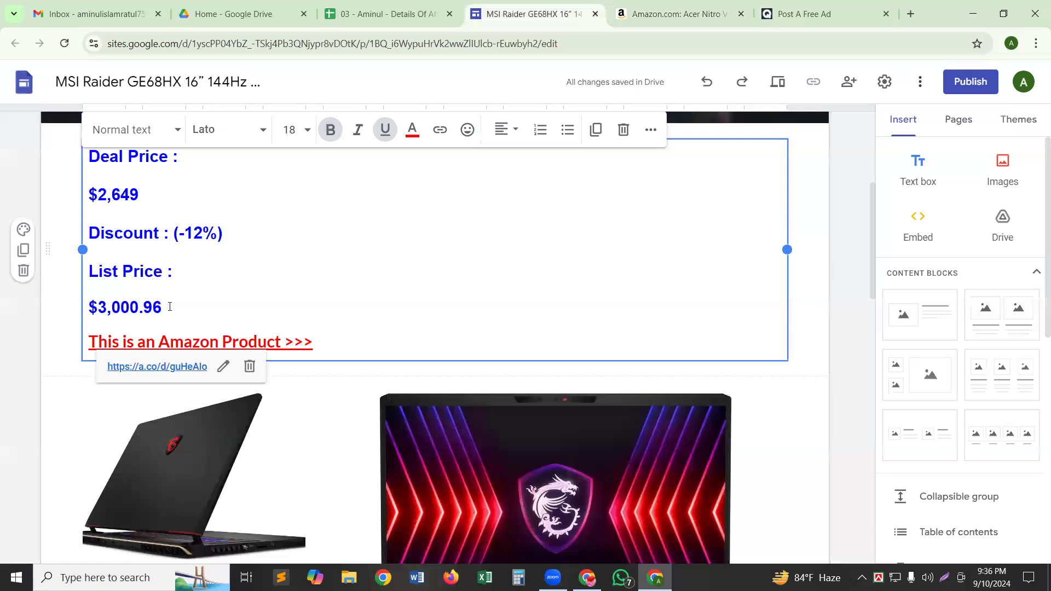
drag(90, 308, 157, 326)
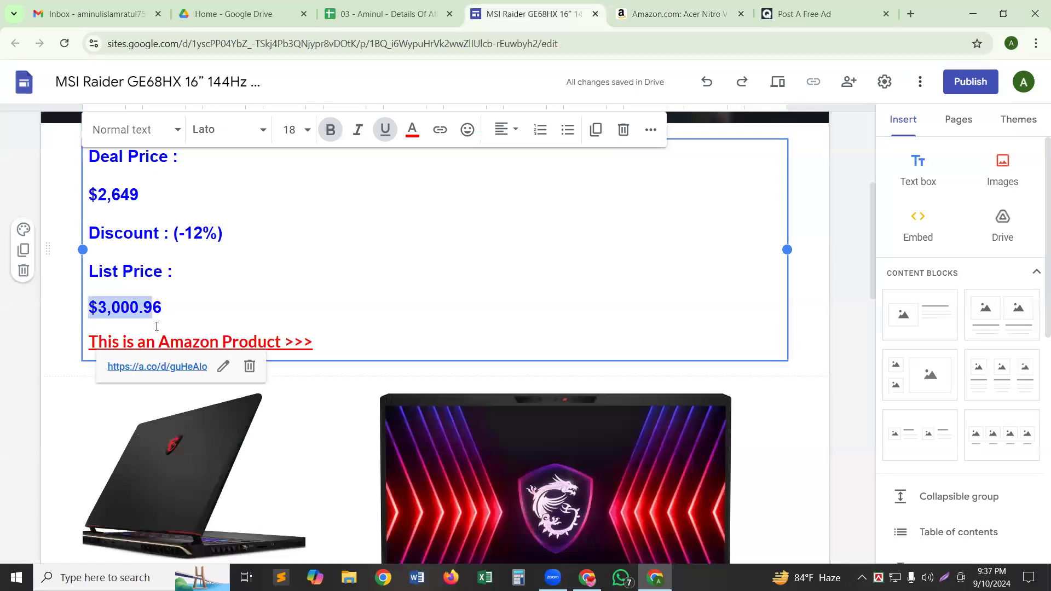
click(262, 237)
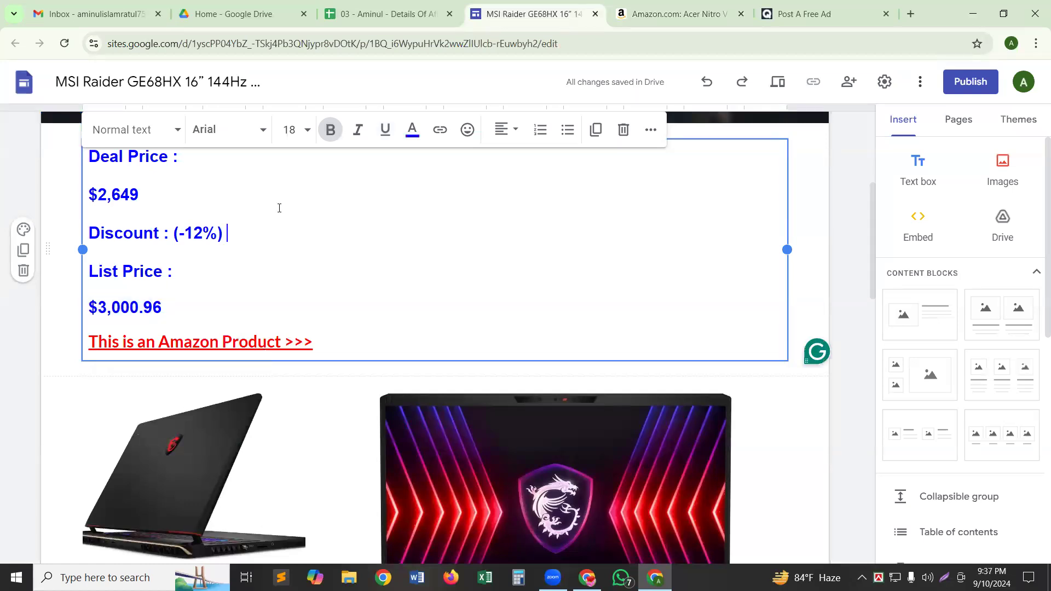
key(ctrl+a)
key(ctrl+c)
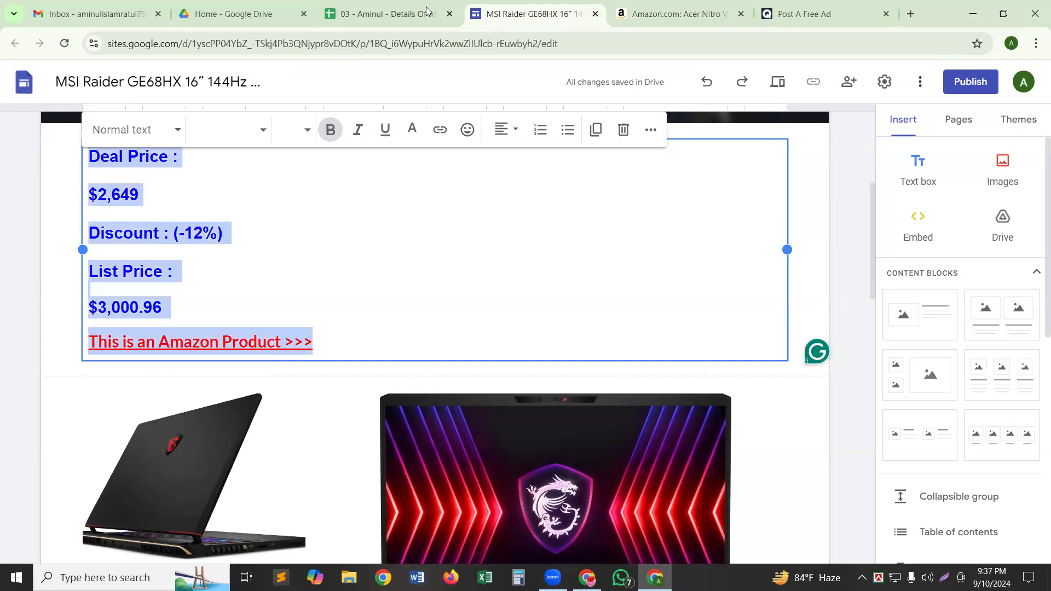
click(815, 13)
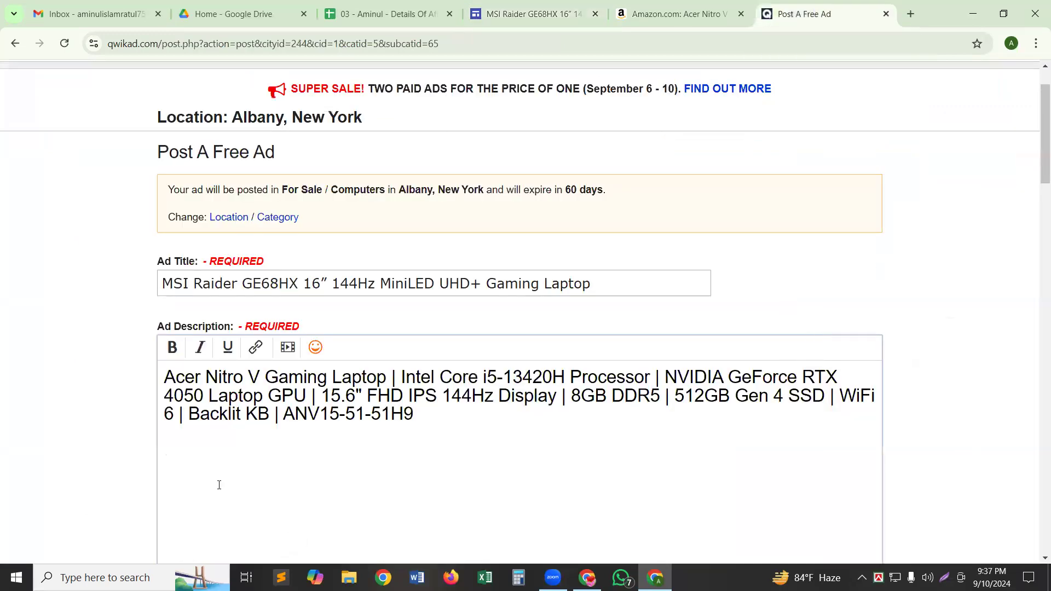
key(ctrl+v)
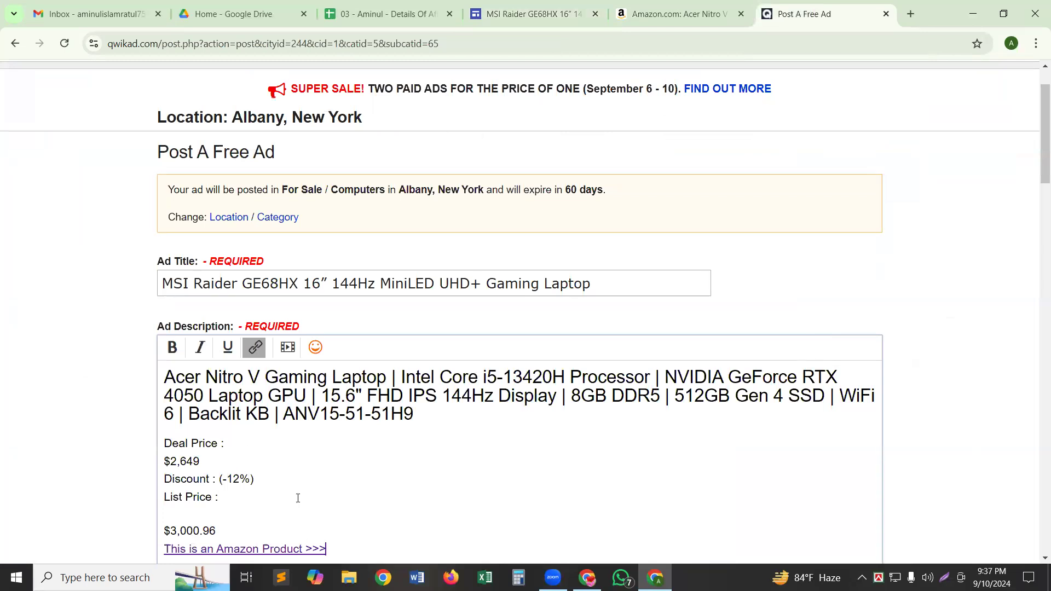
Remove the hyperlink from the "This is an Amazon Product >>>" line in the ad description
key(Return)
scroll(250, 460, down, 1)
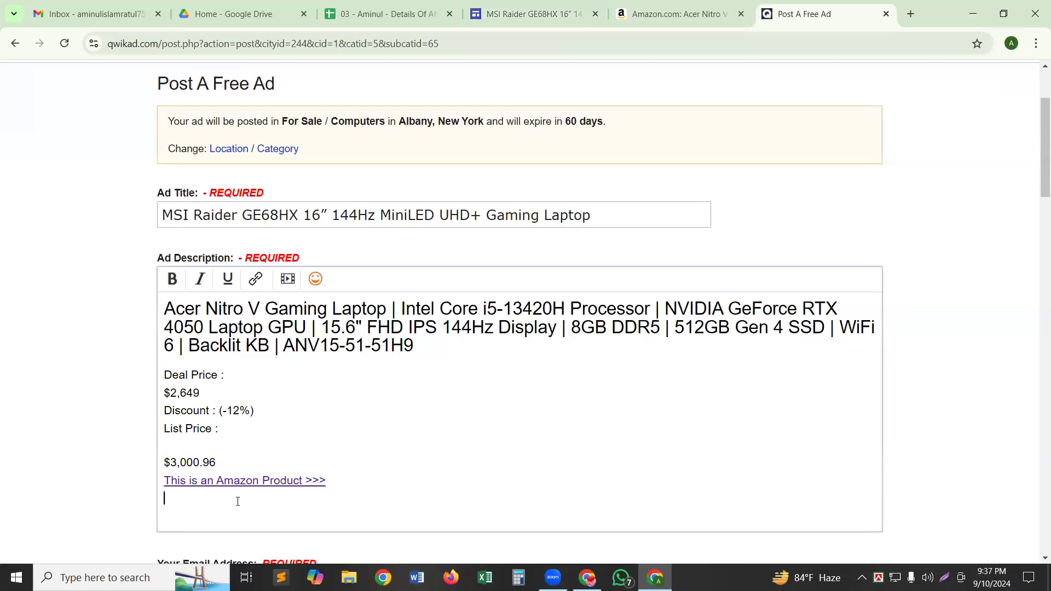
click(263, 481)
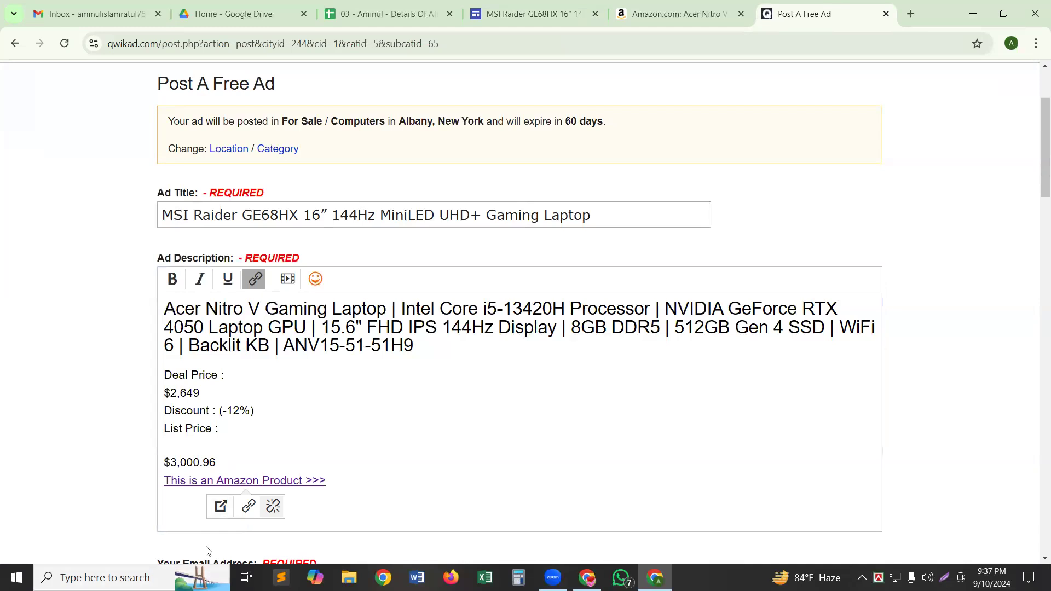
click(273, 508)
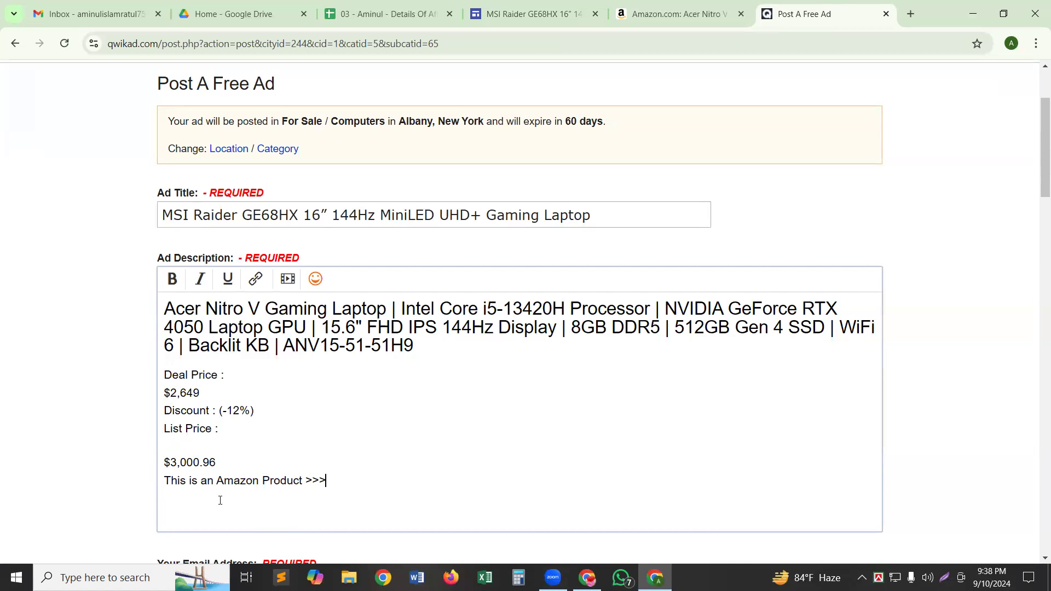
Start publishing the Google Site, entering its name as the web address "msi-raider-ge68hx-16”-144hz-min"
click(545, 14)
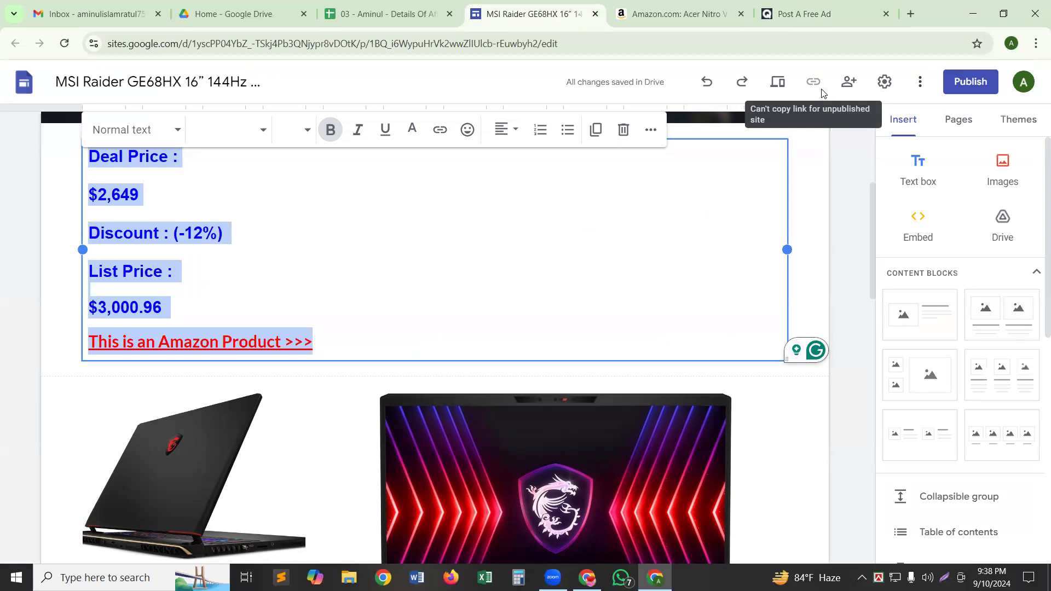
click(217, 81)
triple_click(218, 81)
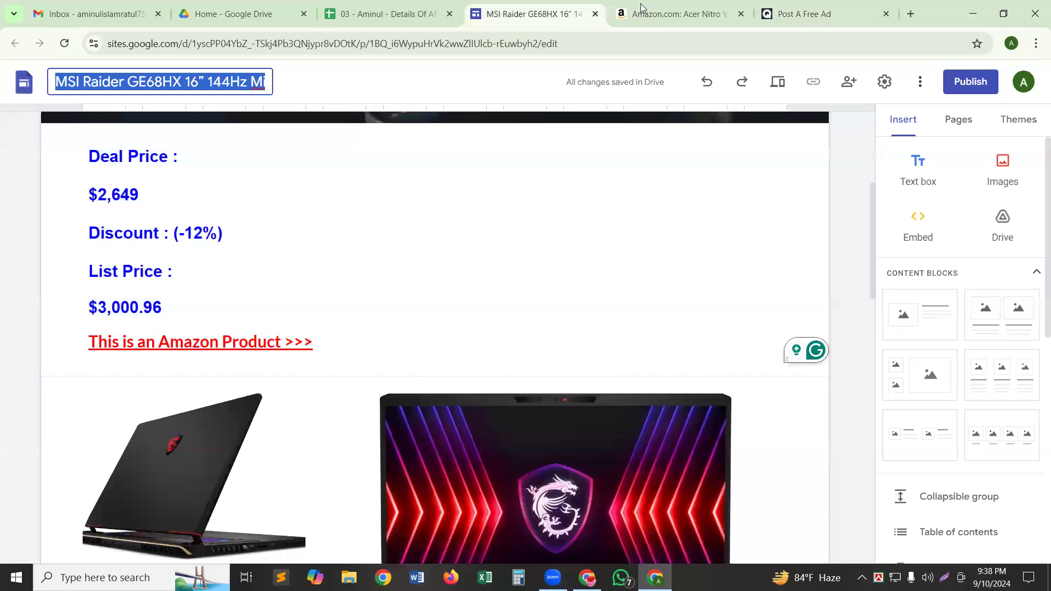
click(979, 80)
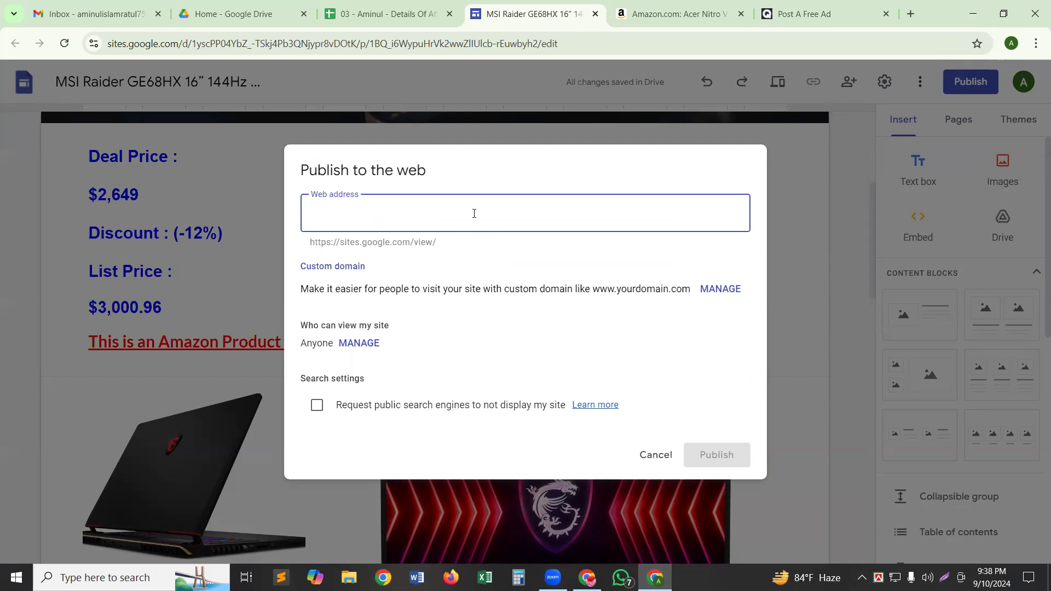
text(msi-raider-ge68hx-16"-144hz-min)
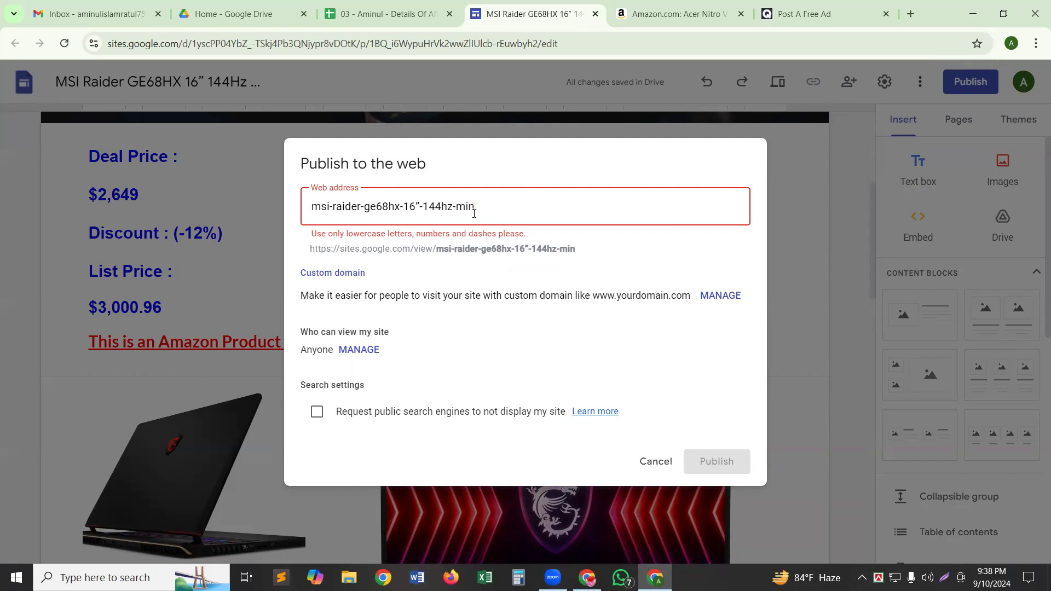
Shorten the site's web address to "msi-raider-ge68hx-16"
key(BackSpace)
key(BackSpace)
key(BackSpace)
key(BackSpace)
key(BackSpace)
key(BackSpace)
key(BackSpace)
key(BackSpace)
key(BackSpace)
key(BackSpace)
key(BackSpace)
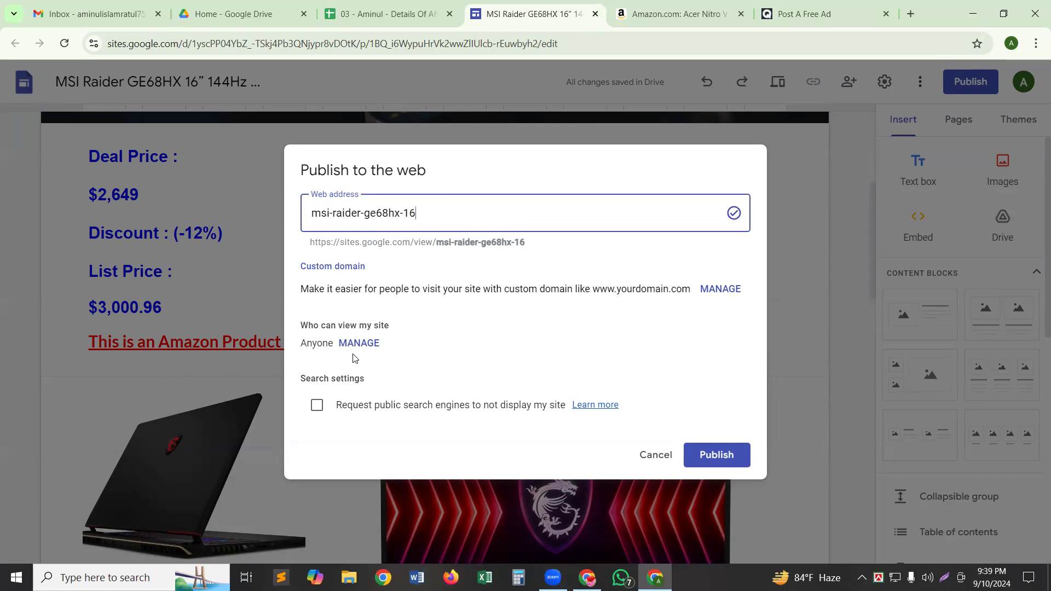
Set the site draft's general access to "Anyone with the link" and publish the site
click(368, 343)
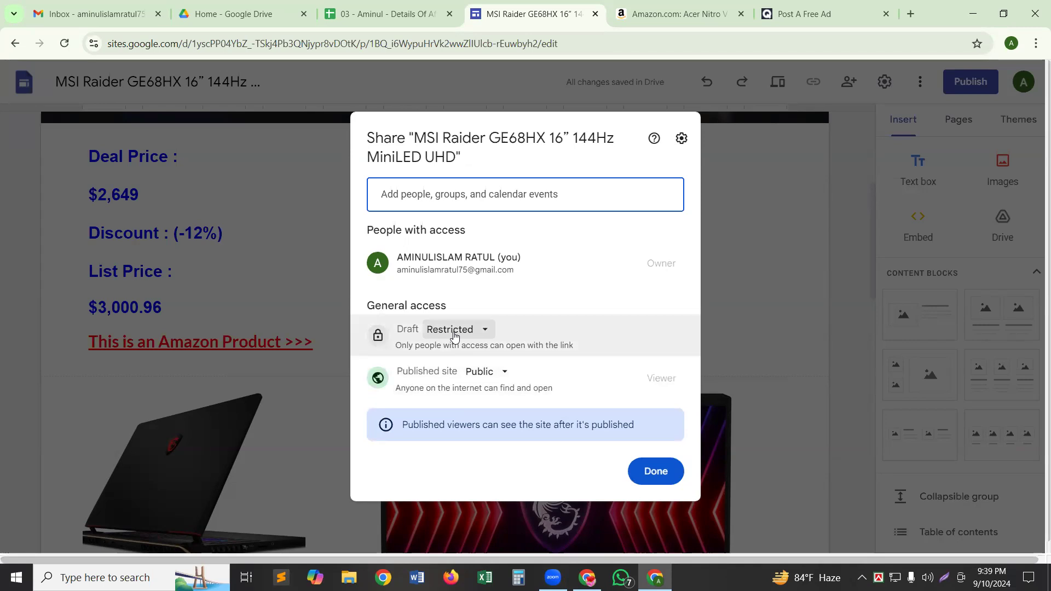
click(485, 331)
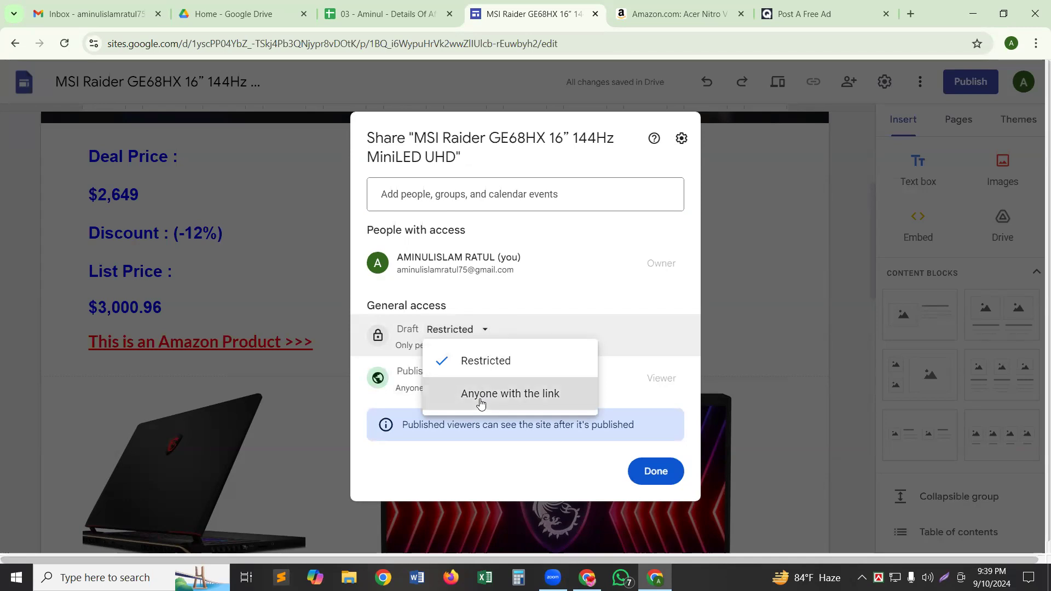
click(480, 403)
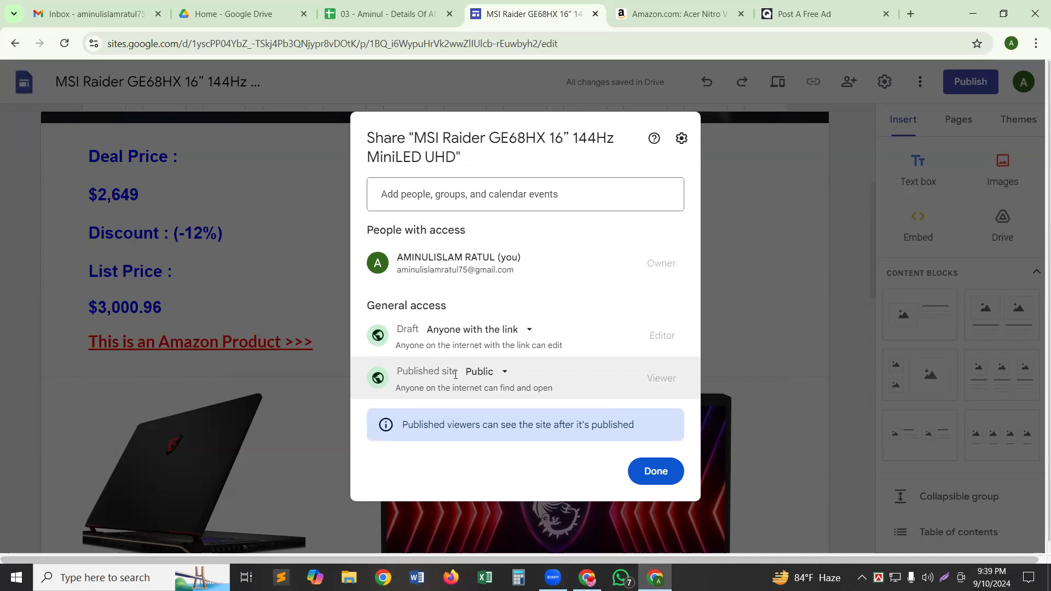
click(657, 470)
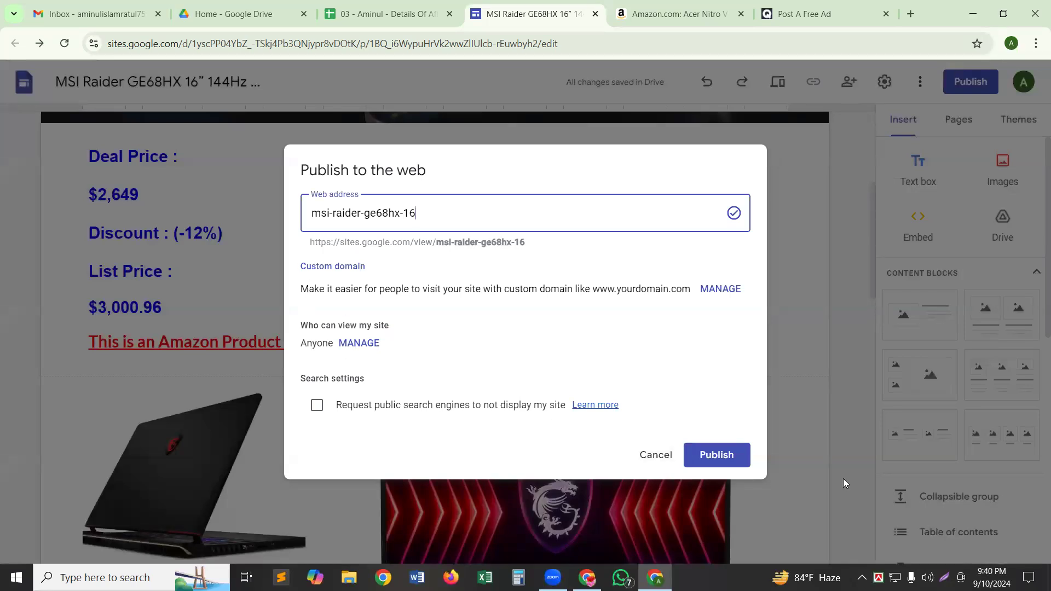
click(734, 457)
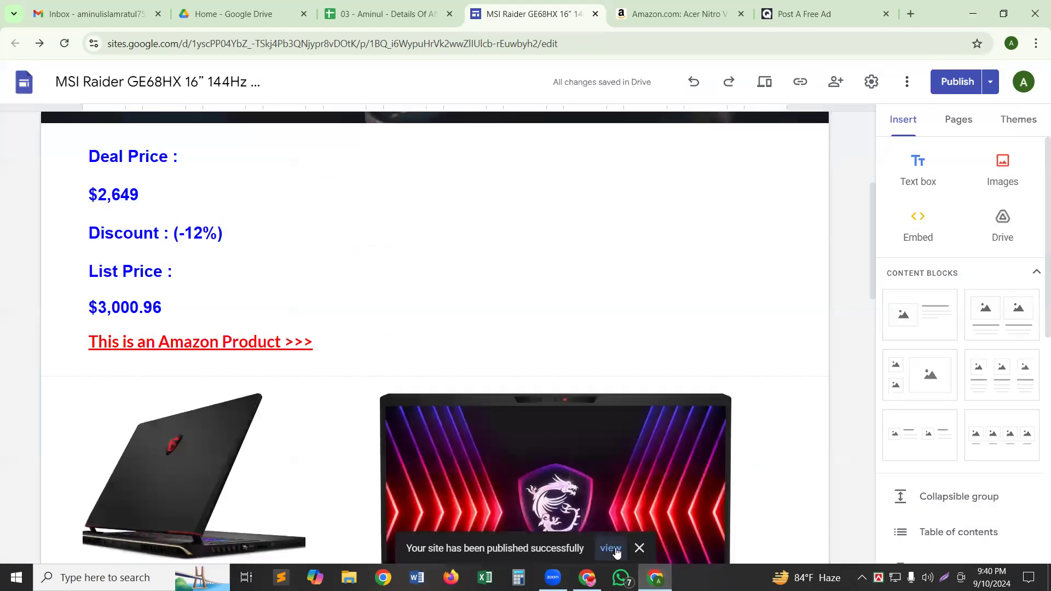
View the published site and review its whole page, from the title banner to the "Click here for Buy >>>" link
click(616, 550)
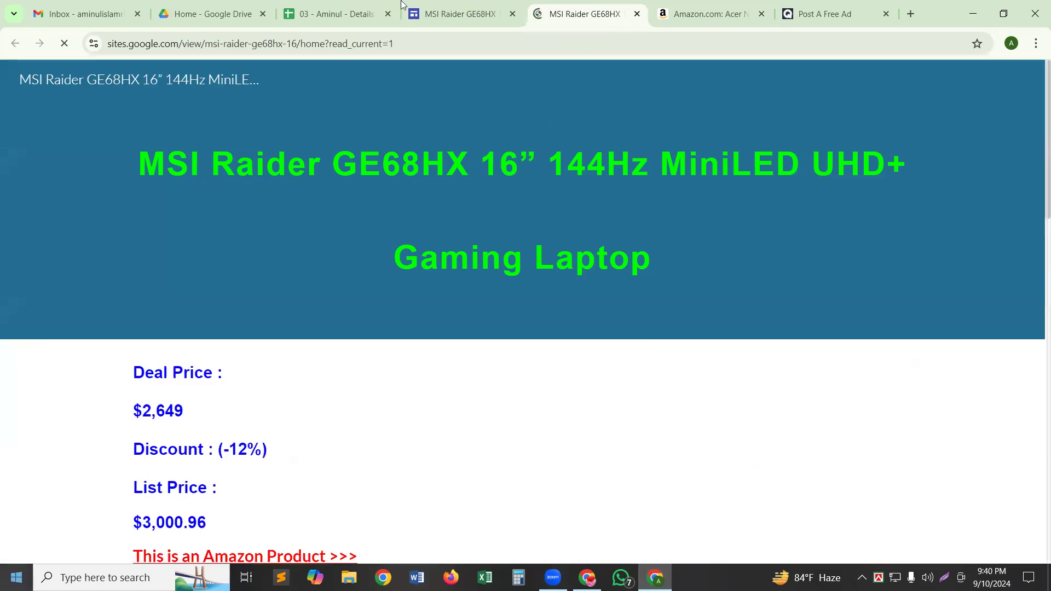
click(458, 11)
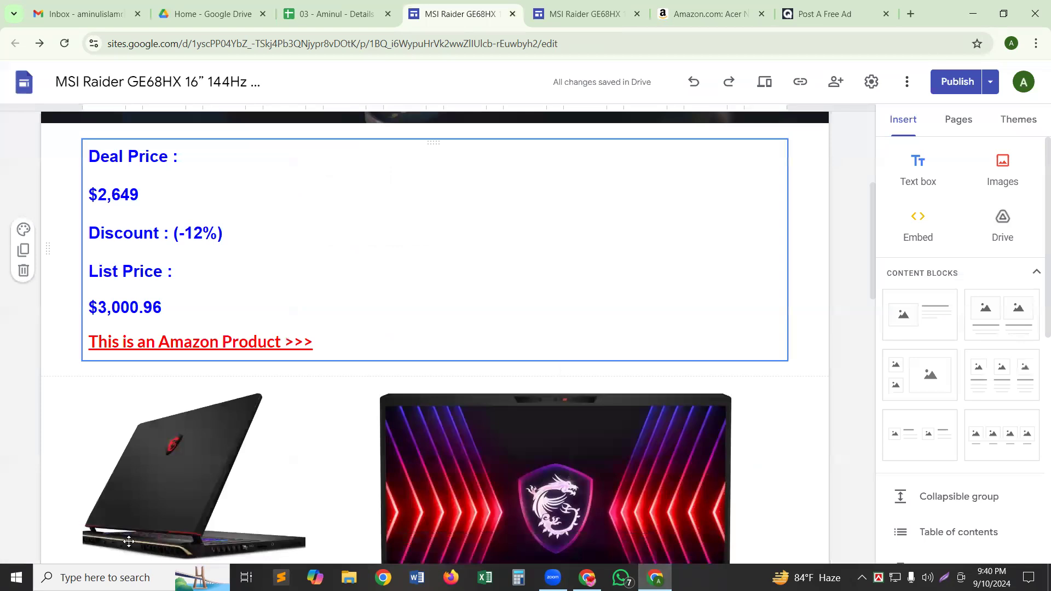
scroll(416, 137, down, 5)
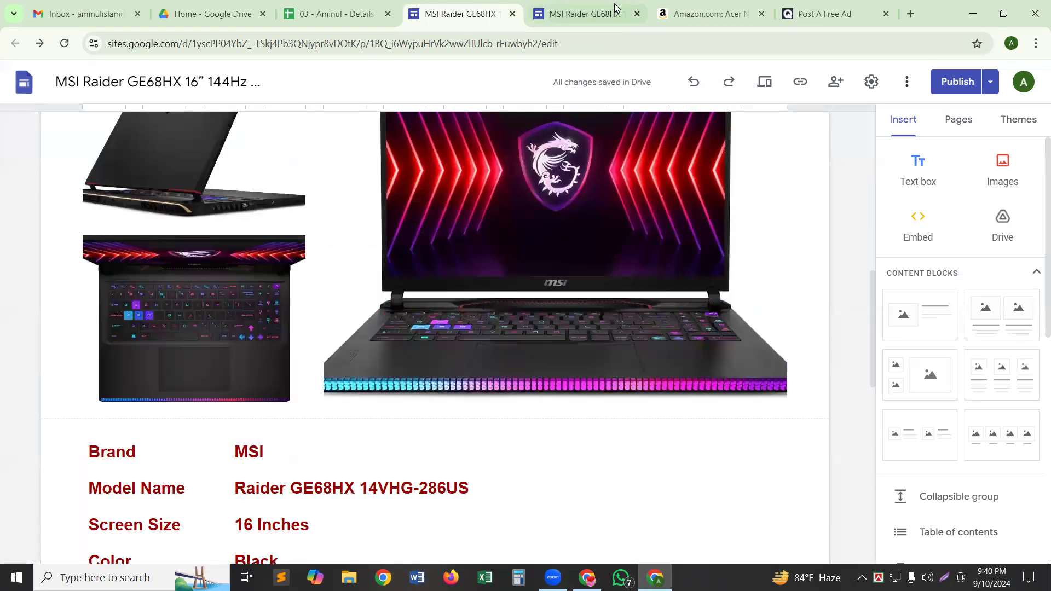
click(597, 3)
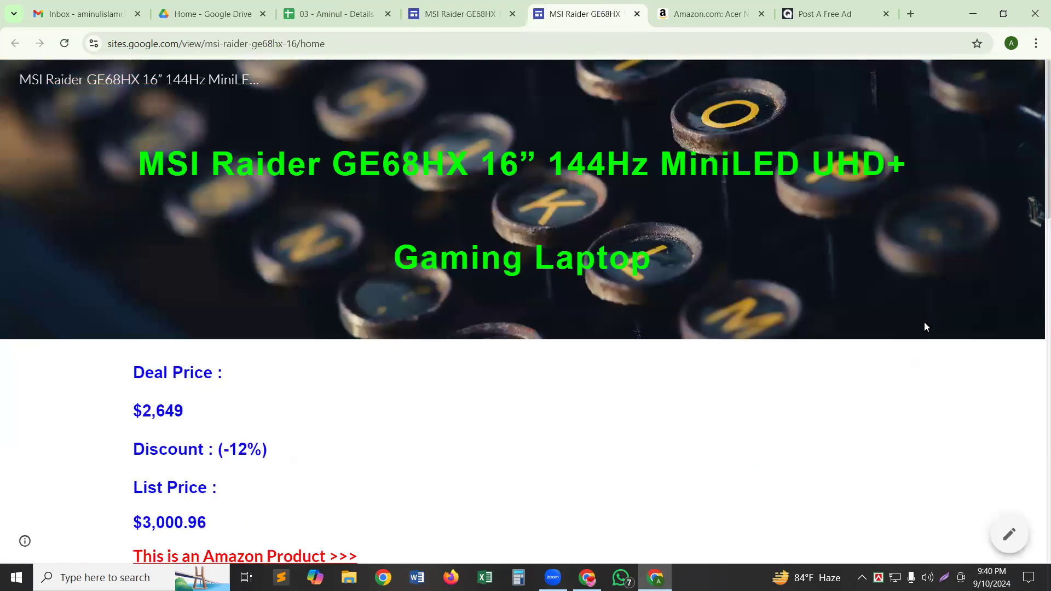
scroll(841, 337, down, 1)
scroll(378, 387, down, 5)
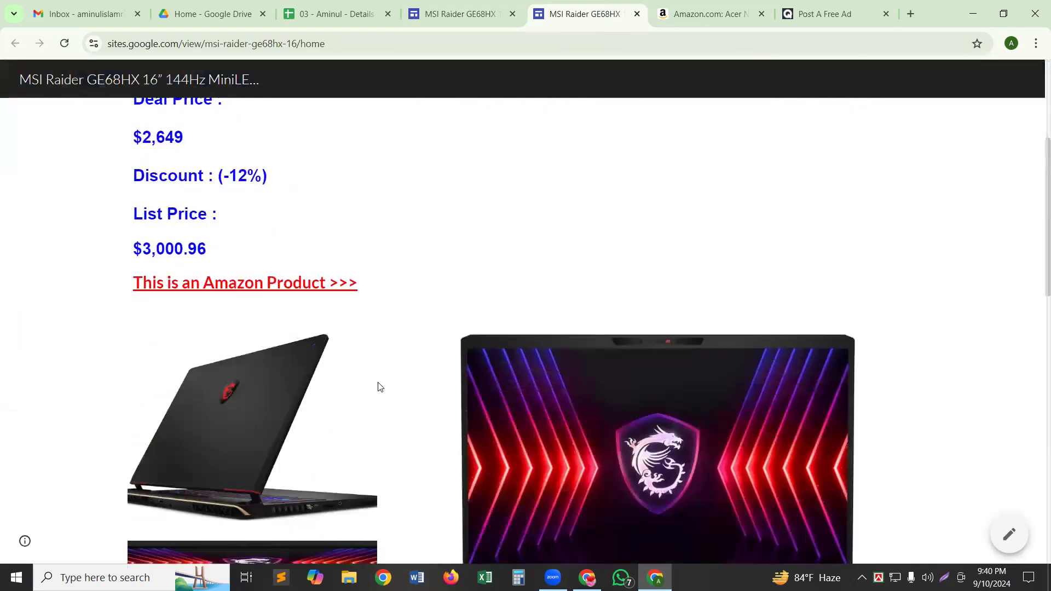
scroll(379, 387, down, 10)
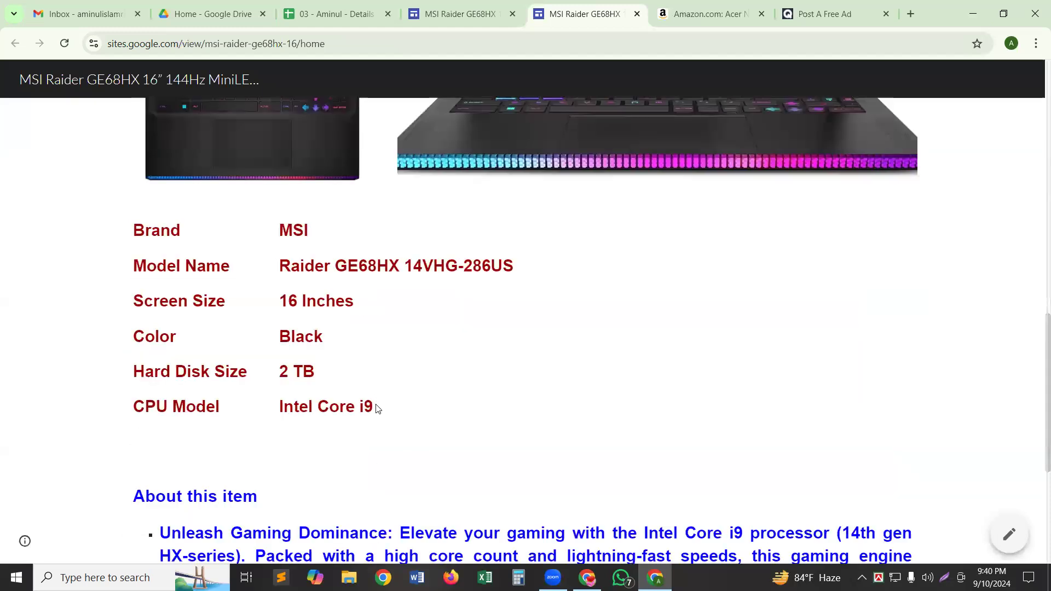
scroll(377, 409, down, 5)
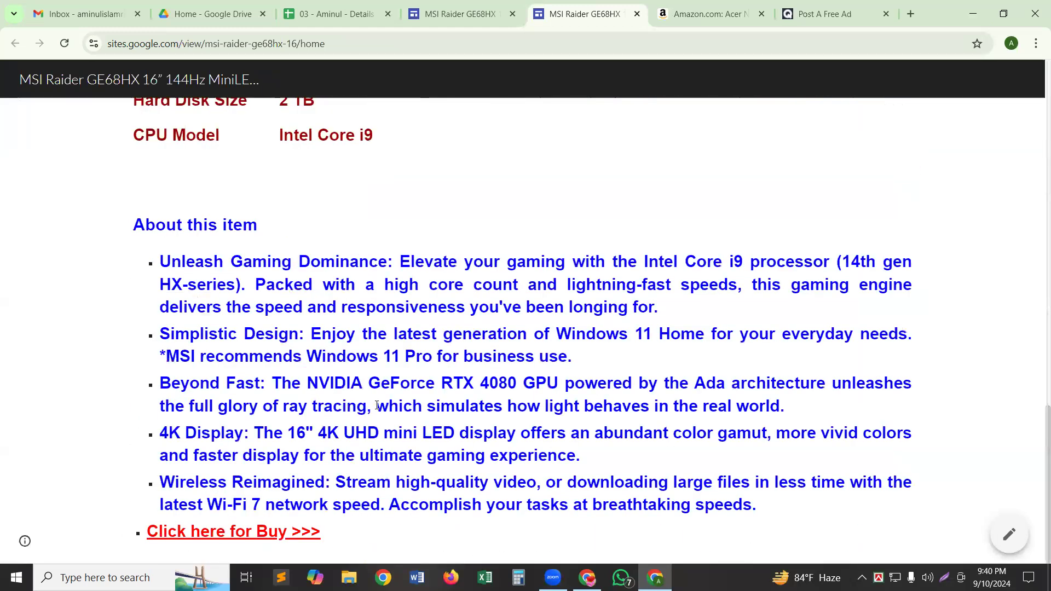
scroll(377, 406, up, 1)
scroll(377, 405, up, 8)
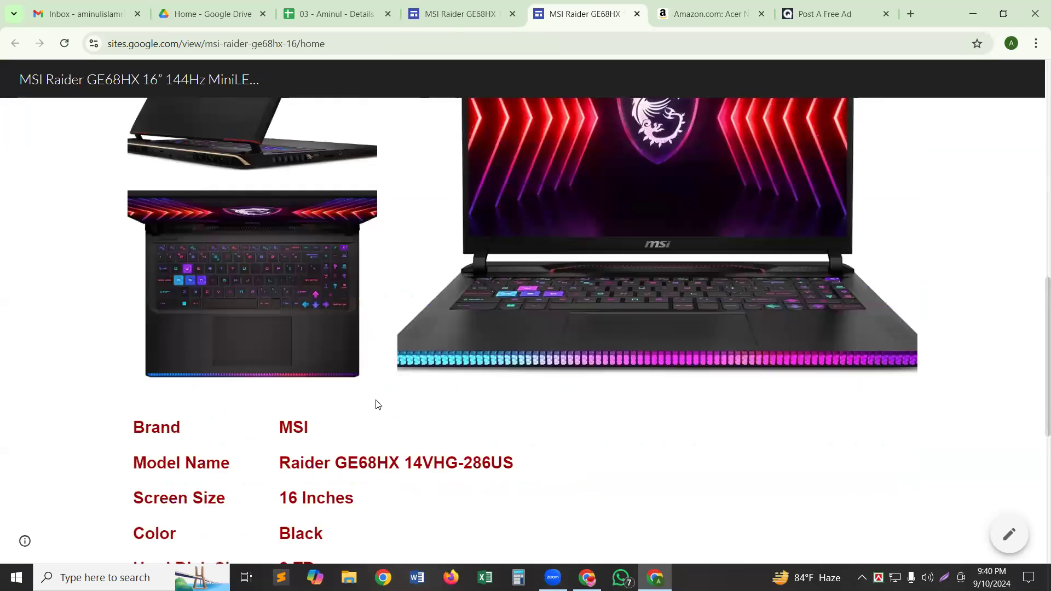
scroll(375, 405, down, 7)
scroll(376, 411, down, 1)
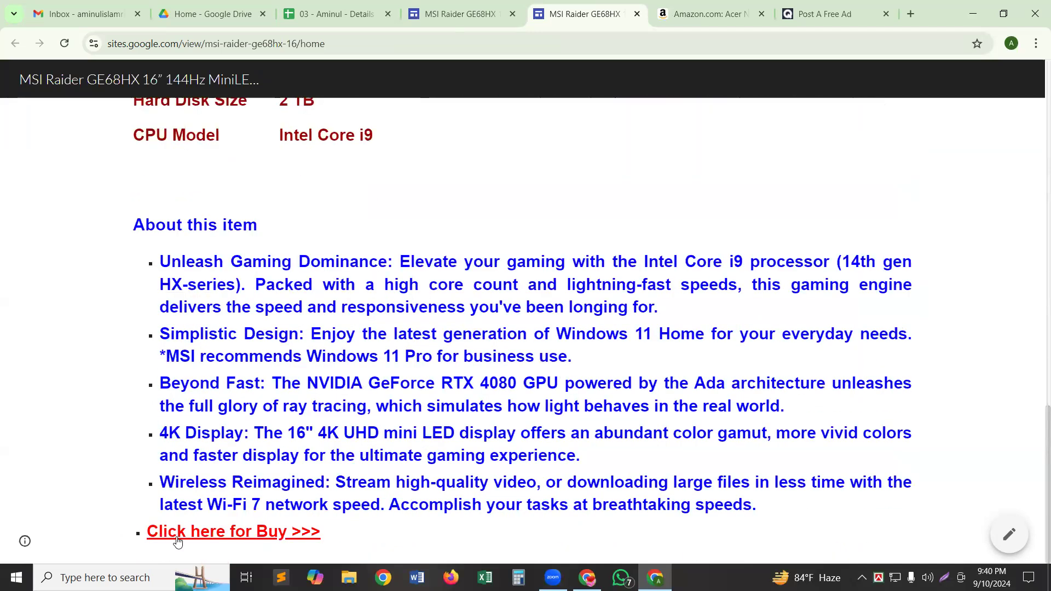
Test the published page's "Click here for Buy >>>" link and close the published site and the opened Amazon page
click(215, 532)
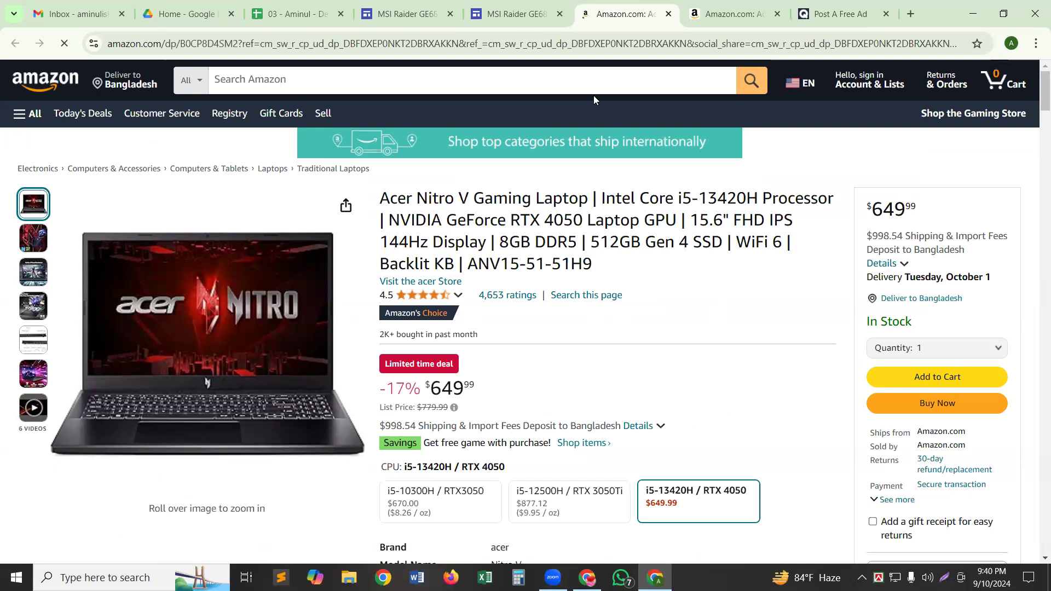
key(ctrl+shift+Tab)
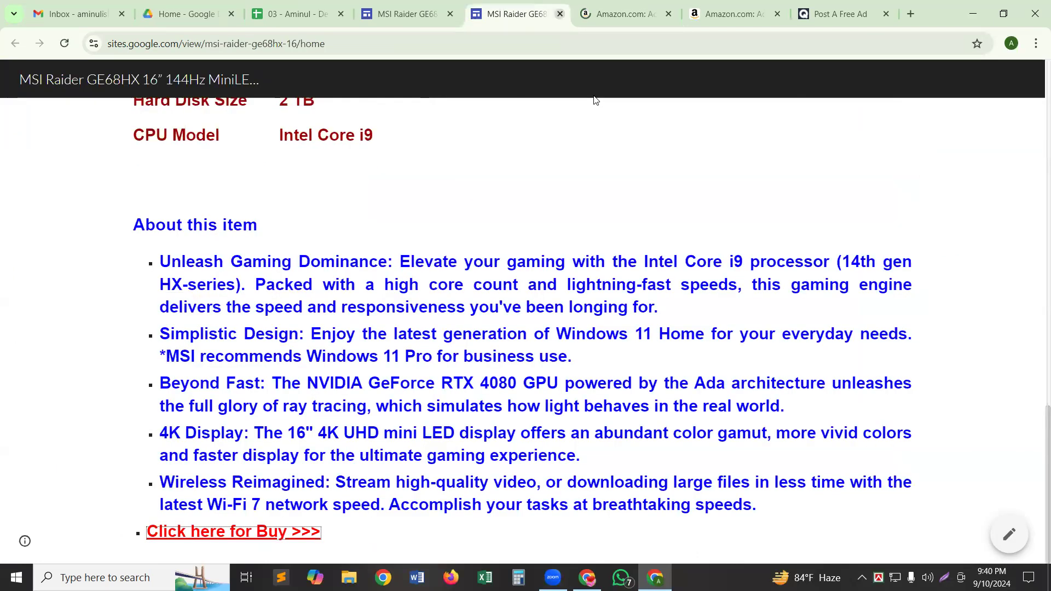
key(ctrl+w)
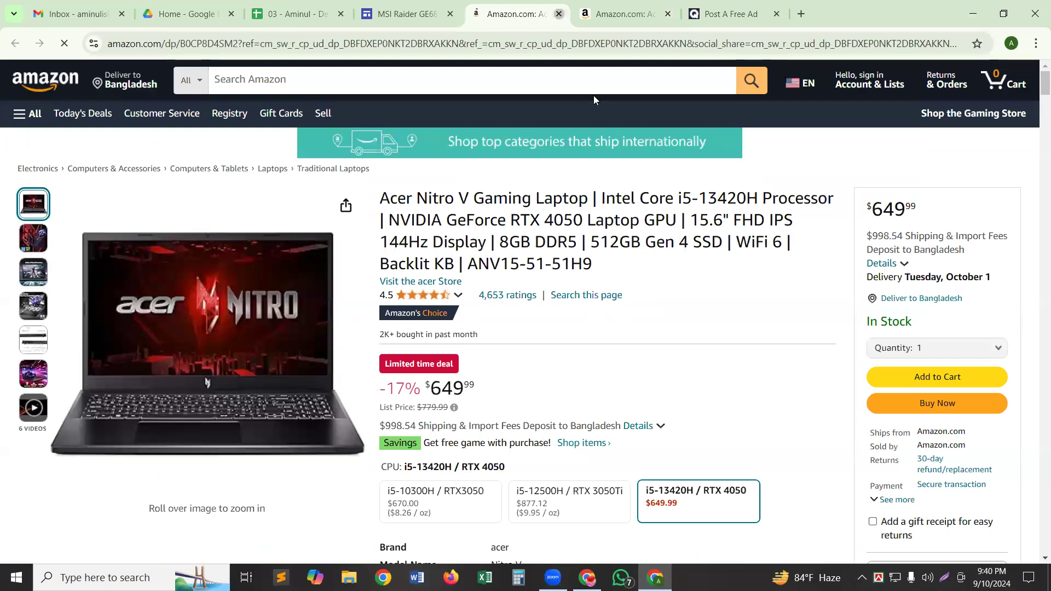
key(ctrl+w)
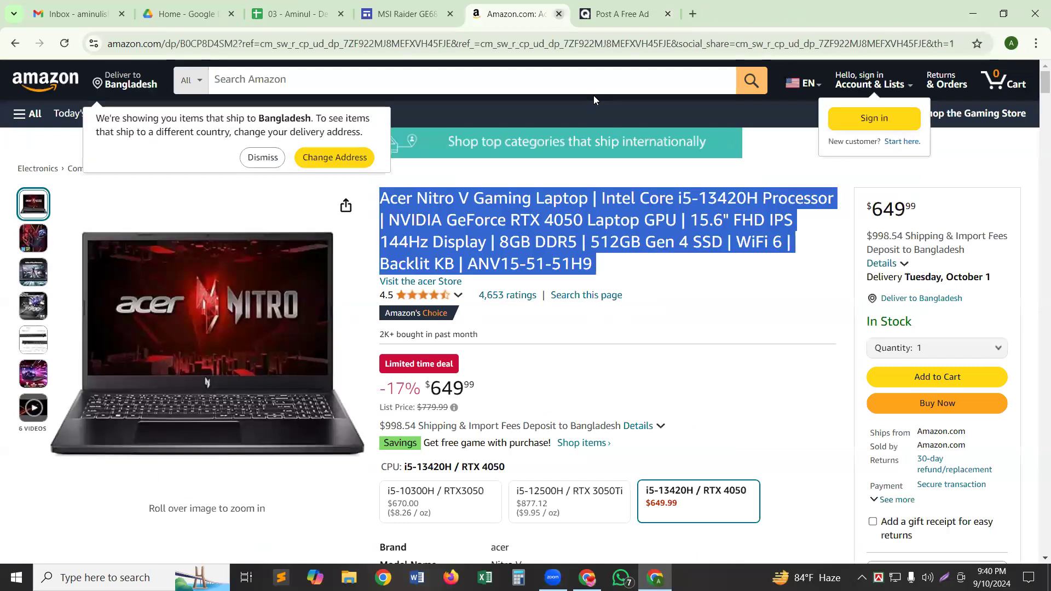
Copy the published site link from the Google Sites editor of the MSI Raider page
click(408, 14)
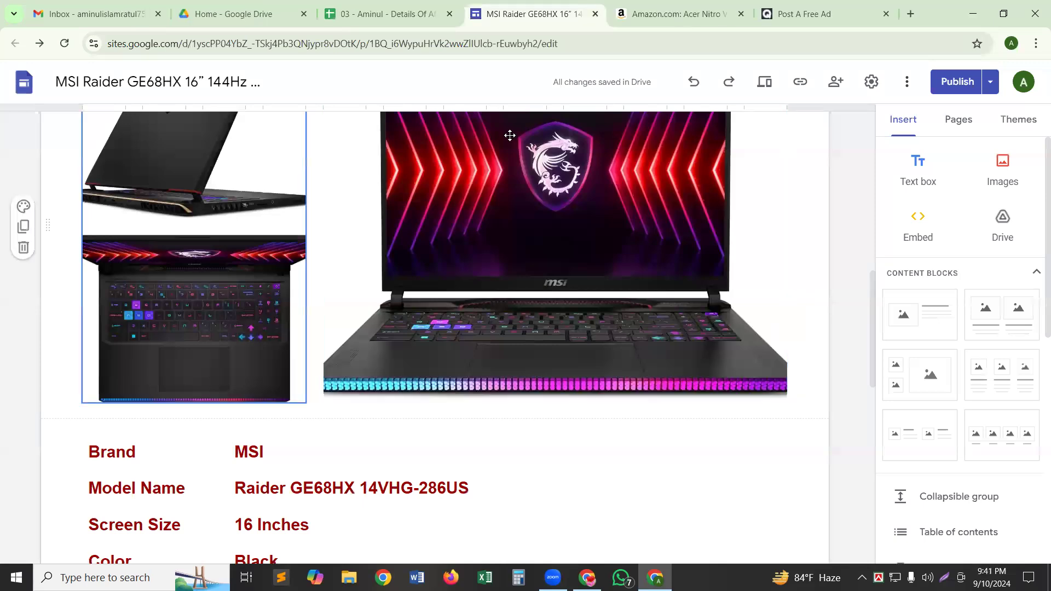
click(799, 89)
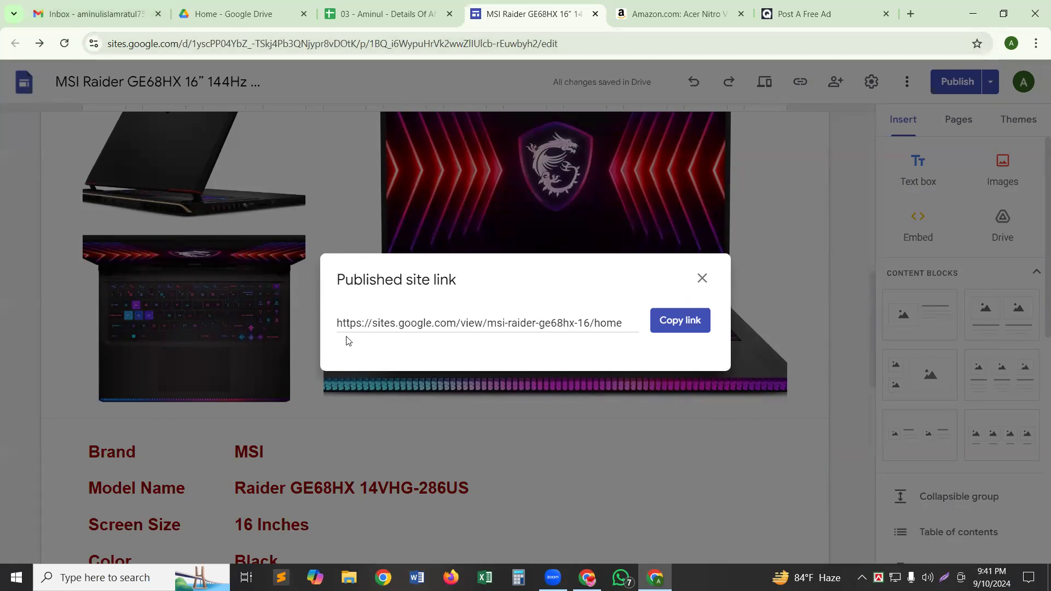
click(691, 320)
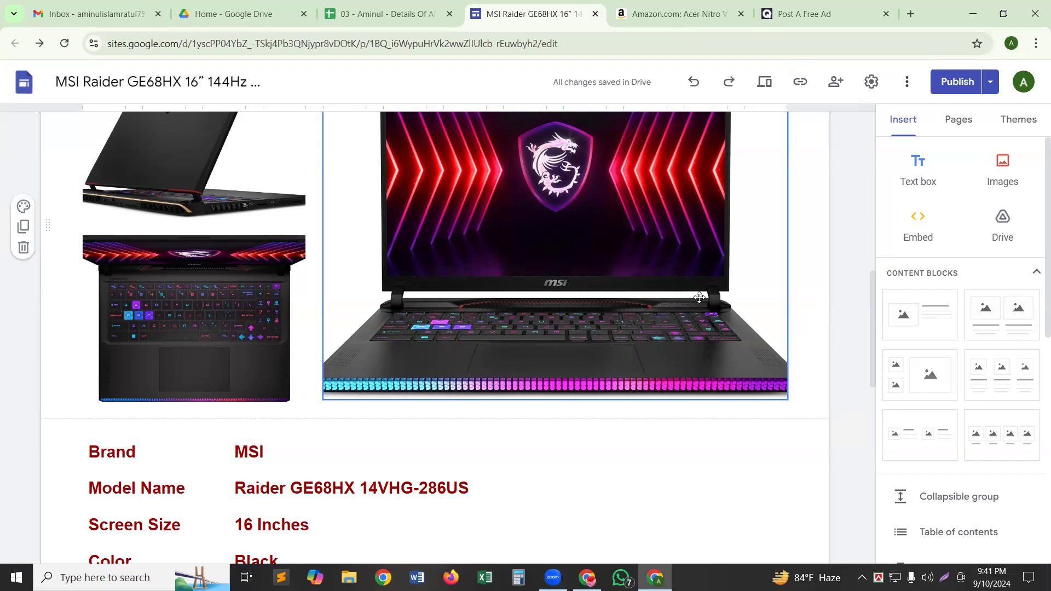
click(817, 17)
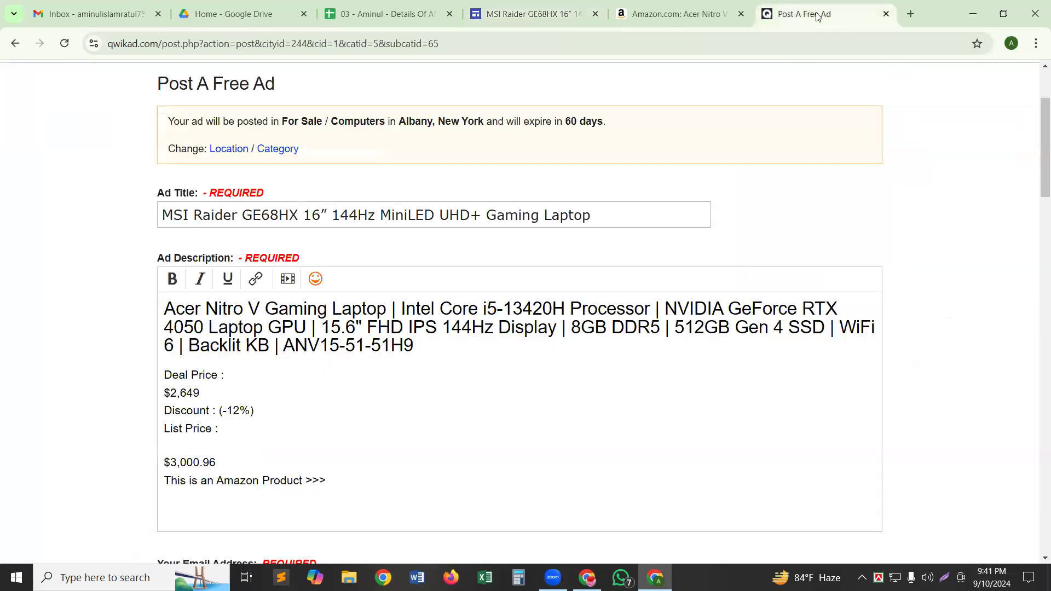
click(253, 493)
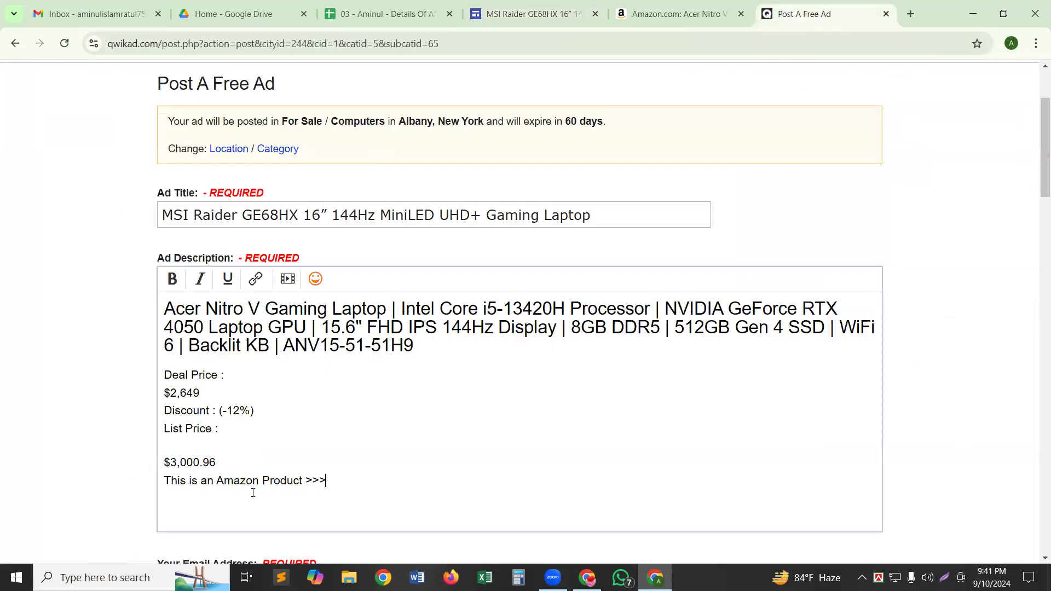
triple_click(226, 483)
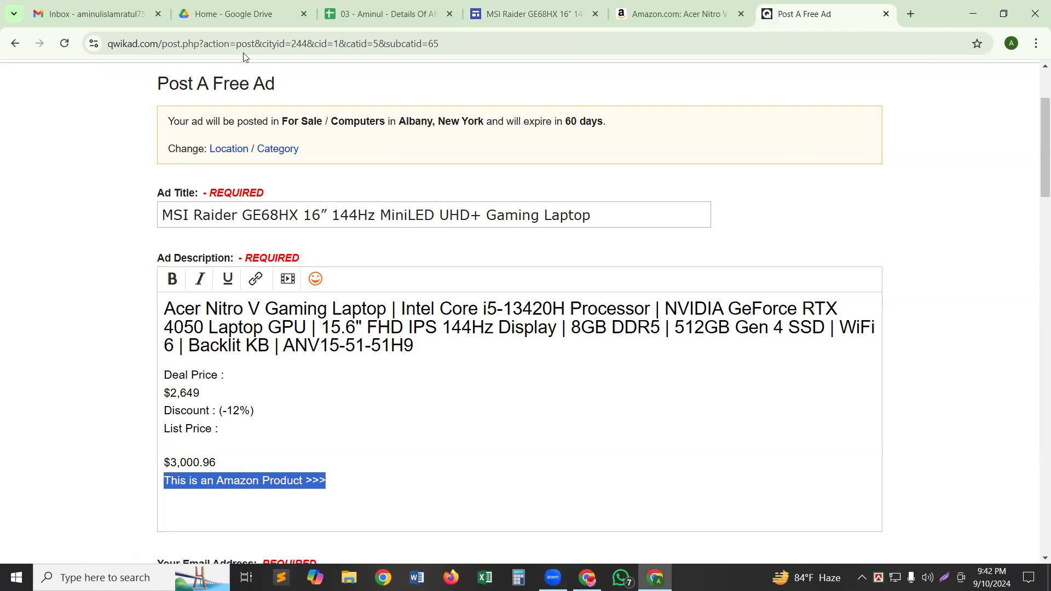
click(256, 280)
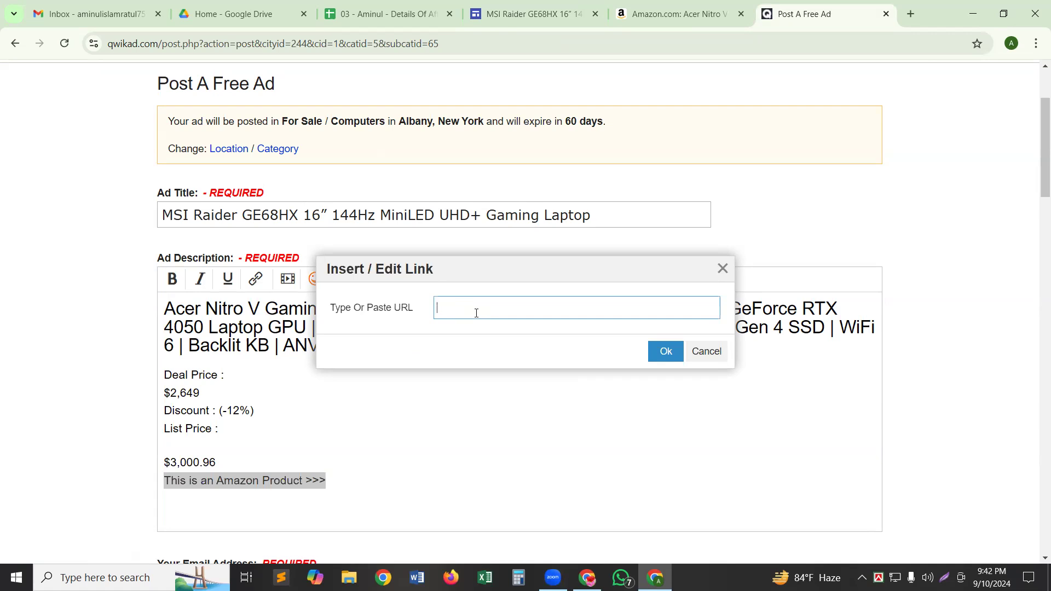
key(ctrl+v)
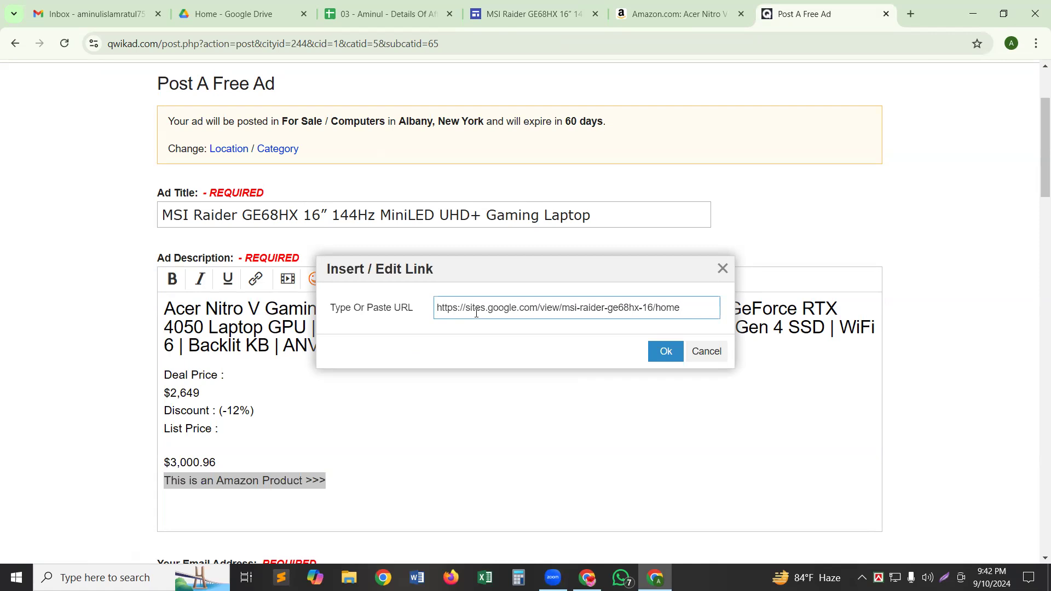
click(664, 352)
click(471, 495)
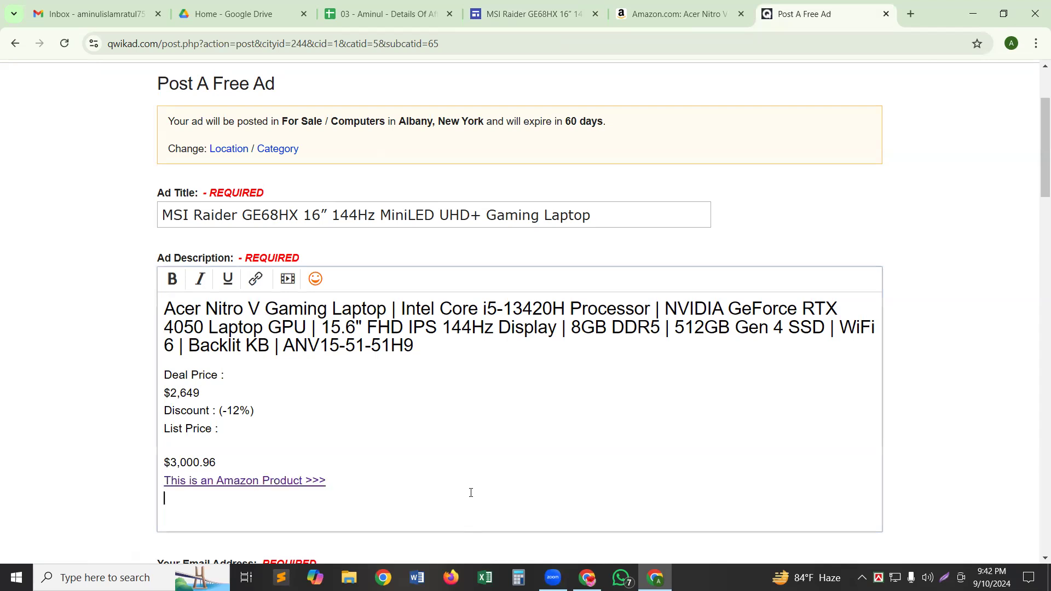
click(279, 476)
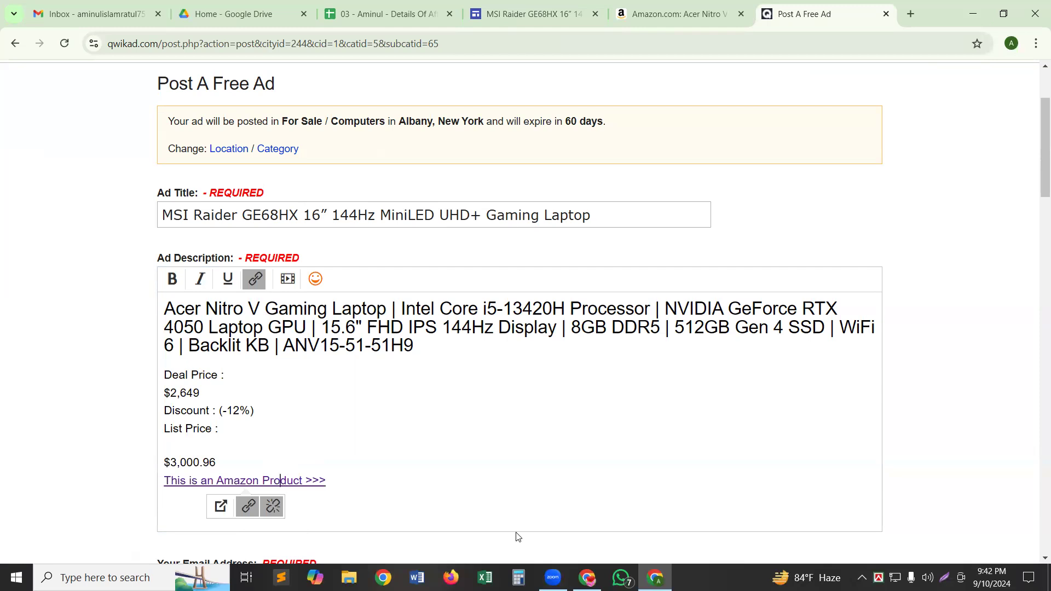
click(537, 515)
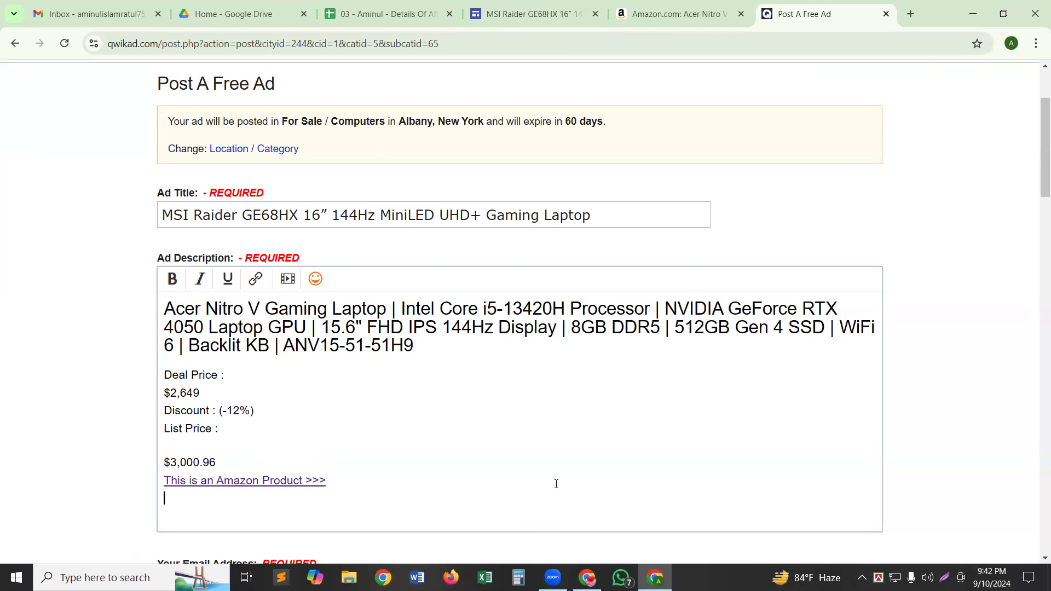
Copy the specification block from Brand to CPU Model on the Google Sites page into the ad description below the Amazon product link
scroll(556, 484, down, 2)
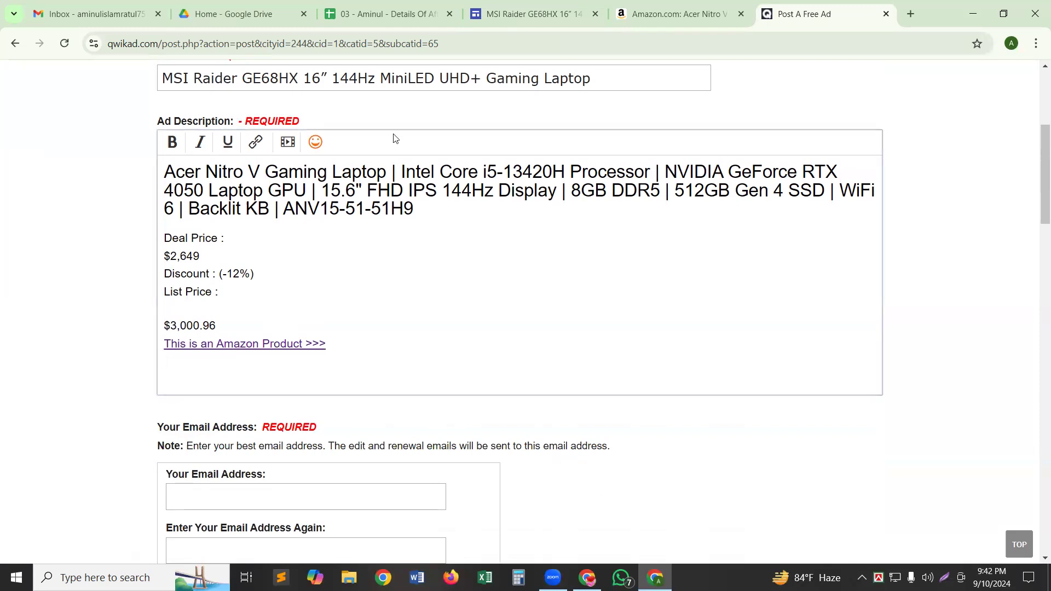
click(514, 15)
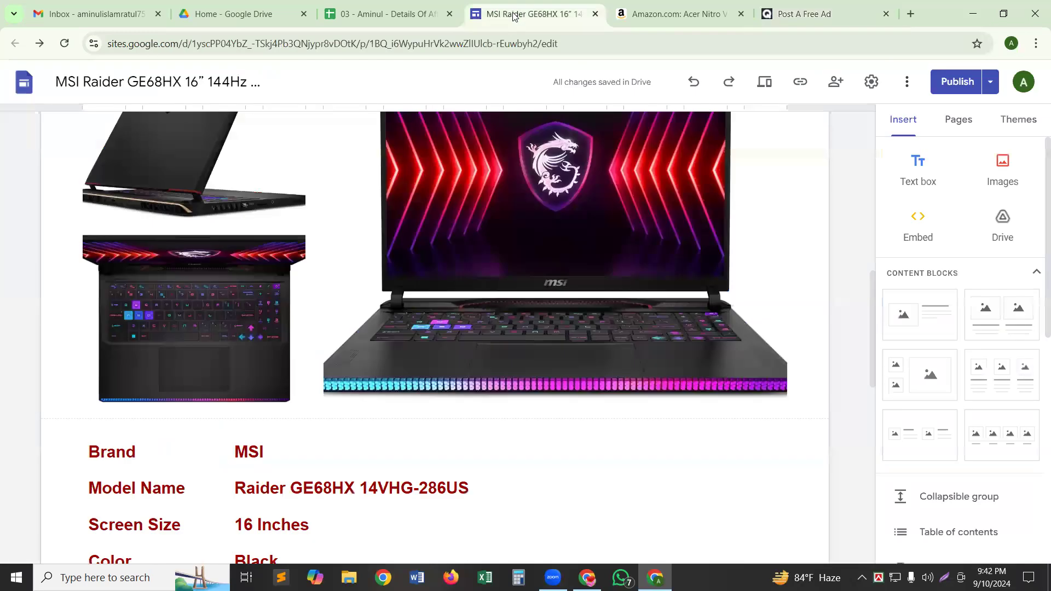
scroll(451, 464, down, 4)
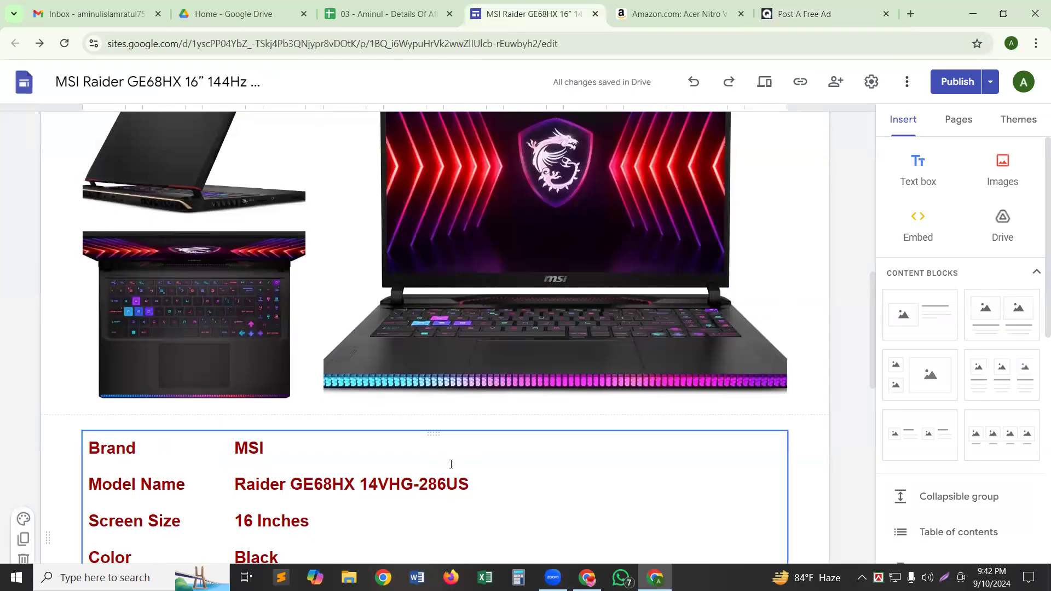
click(490, 366)
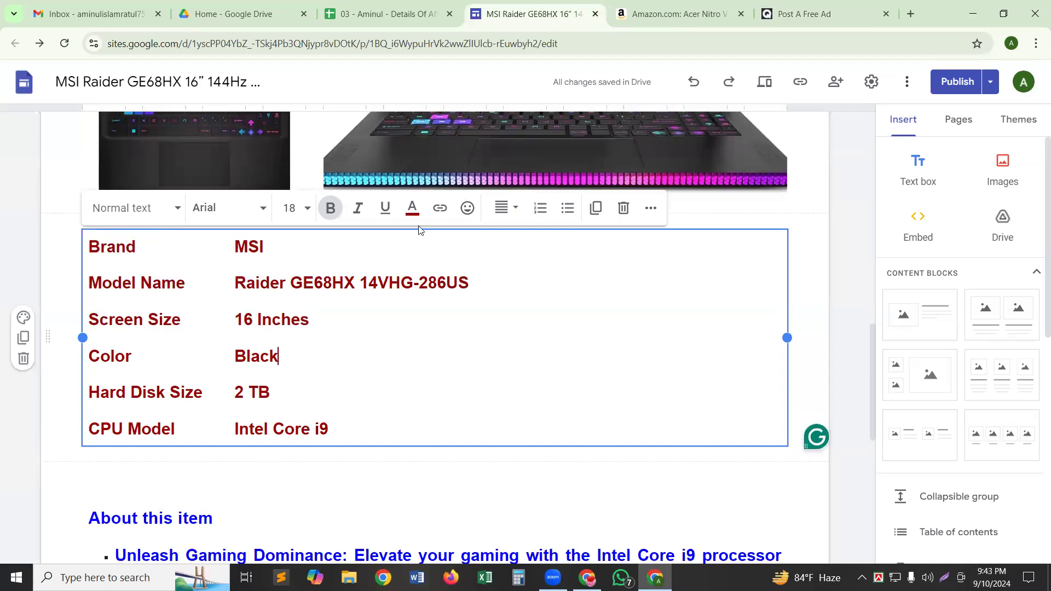
key(ctrl+a)
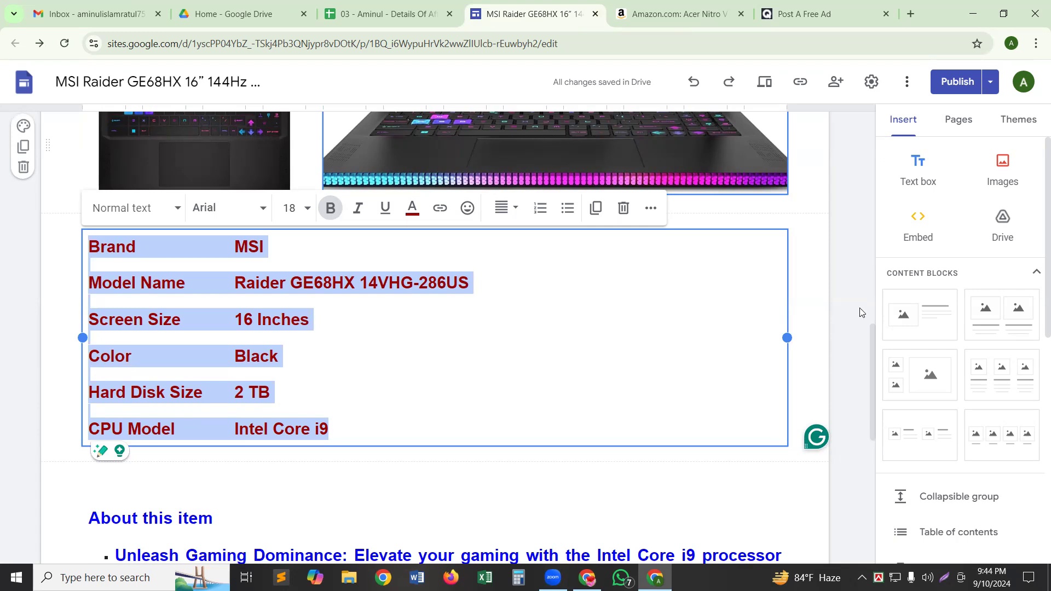
click(825, 10)
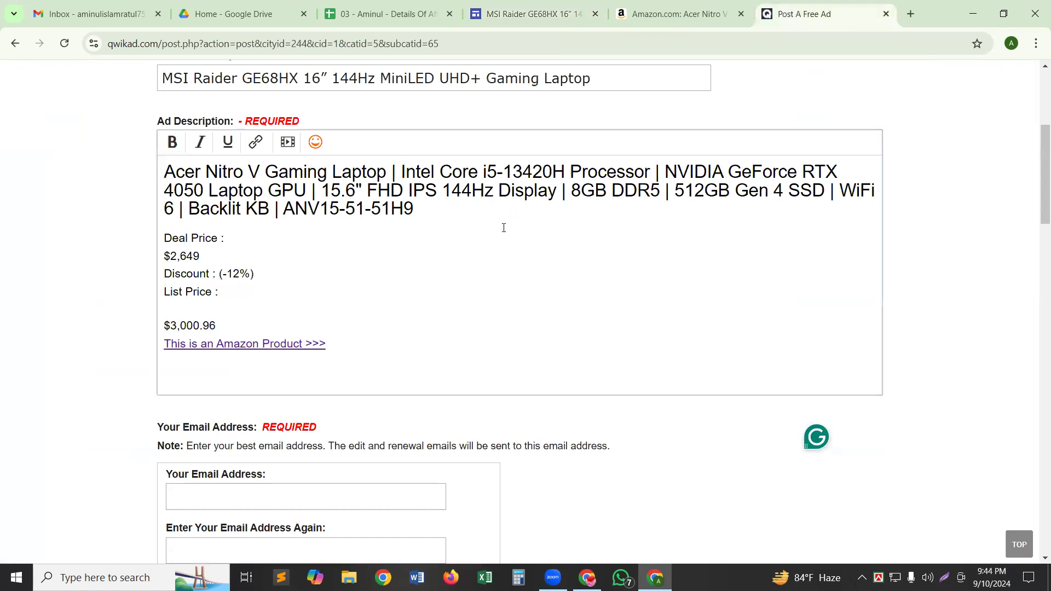
key(ctrl+v)
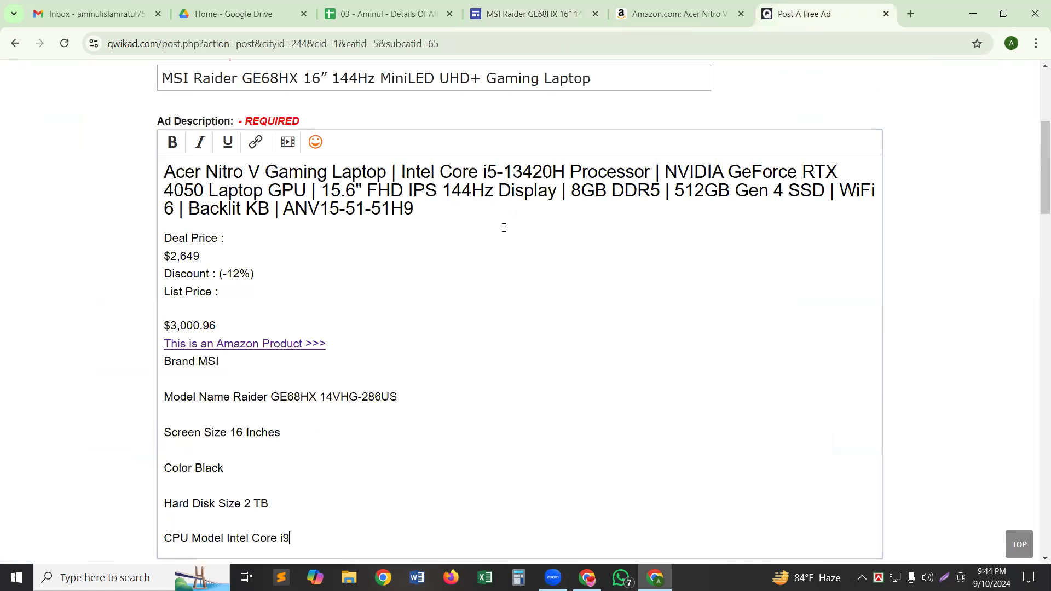
scroll(1037, 311, down, 6)
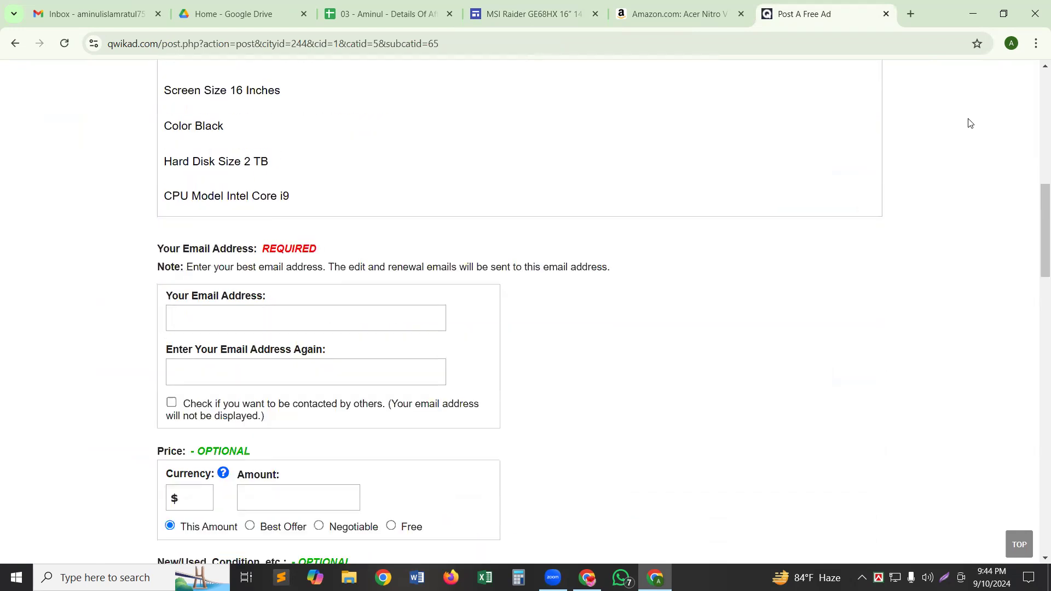
Copy the "Click here for Buy >>>" line from the Google Sites page onto a new line at the end of the ad description
key(Return)
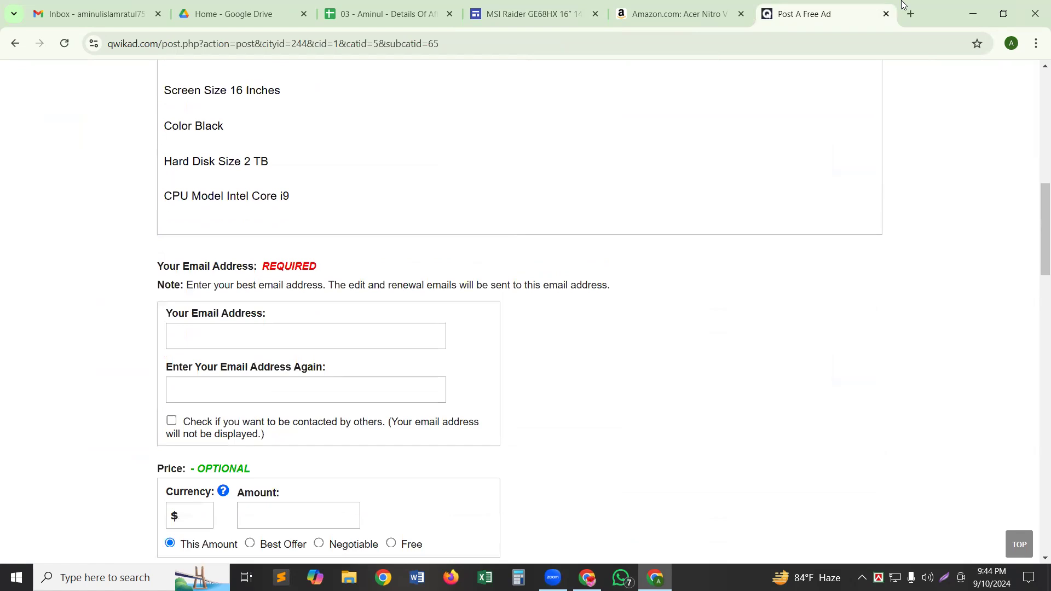
click(605, 12)
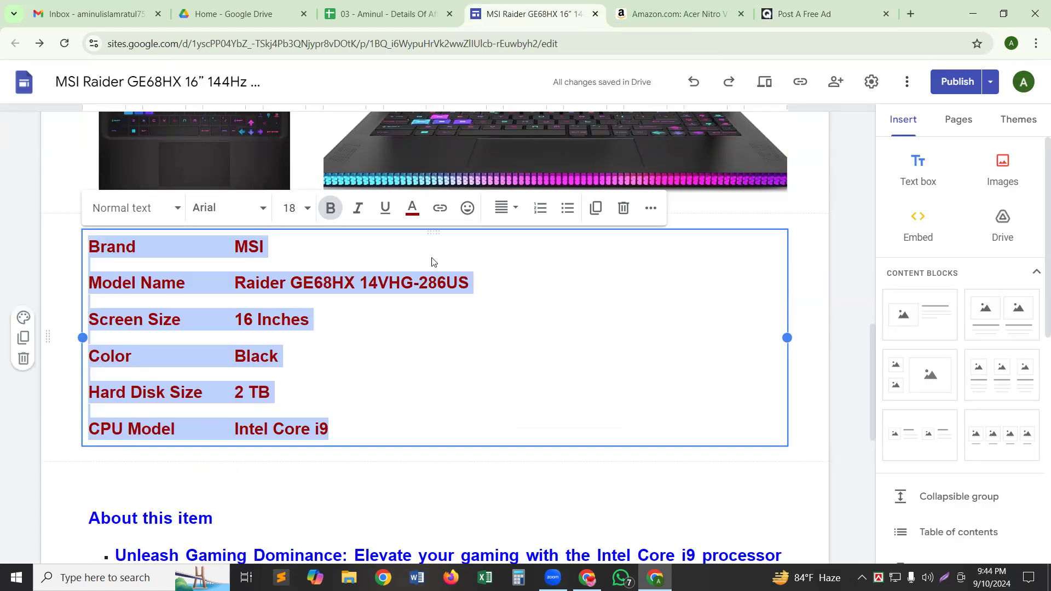
scroll(431, 260, down, 4)
scroll(433, 262, down, 3)
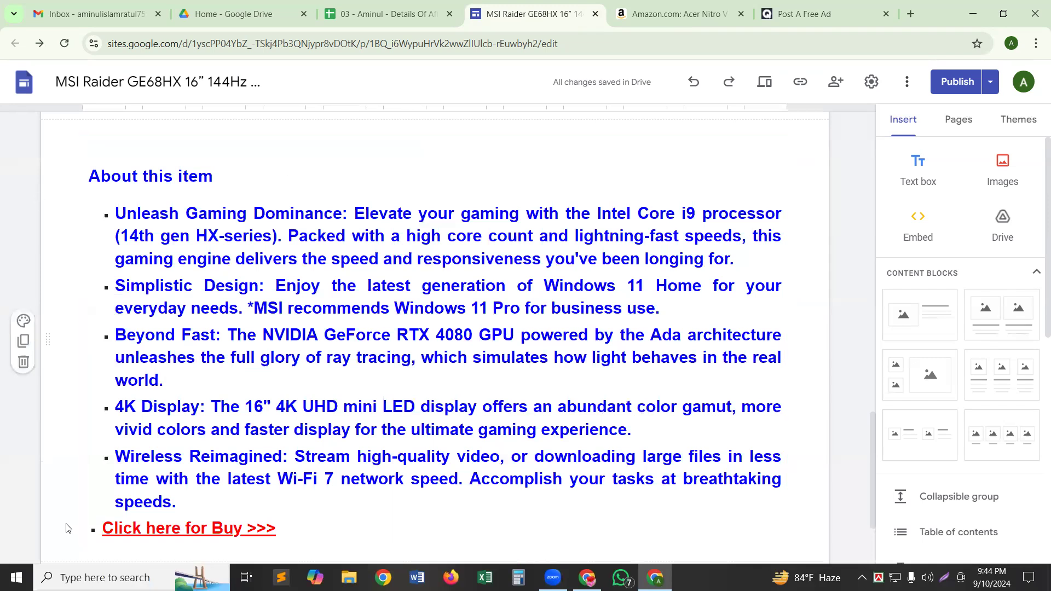
click(206, 531)
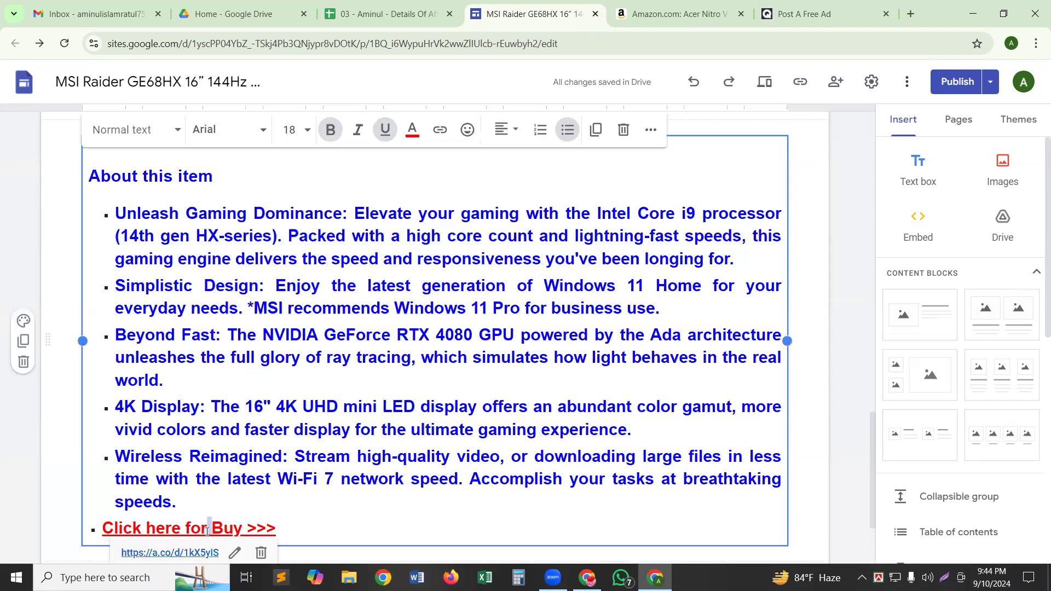
double_click(206, 532)
key(ctrl+c)
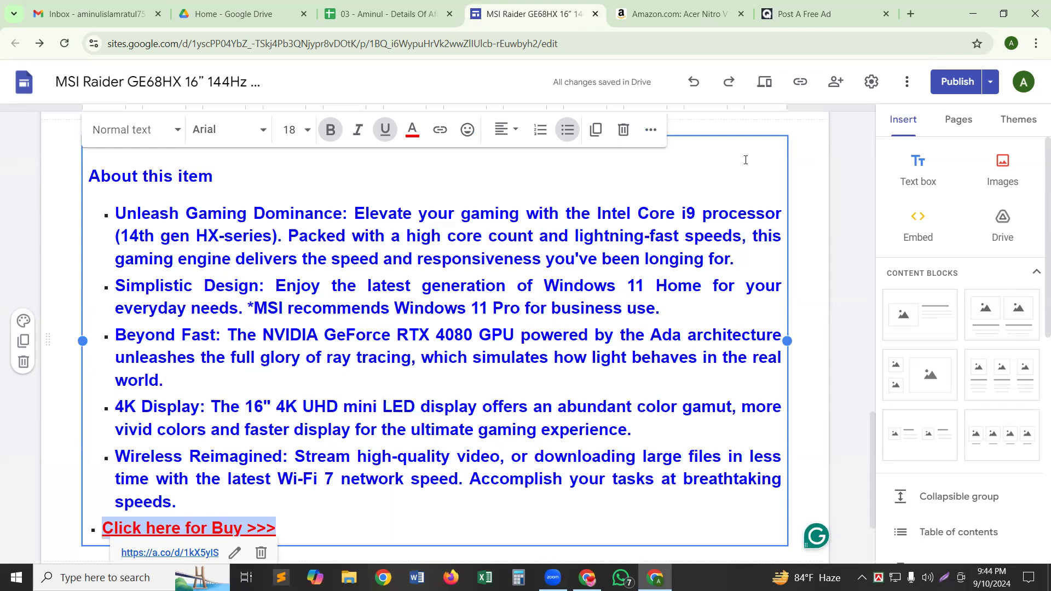
click(840, 8)
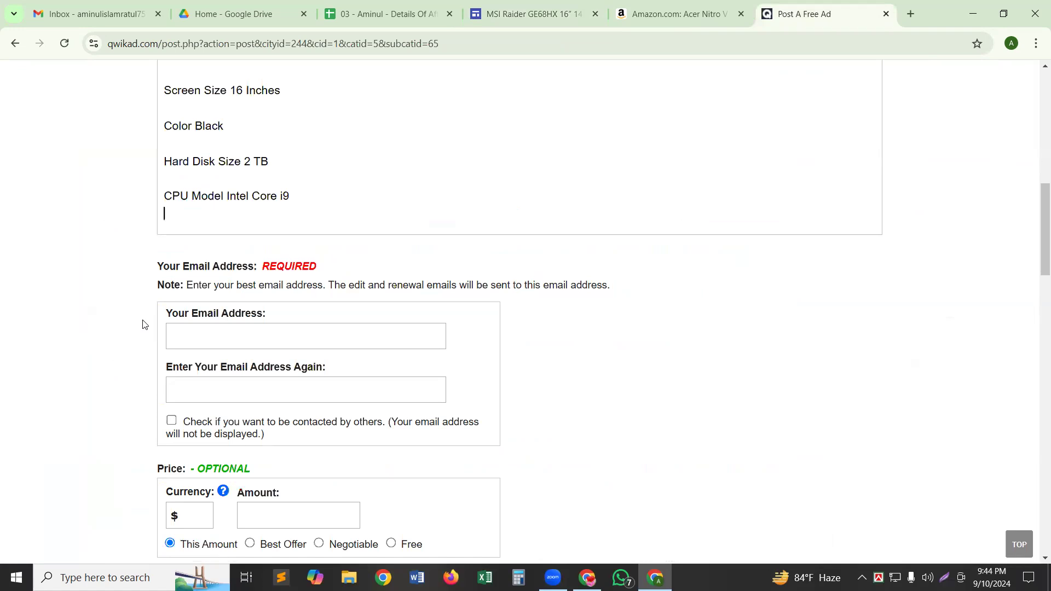
key(ctrl+v)
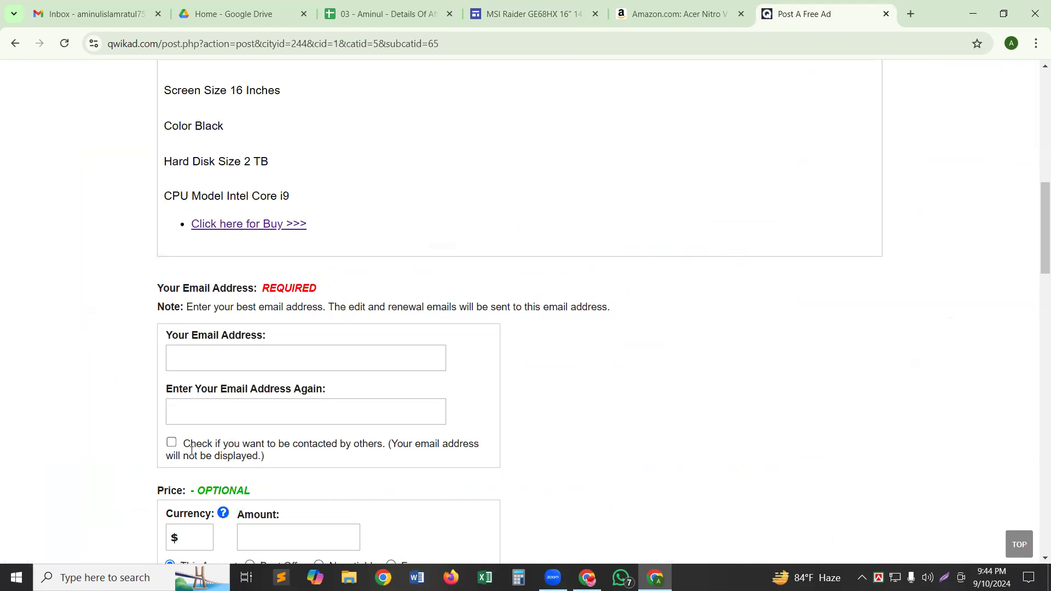
Remove the link from the pasted "Click here for Buy >>>" line and copy the published site link from the Google Sites editor
click(283, 227)
click(277, 247)
click(533, 6)
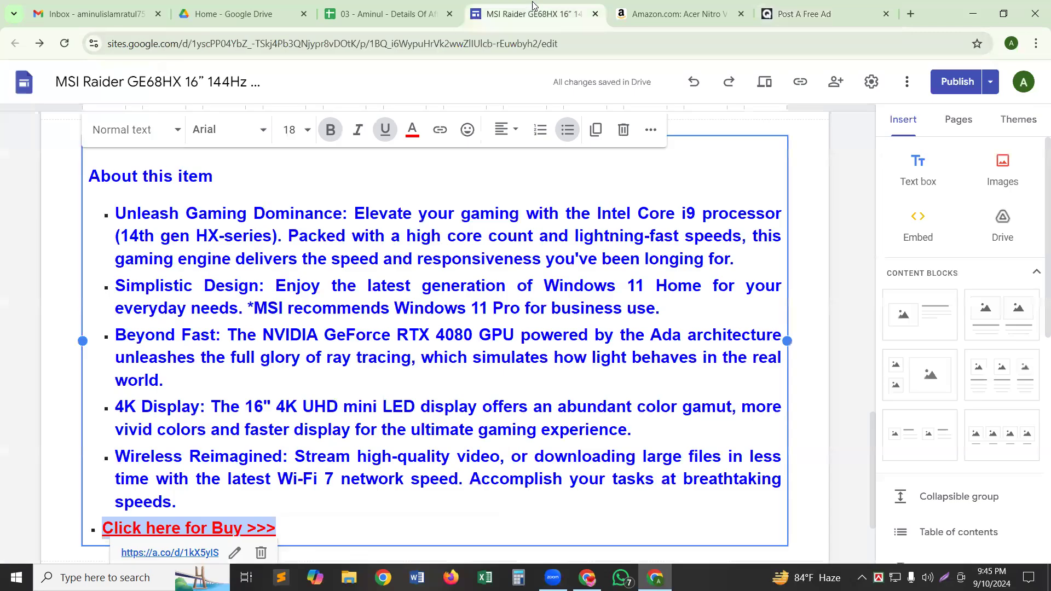
click(798, 82)
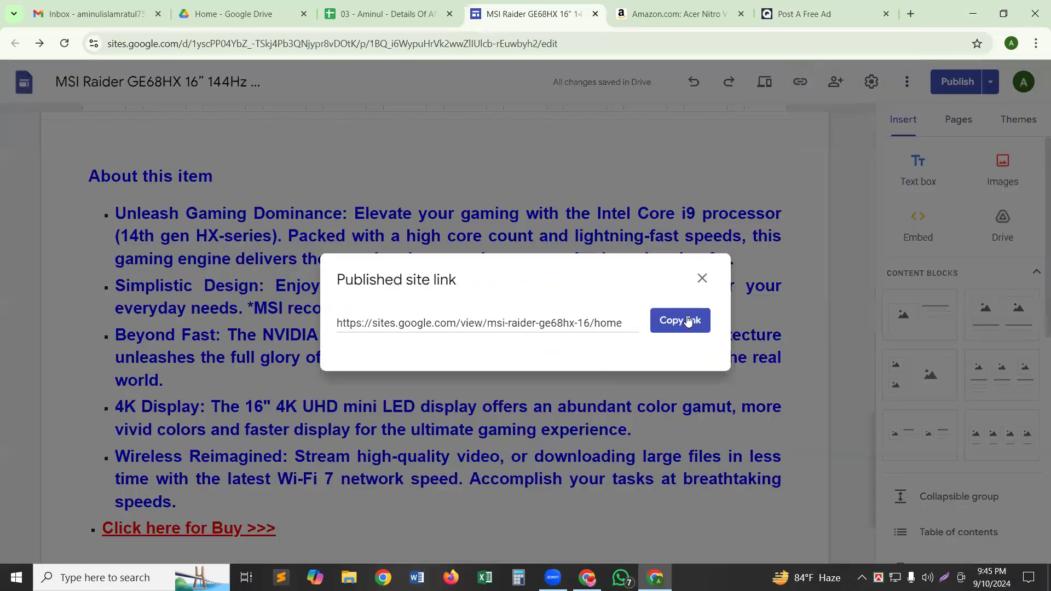
click(688, 320)
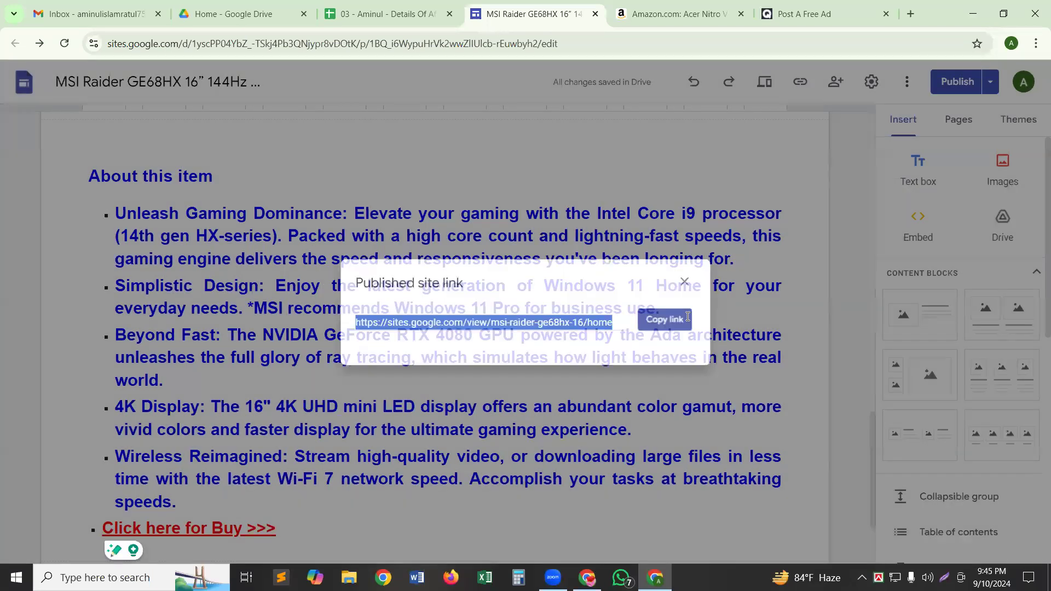
click(833, 8)
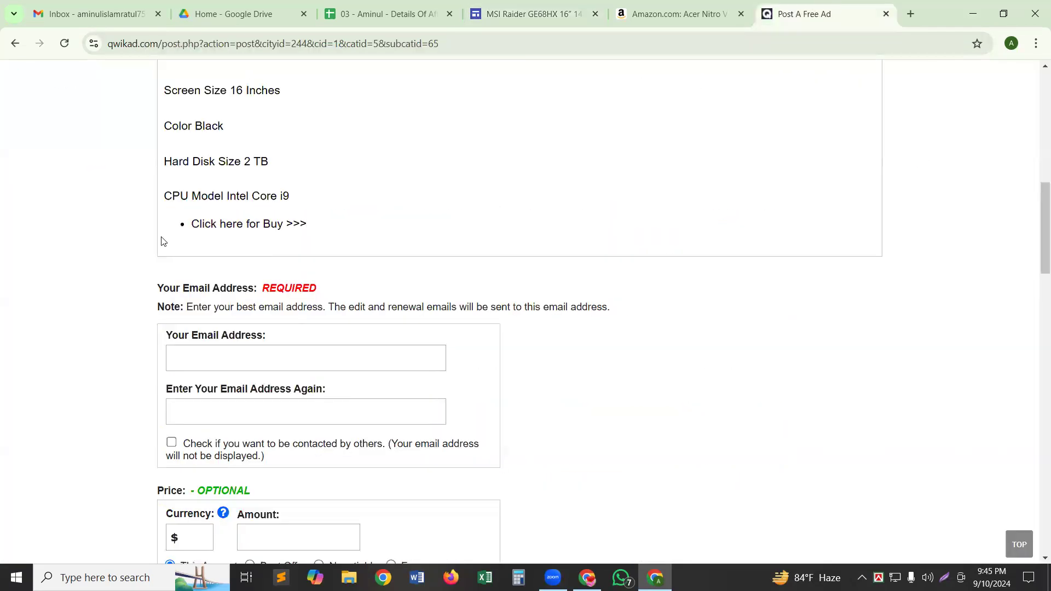
triple_click(240, 223)
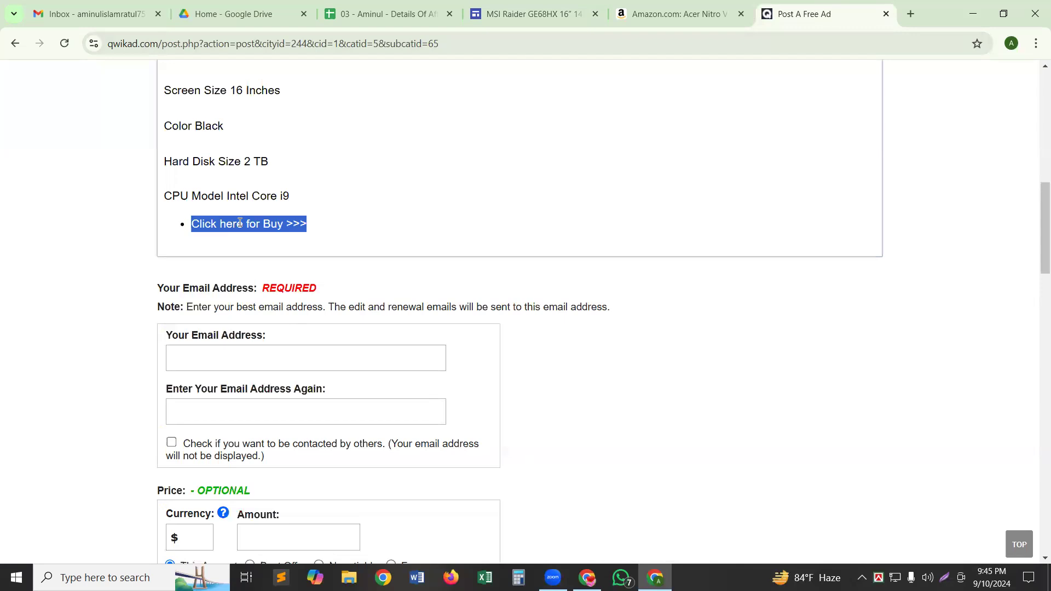
scroll(659, 201, up, 6)
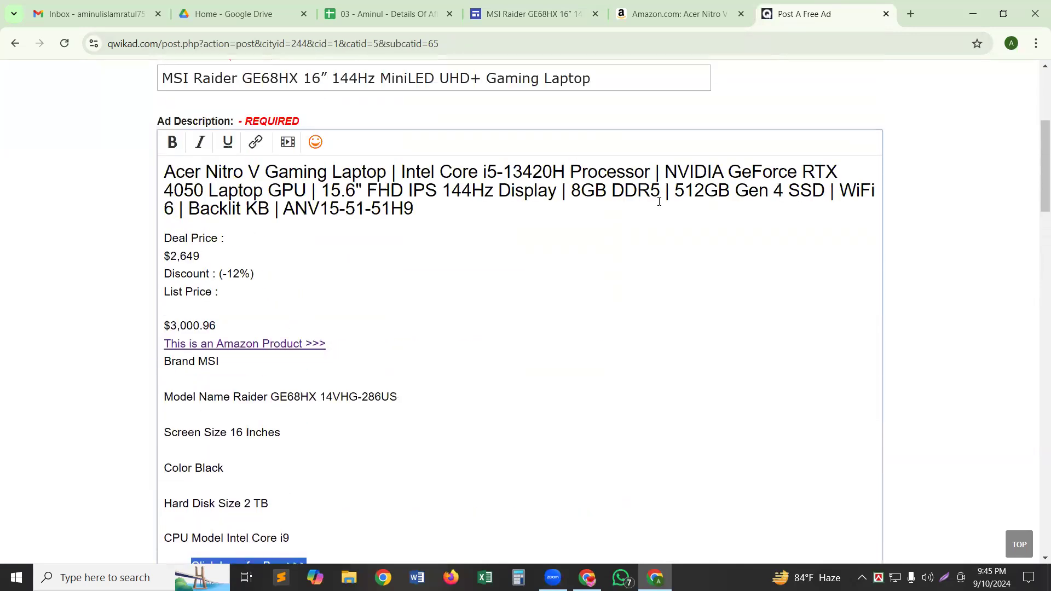
scroll(644, 238, down, 1)
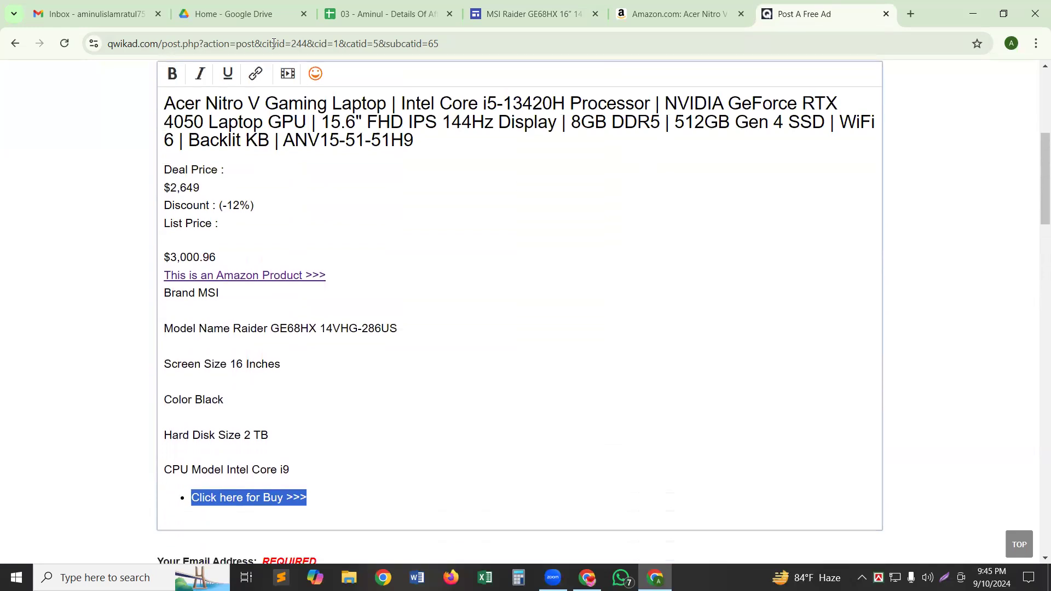
click(255, 75)
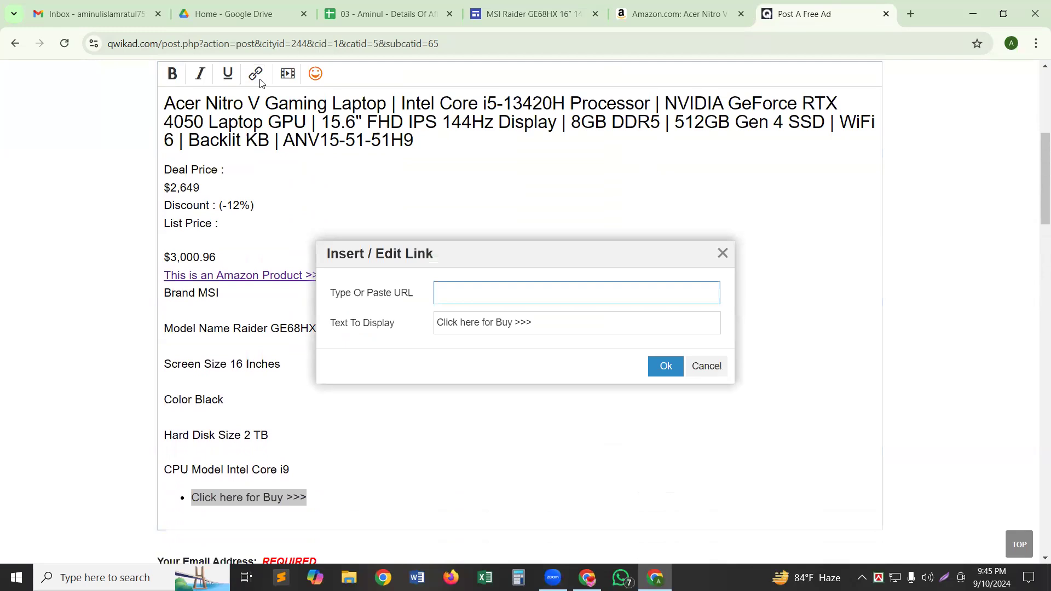
key(ctrl+v)
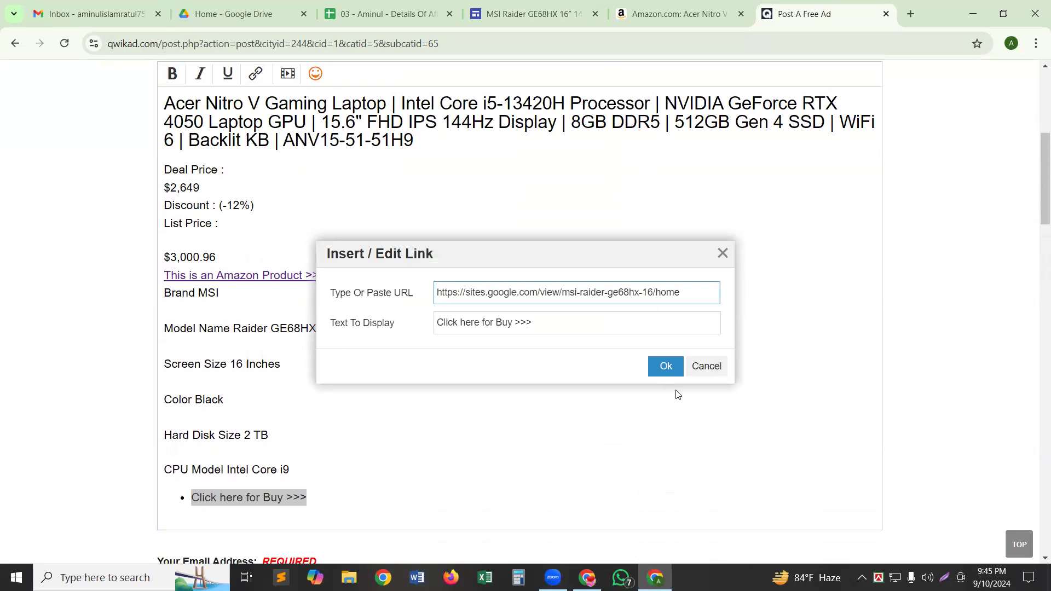
click(665, 367)
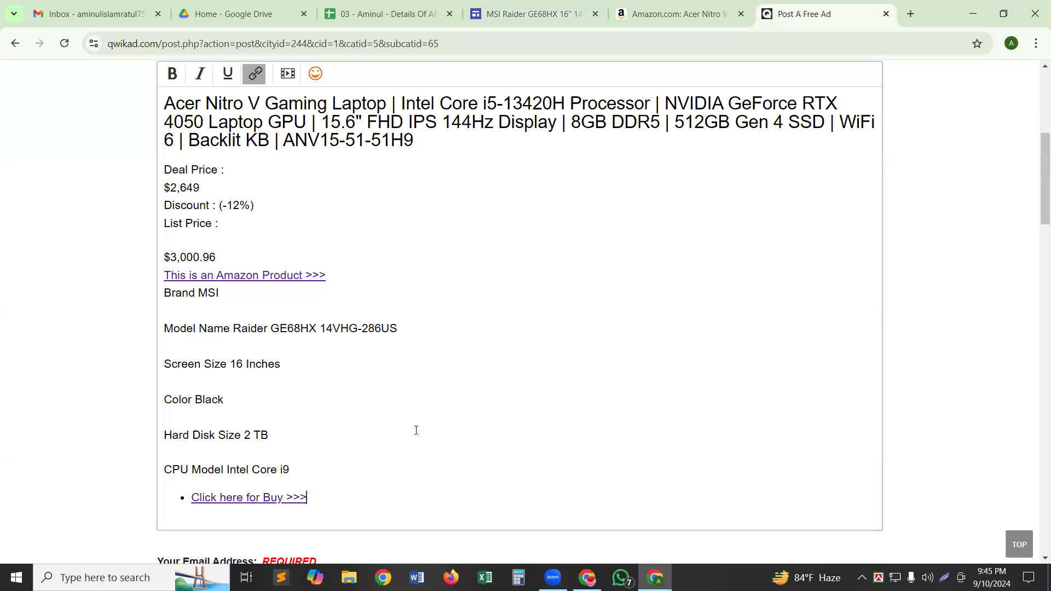
Copy the signed-in Google account's email address from the account details on a new browser tab
scroll(417, 430, down, 1)
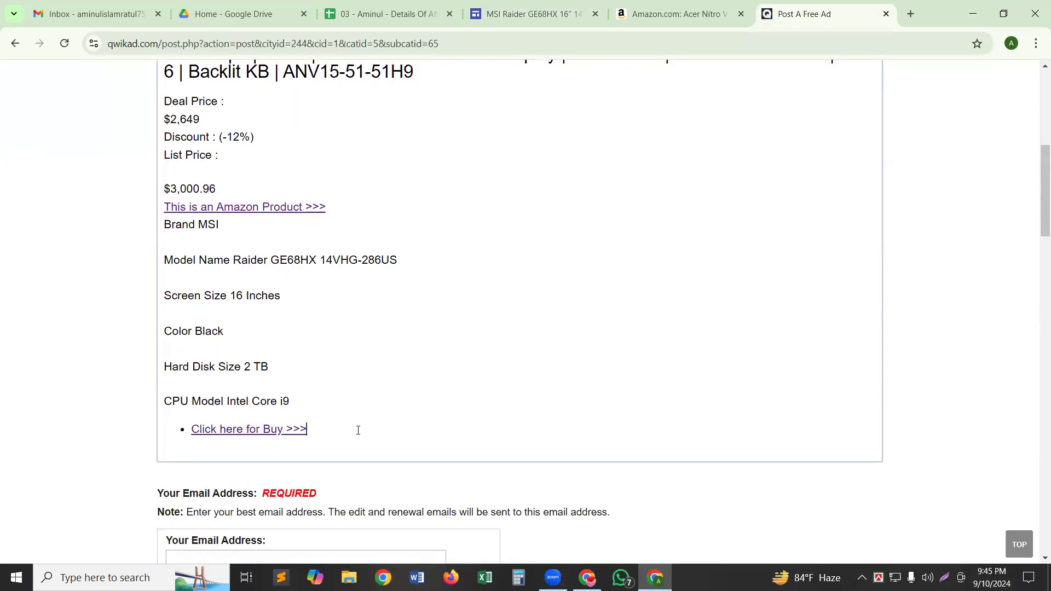
scroll(358, 421, down, 2)
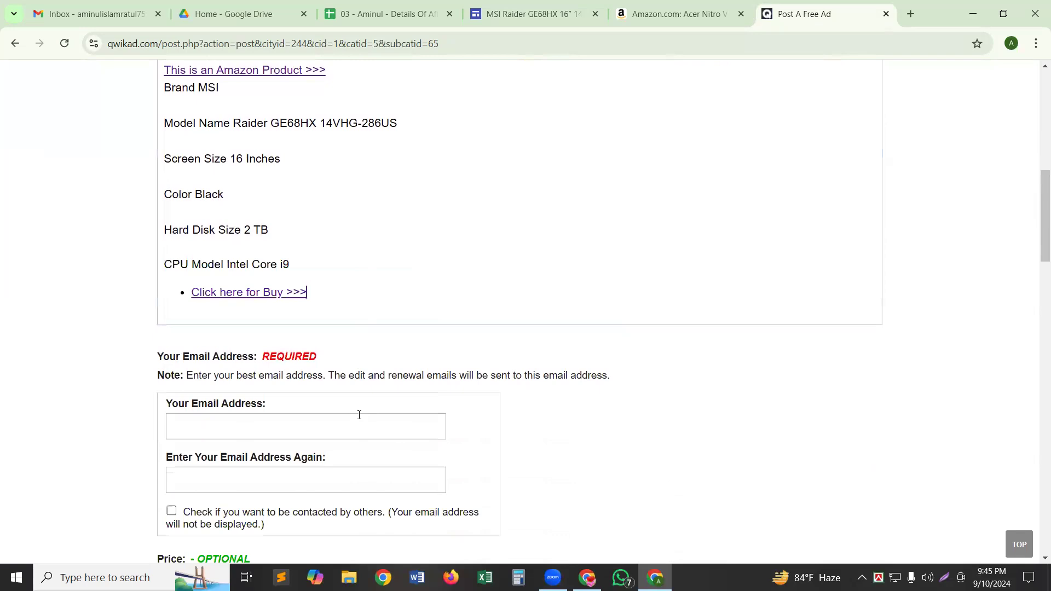
click(282, 423)
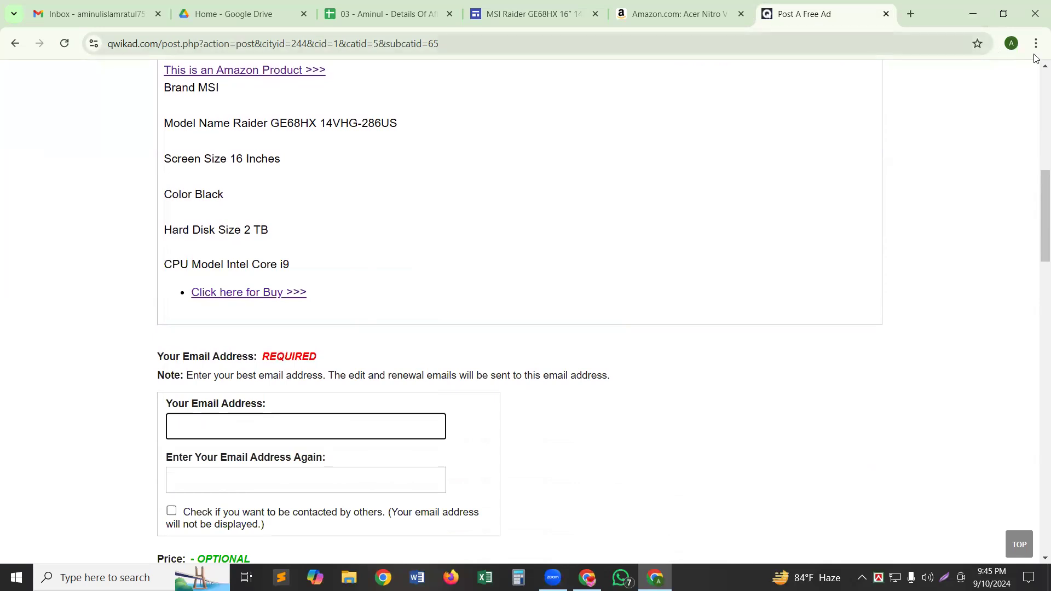
click(1008, 44)
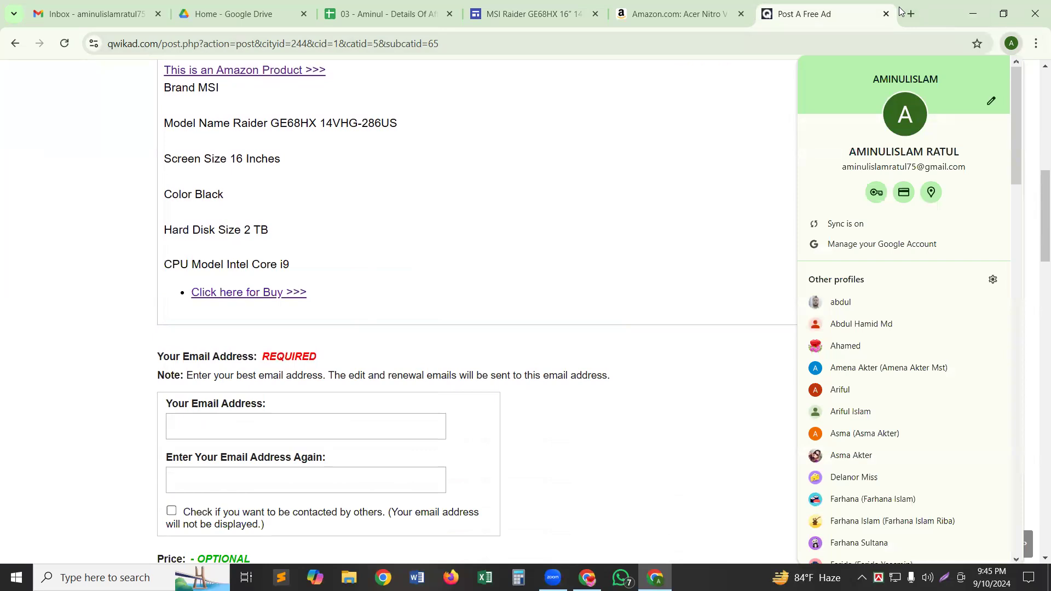
click(917, 14)
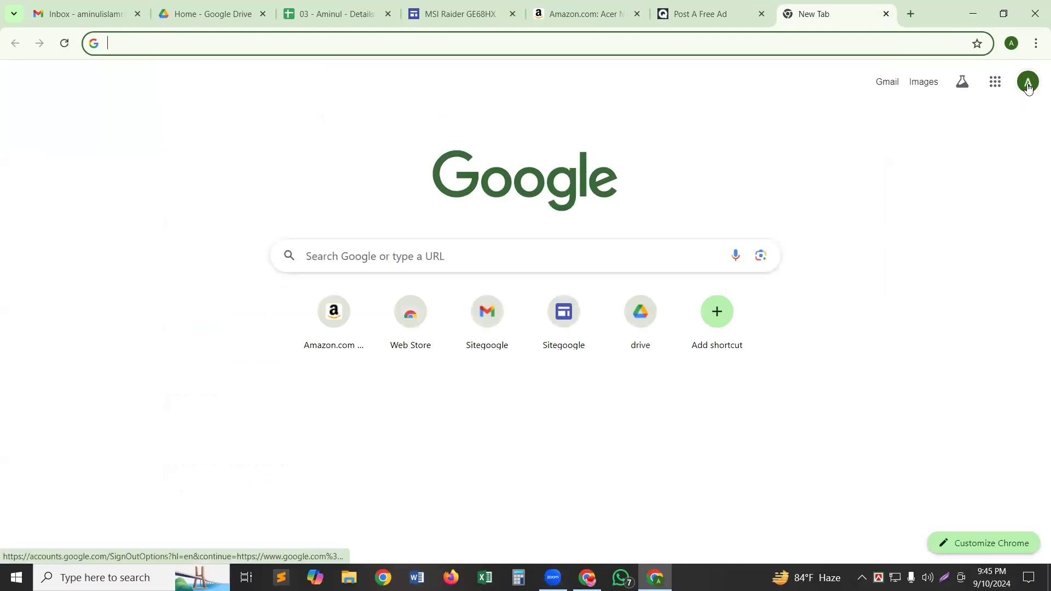
click(1000, 85)
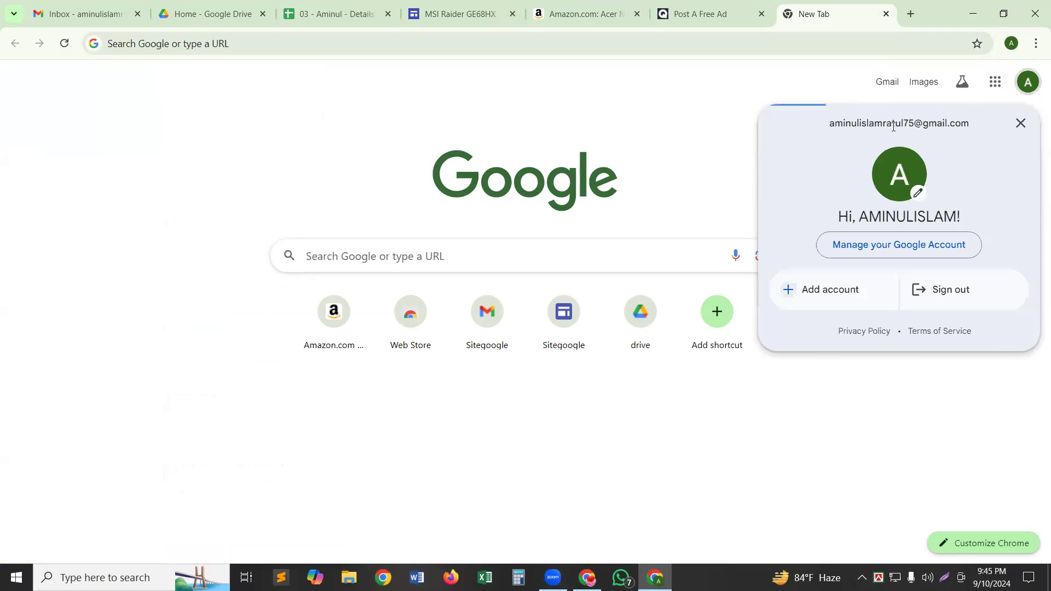
double_click(893, 126)
triple_click(893, 127)
key(ctrl+c)
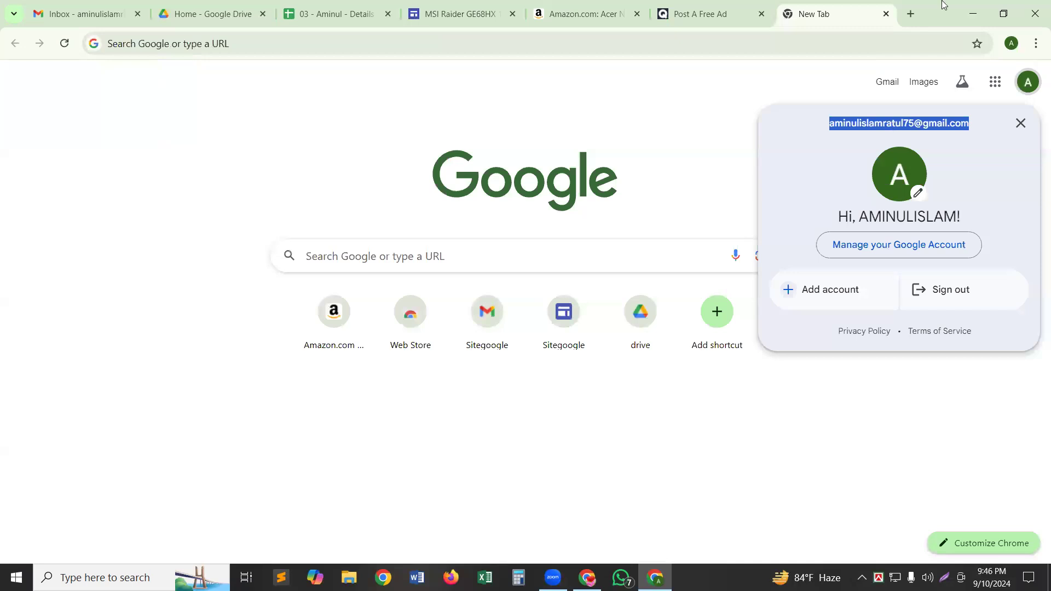
Return to the ad form and paste the account's email address as Your Email Address
click(721, 15)
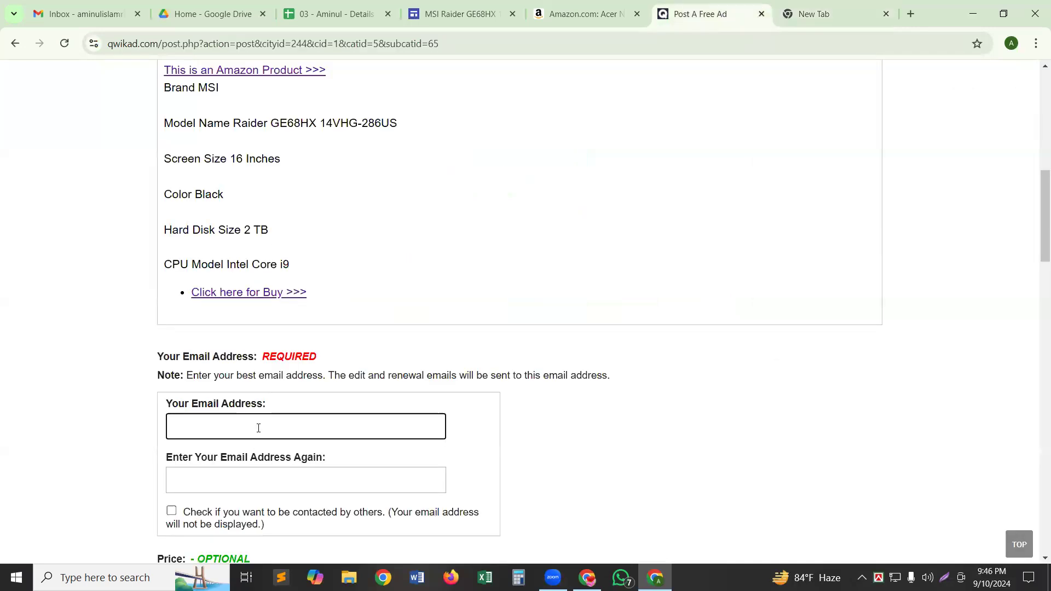
key(ctrl+v)
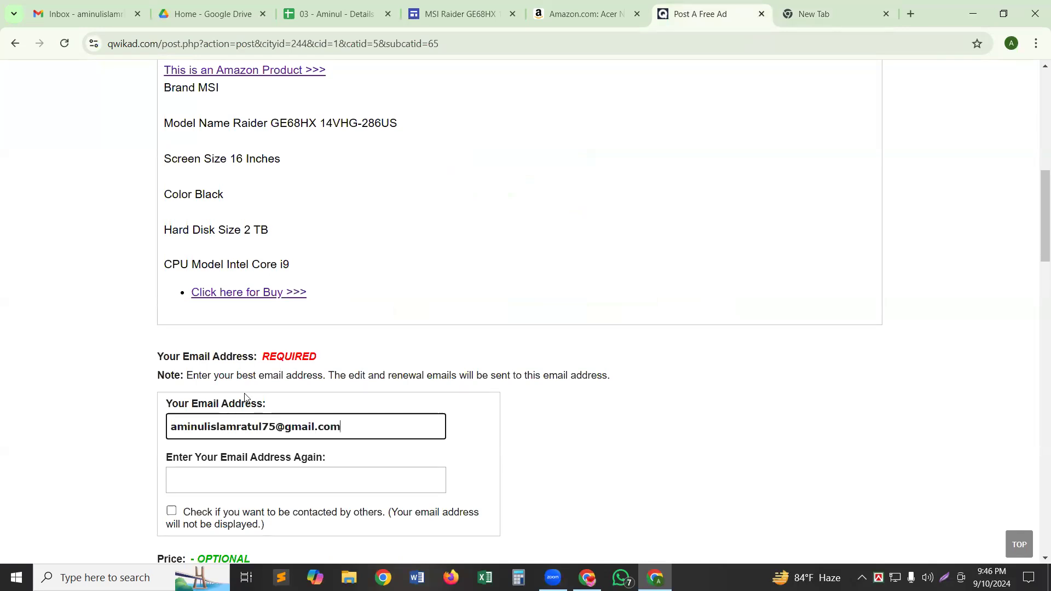
scroll(245, 398, down, 2)
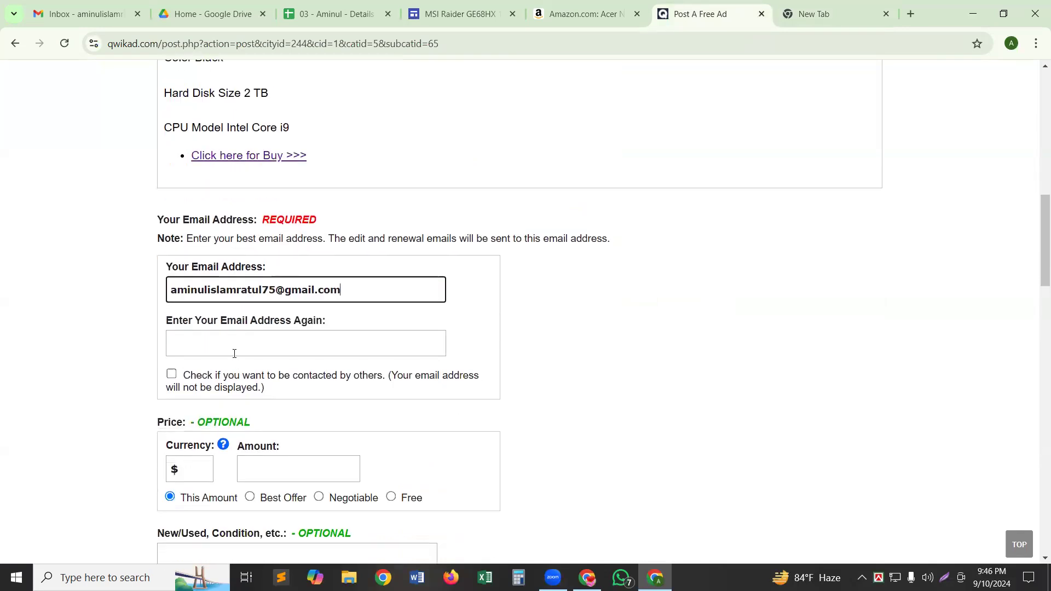
Confirm the contact email by pasting the same address into Enter Your Email Address Again
click(234, 354)
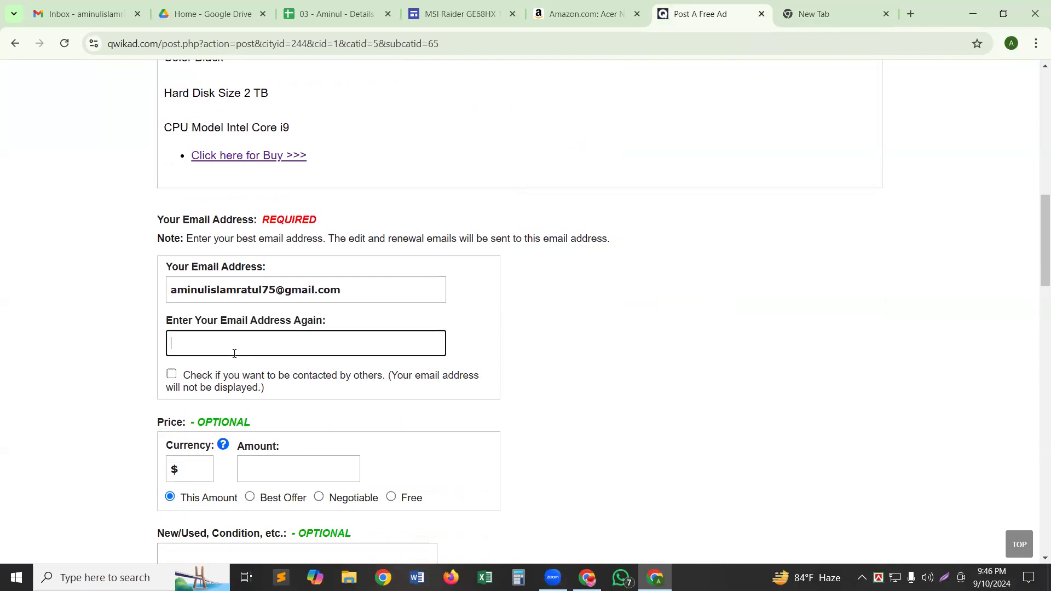
key(ctrl+v)
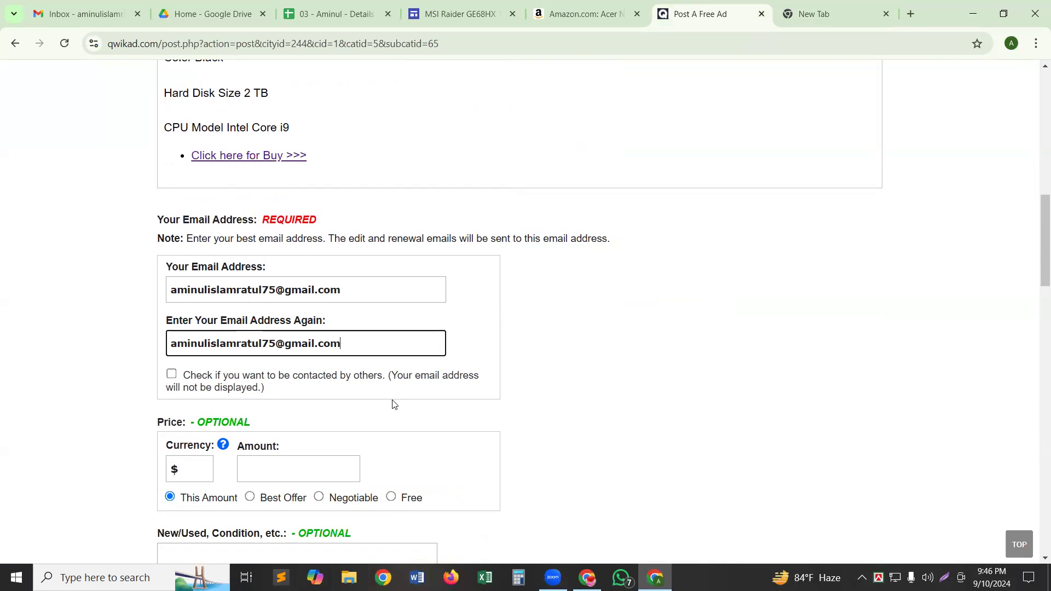
scroll(393, 404, down, 1)
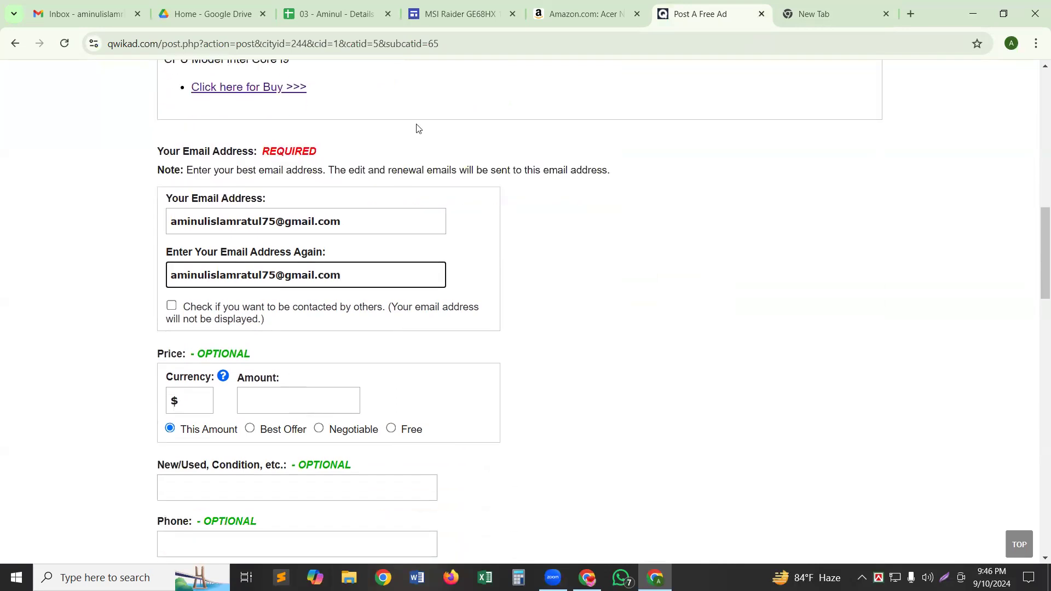
Copy the deal price $2,649 from the laptop page in the Google Sites editor
click(459, 14)
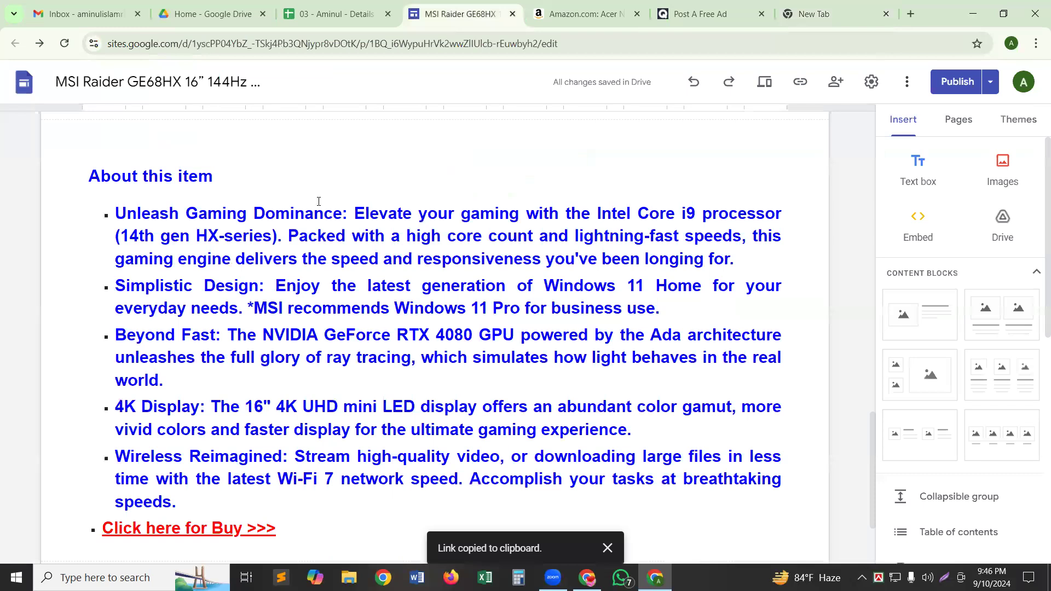
scroll(319, 202, up, 15)
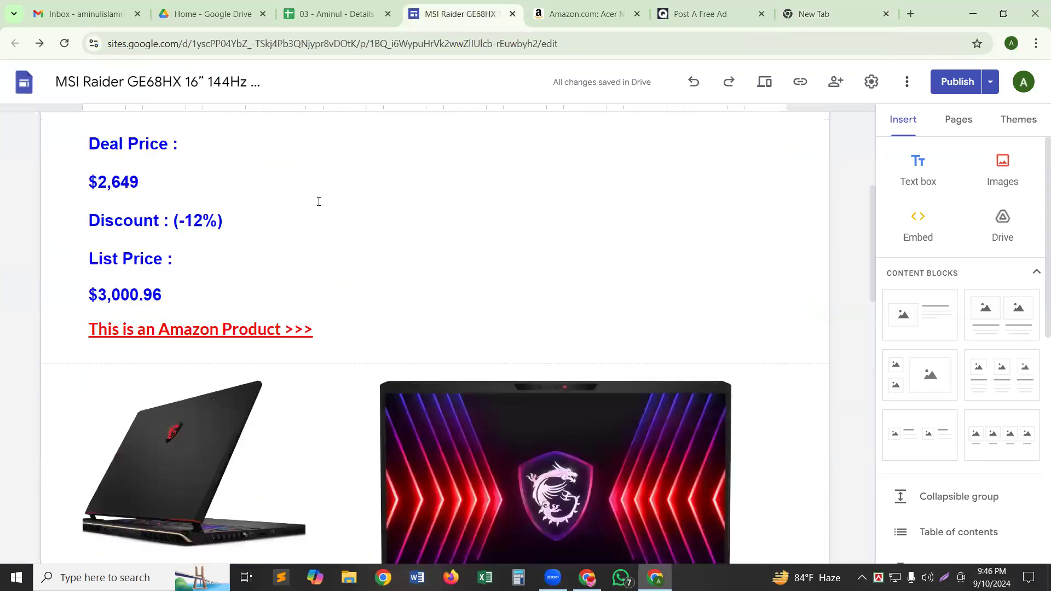
scroll(265, 218, down, 2)
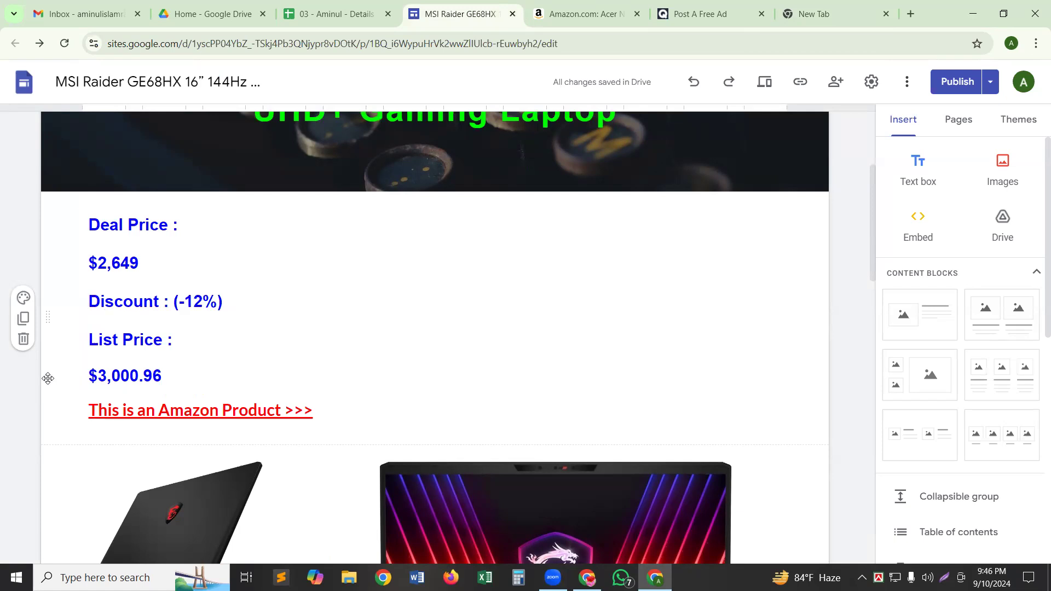
triple_click(126, 261)
key(ctrl+c)
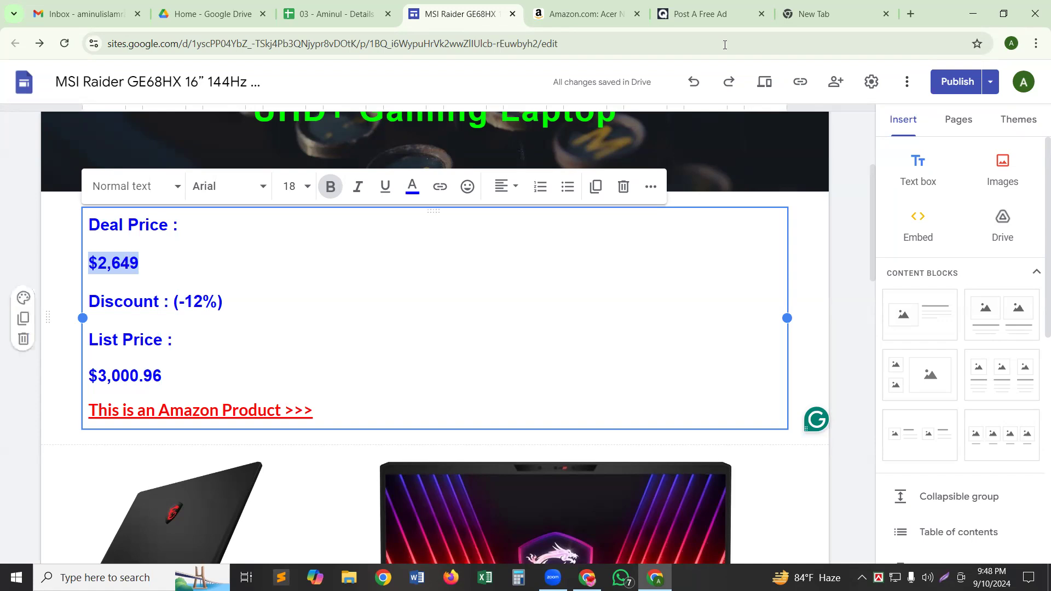
Return to the ad form and enter 2,649 as the price amount, without the dollar sign
click(728, 15)
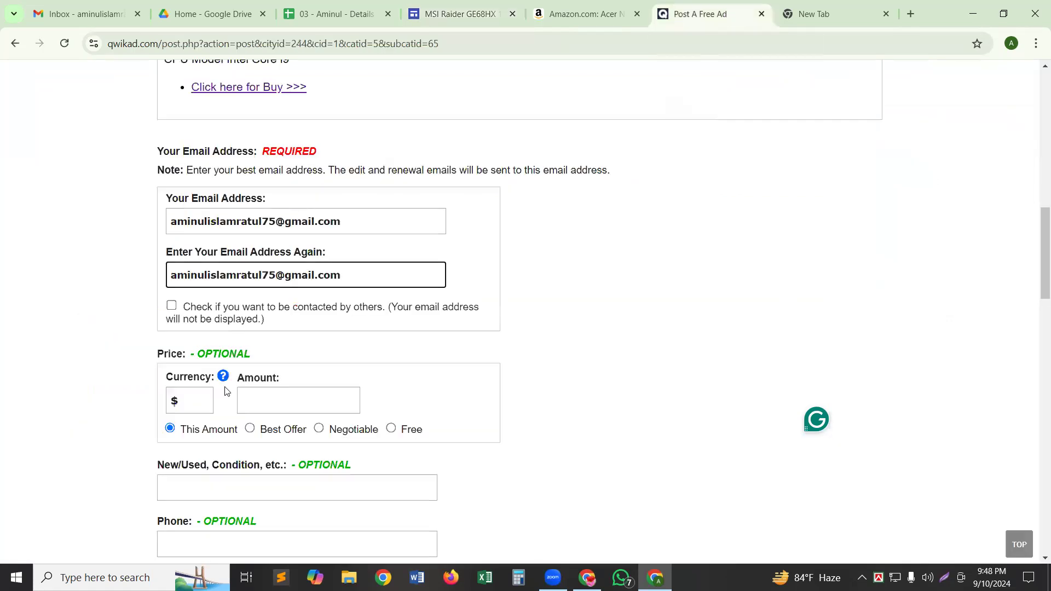
click(262, 399)
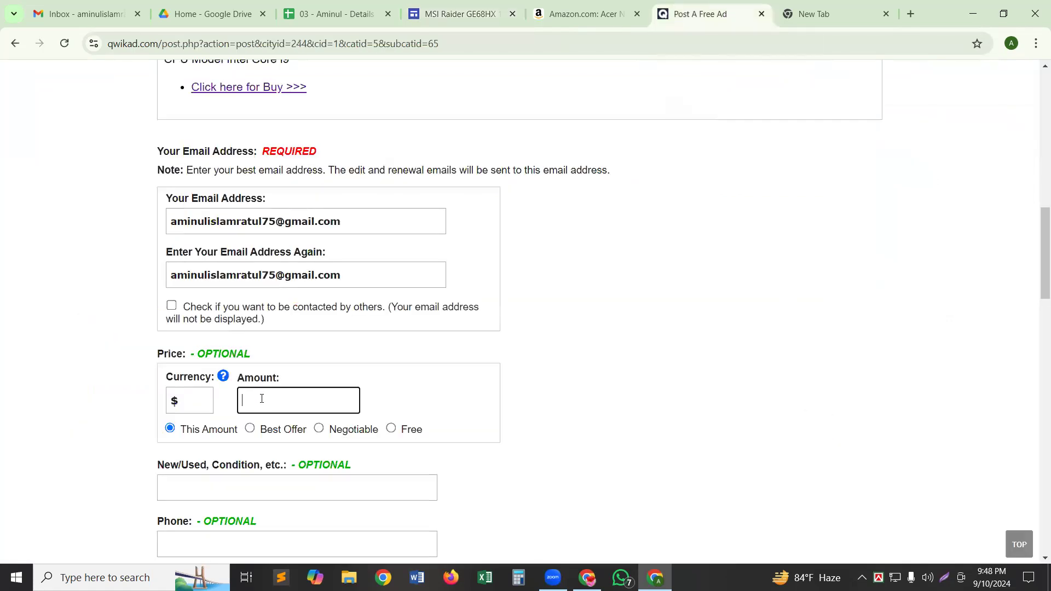
key(ctrl+v)
key(Home)
key(Delete)
Review the ad form from the location and title down to the image upload section
scroll(316, 396, down, 2)
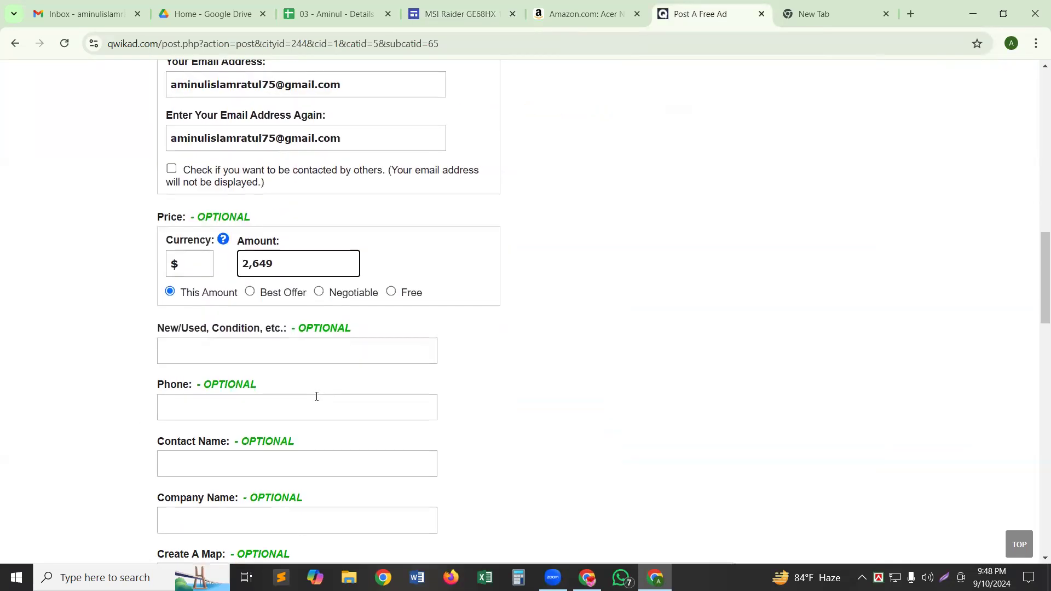
scroll(317, 396, down, 4)
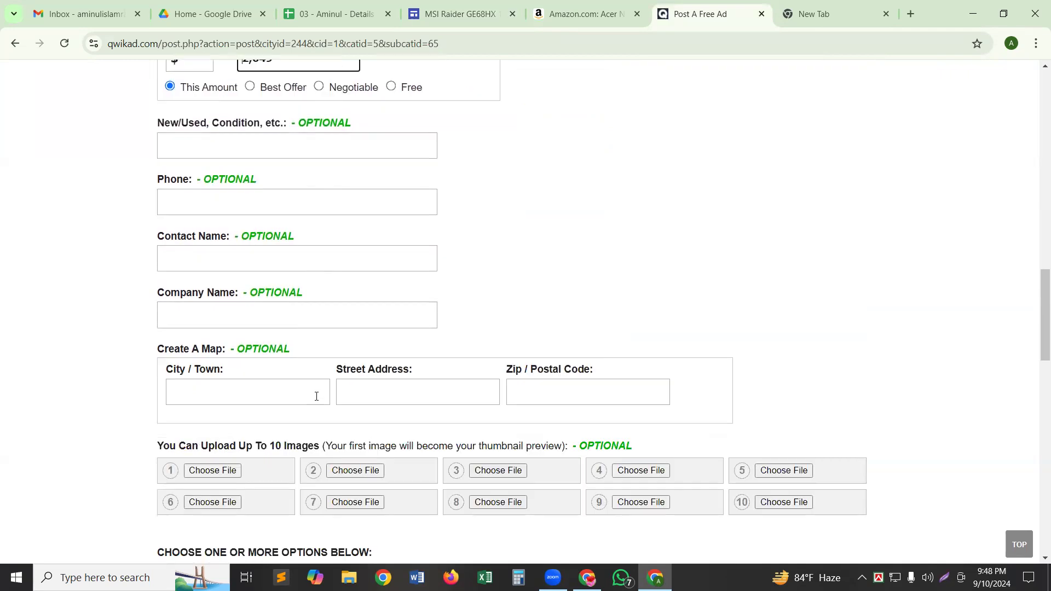
scroll(317, 396, up, 7)
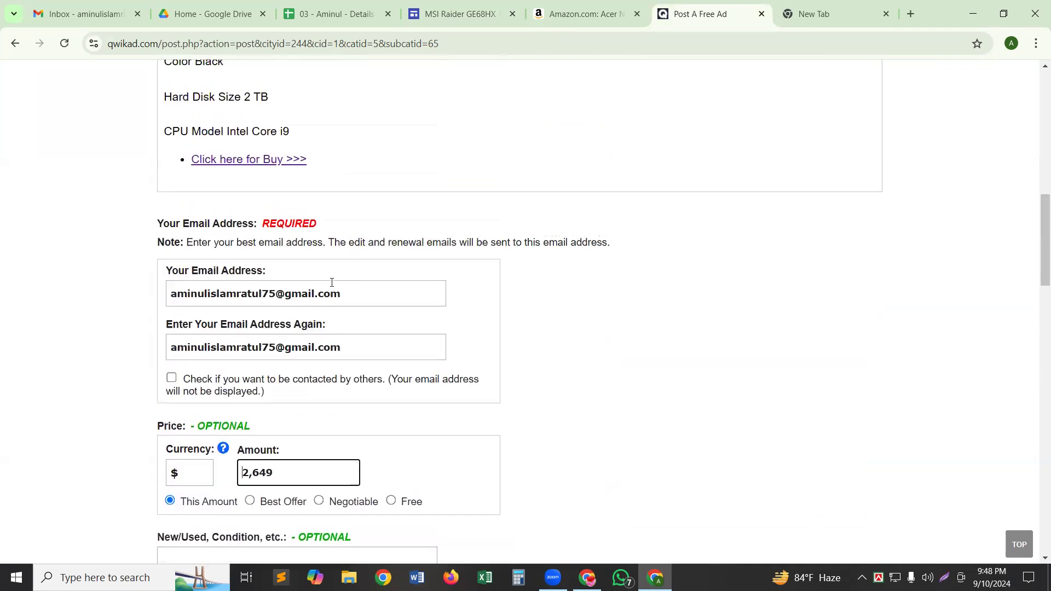
scroll(331, 283, up, 8)
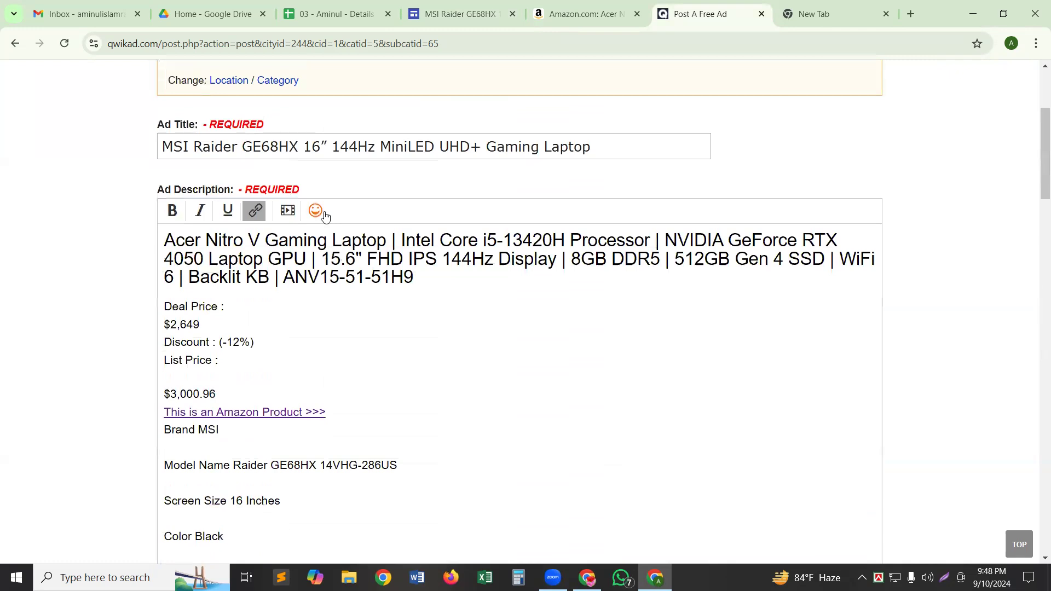
scroll(320, 214, up, 2)
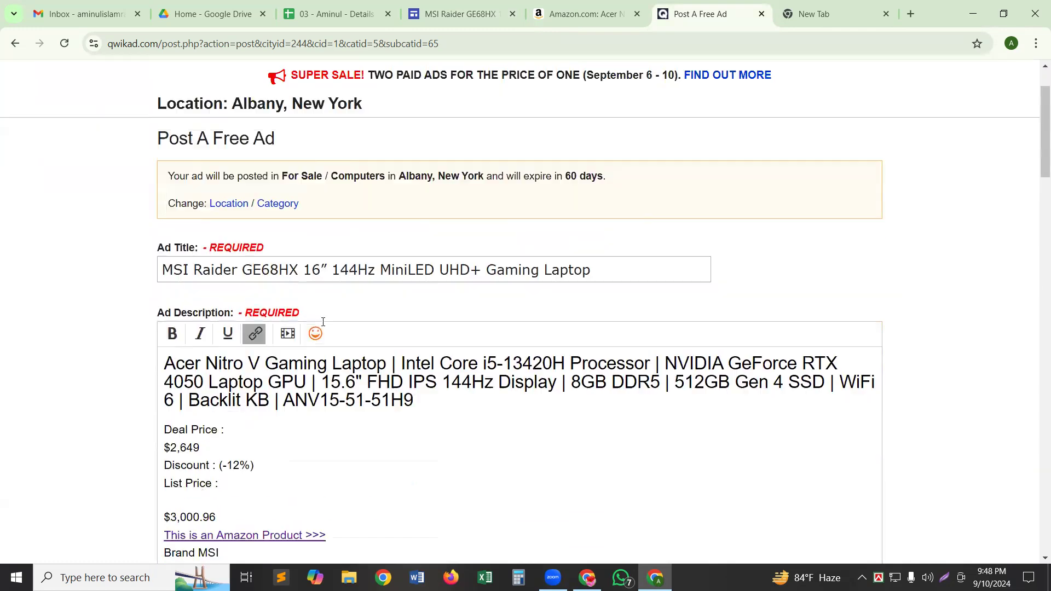
scroll(323, 322, down, 15)
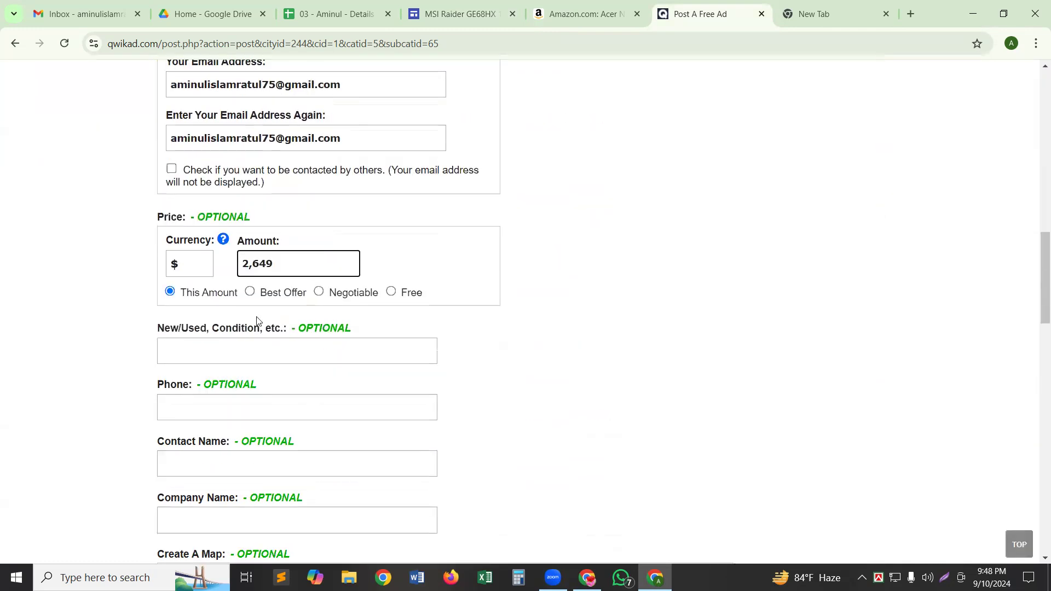
scroll(196, 414, down, 6)
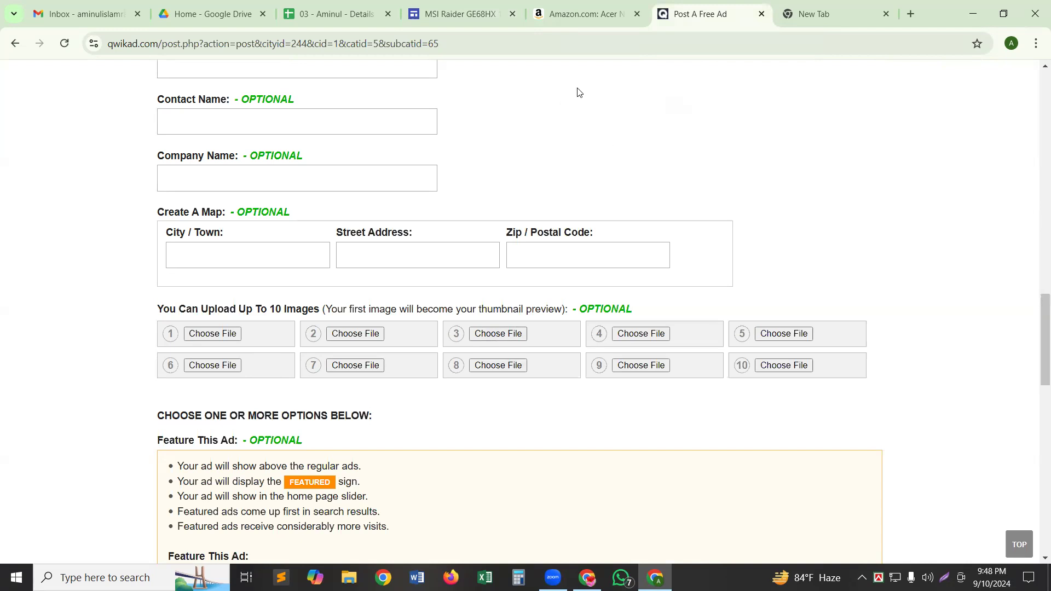
Save the front-view Acer Nitro V image from the Amazon product gallery to the Desktop as 71F-Wcriq4L._AC_SL1500_.jpg
click(566, 13)
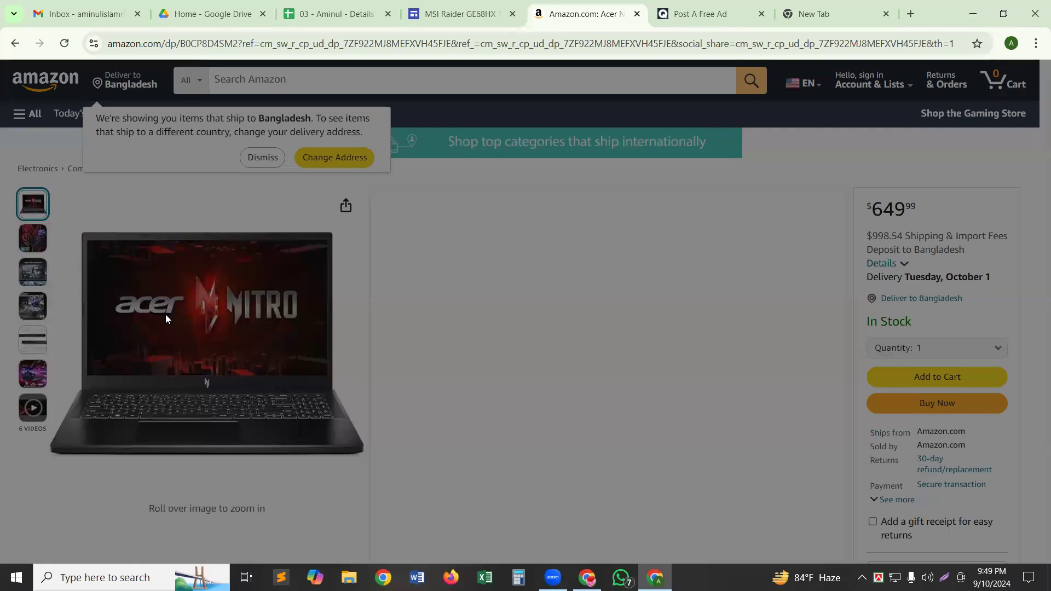
mouse_move(165, 323)
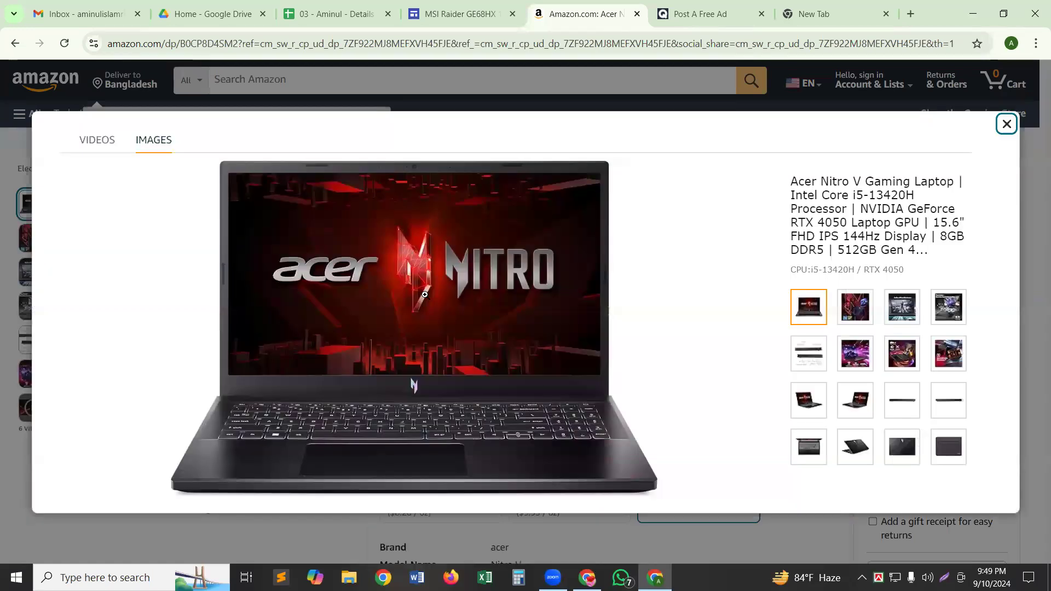
right_click(425, 294)
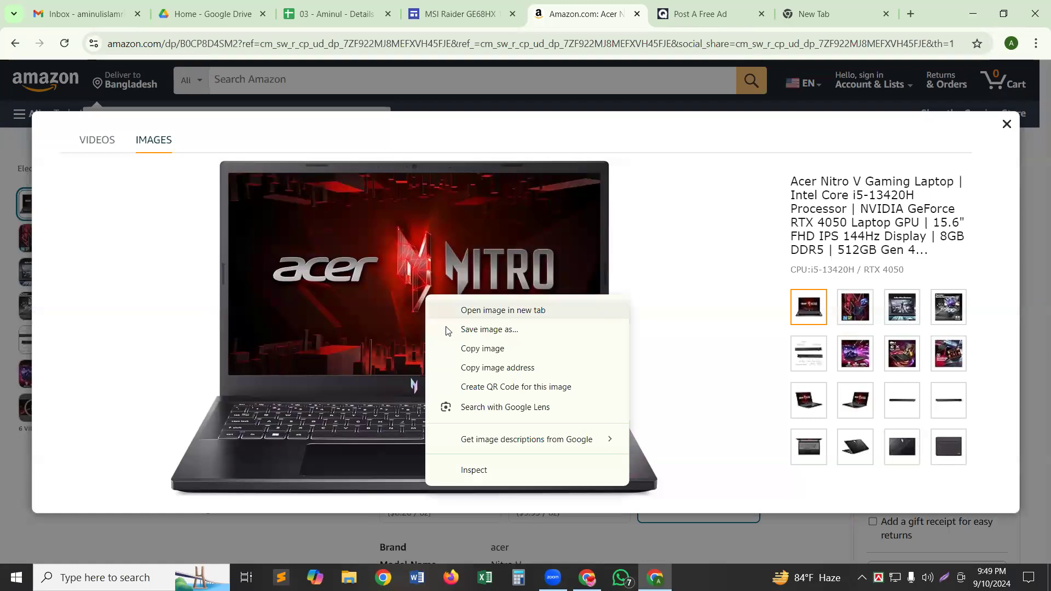
click(491, 329)
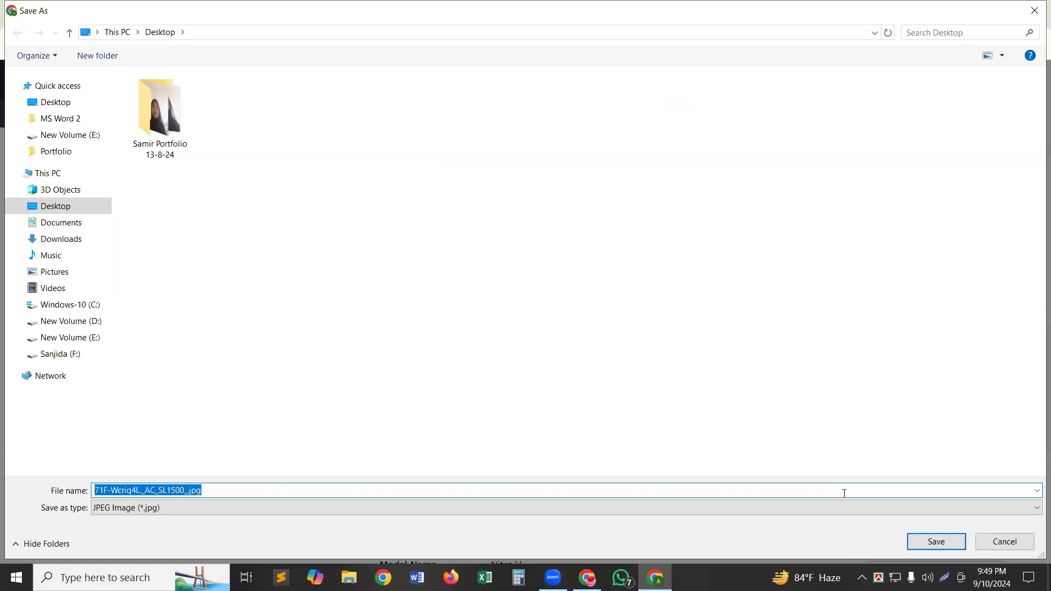
click(946, 544)
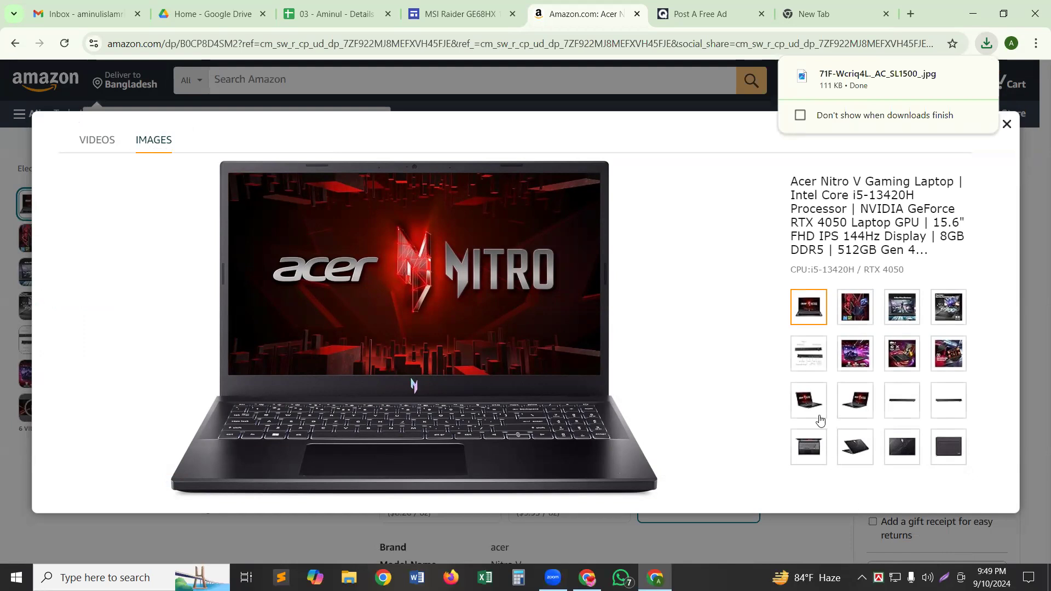
Save the angled open-lid view of the Acer laptop from the gallery to the Desktop under its suggested file name
click(801, 410)
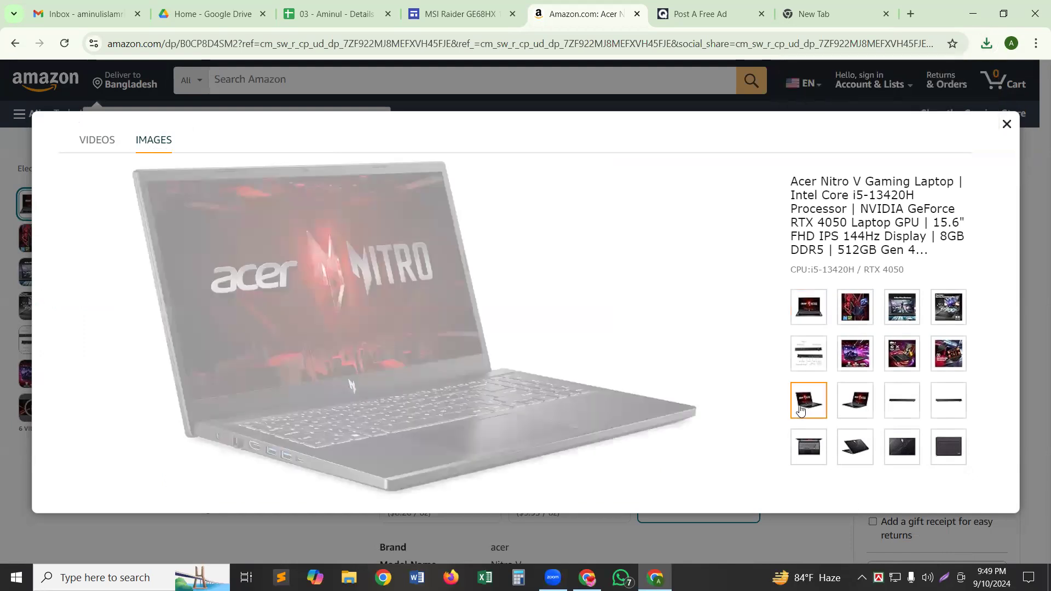
right_click(377, 282)
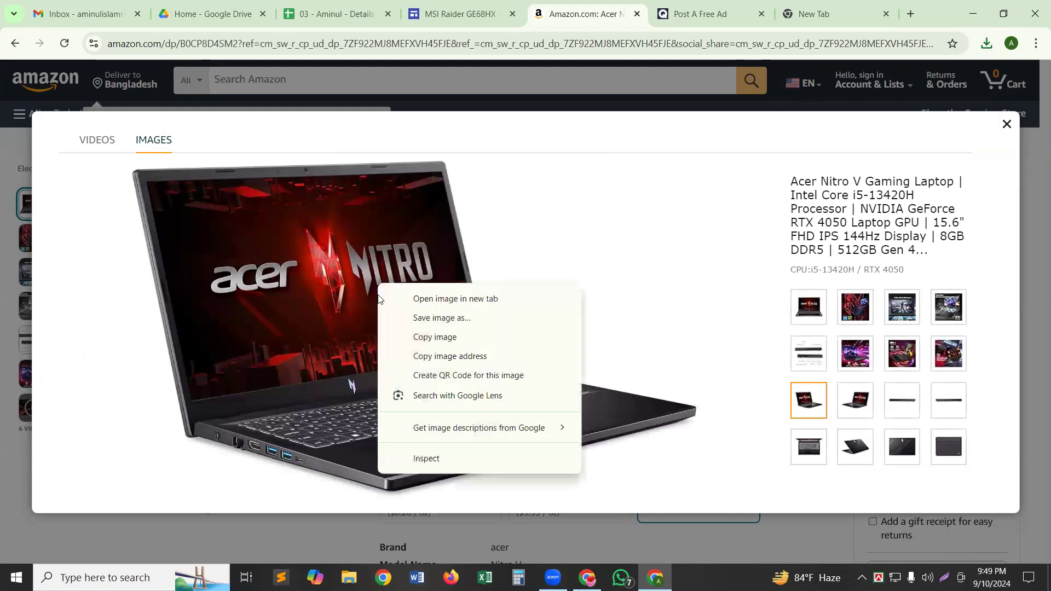
click(440, 317)
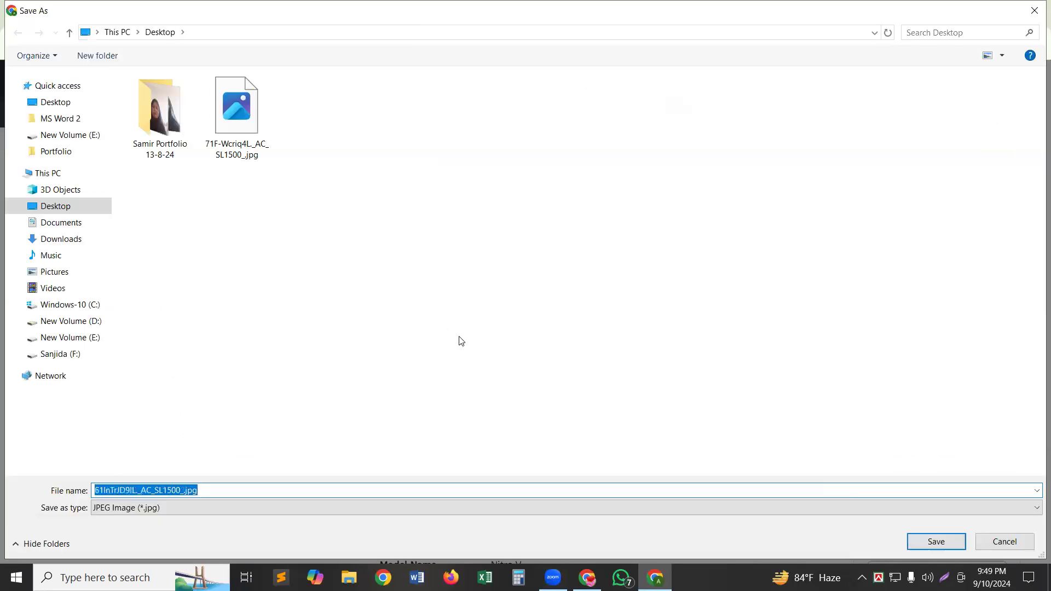
click(932, 546)
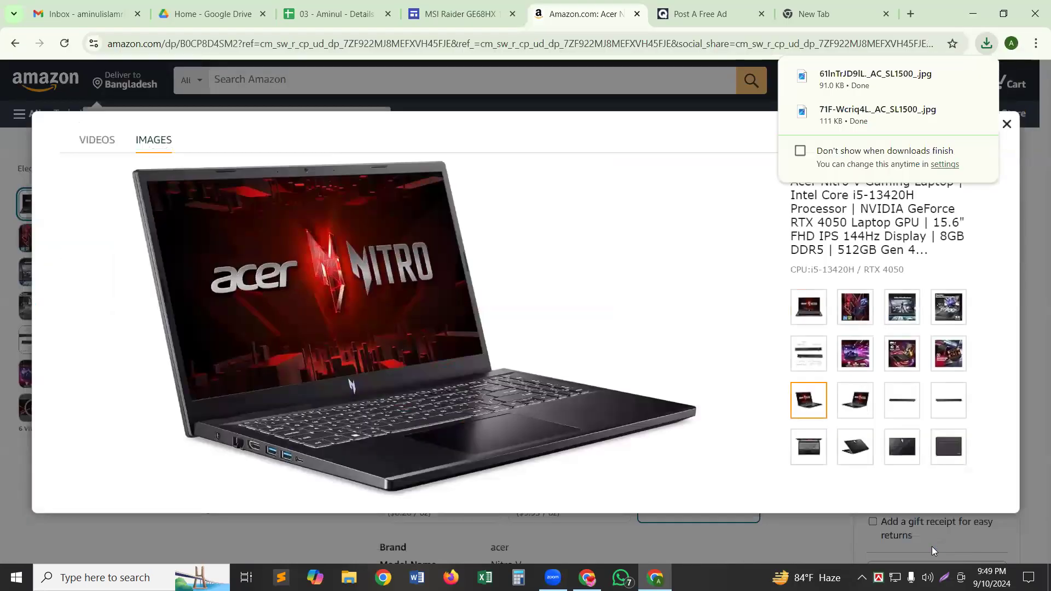
Save the laptop's rear-view image to the Desktop over 71F-Wcriq4L._AC_SL1500_.jpg and close the Amazon image gallery
click(867, 445)
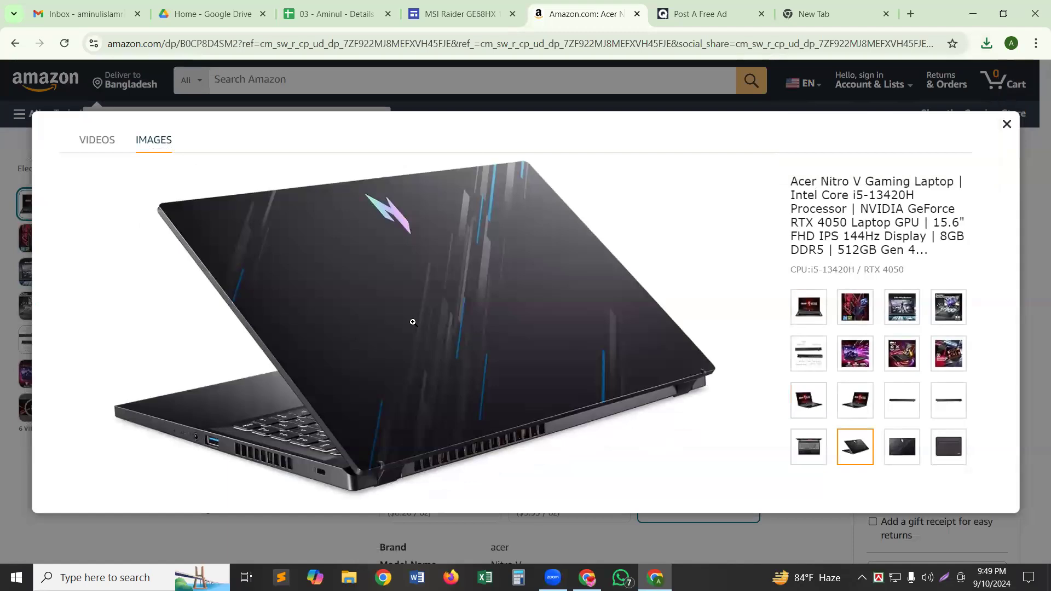
right_click(413, 323)
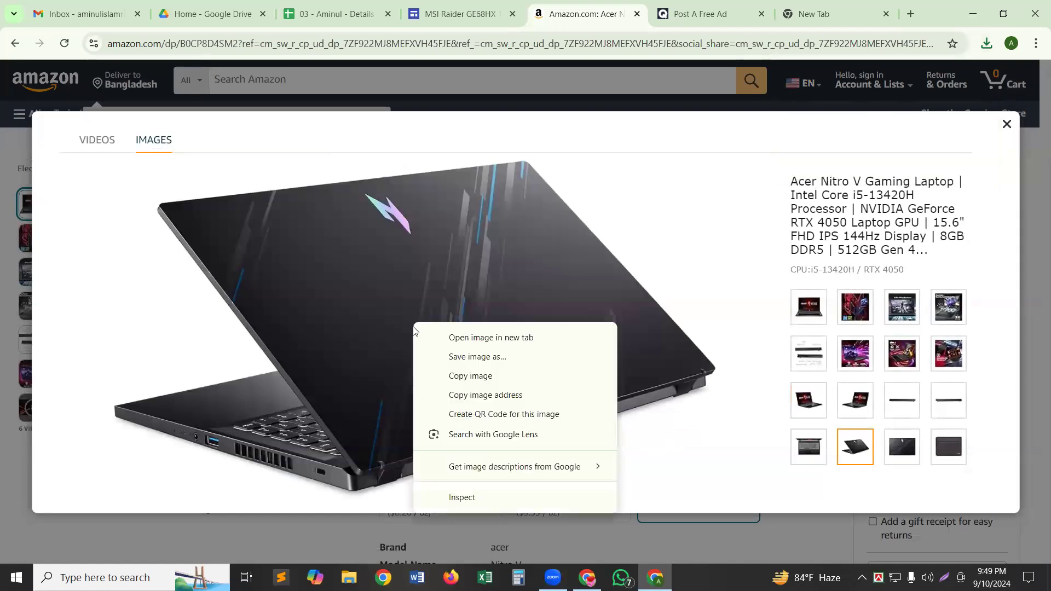
click(489, 357)
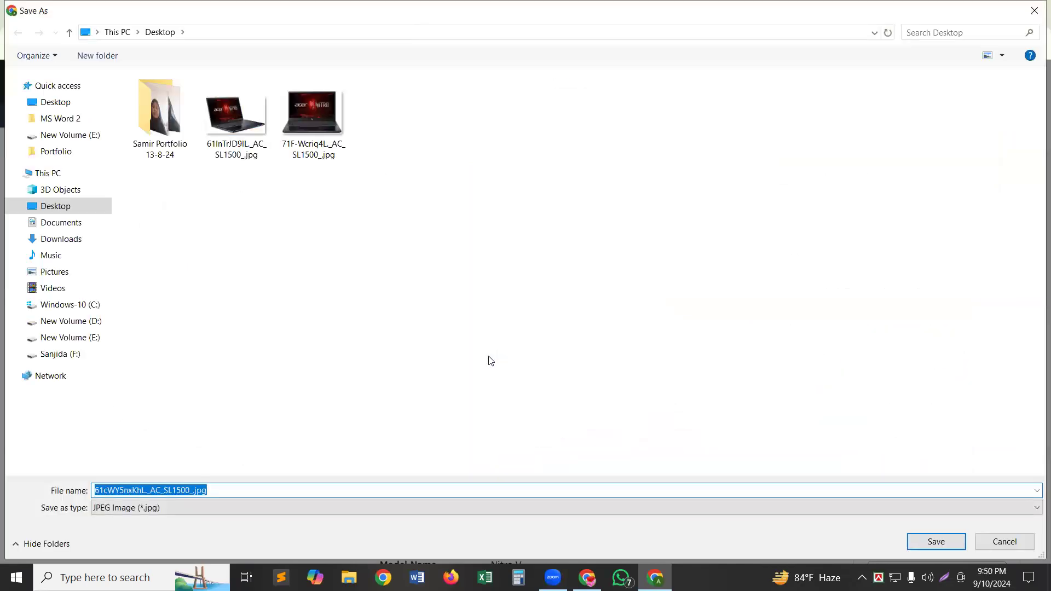
click(323, 117)
drag(351, 129, 428, 183)
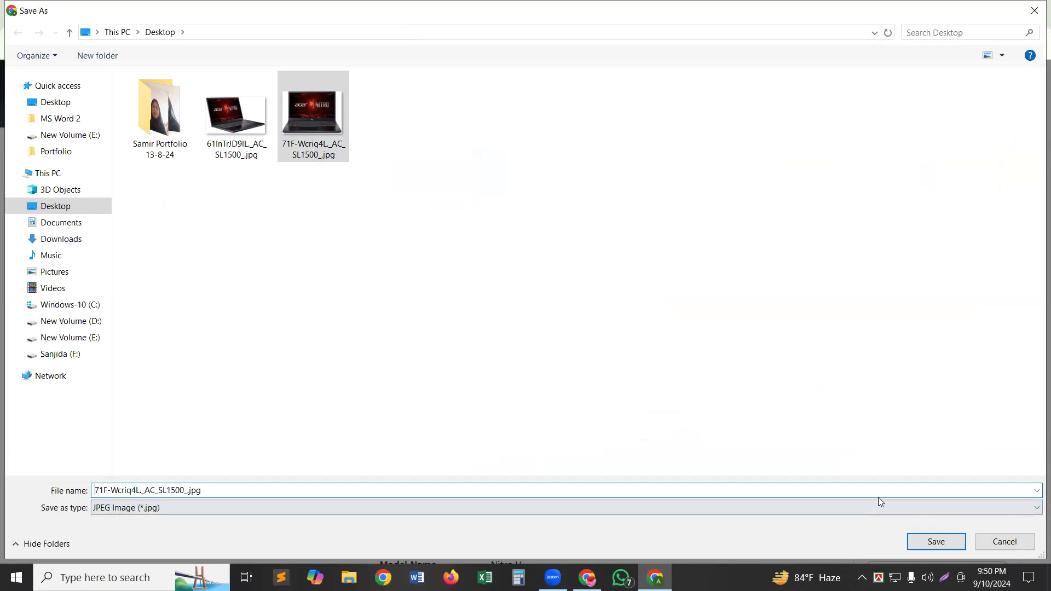
click(936, 542)
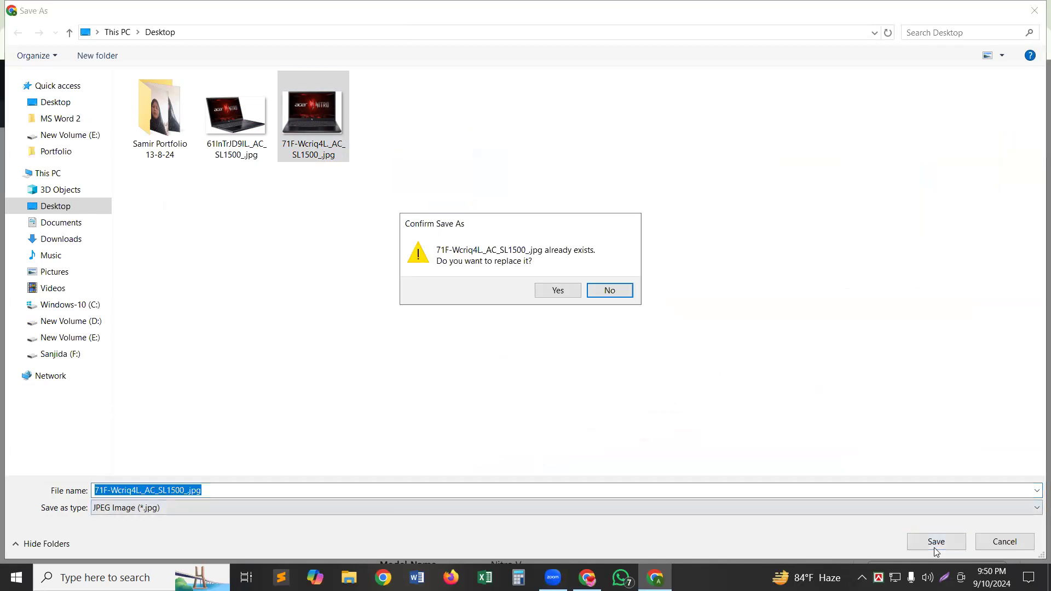
click(543, 295)
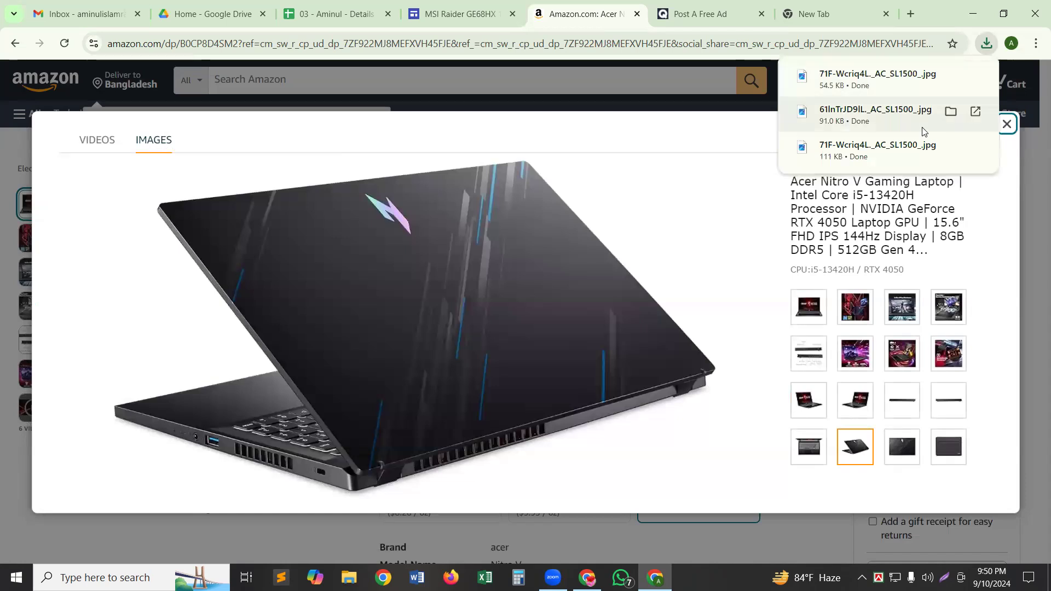
click(1007, 124)
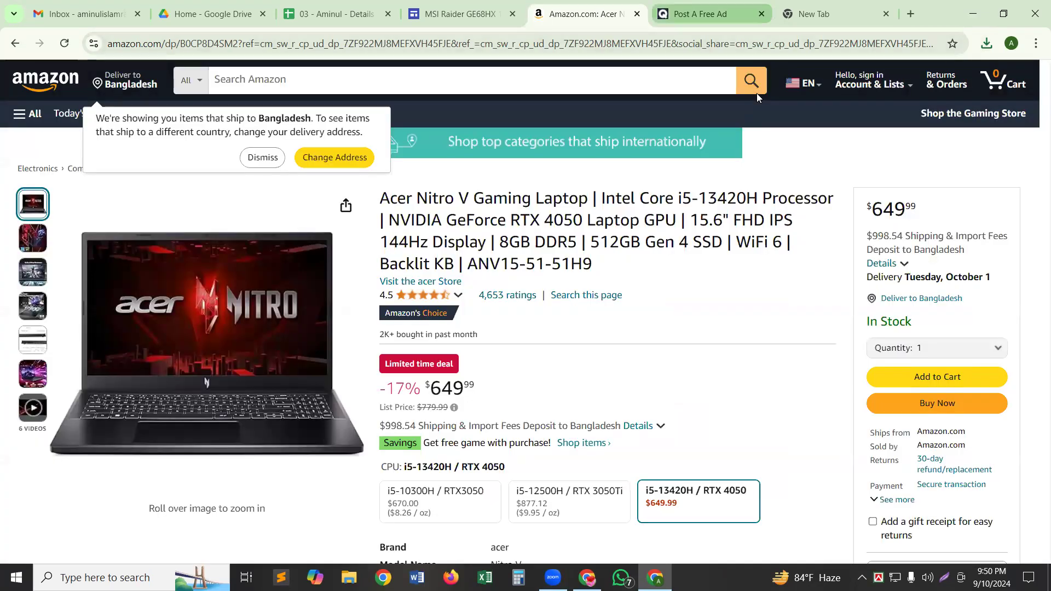
Return to the ad form and upload the angled open-lid laptop image from the Desktop as image 1
click(706, 14)
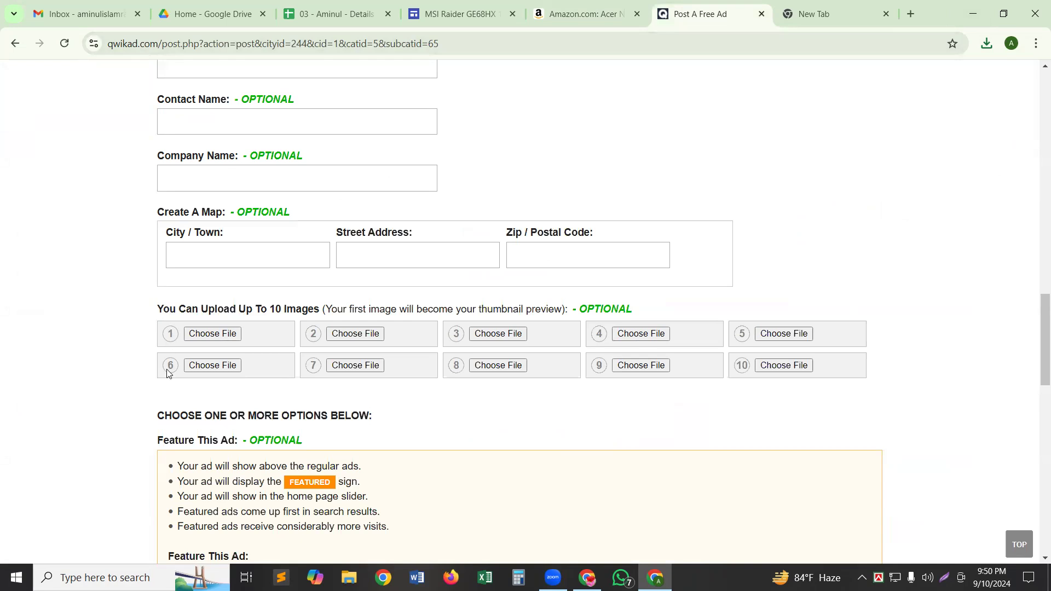
click(206, 340)
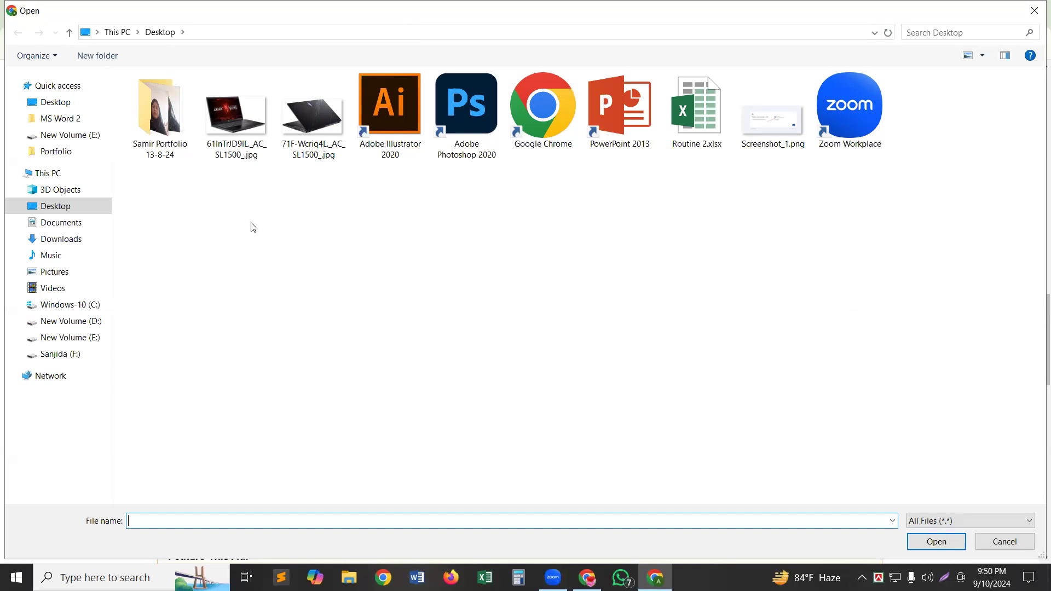
click(233, 111)
double_click(233, 111)
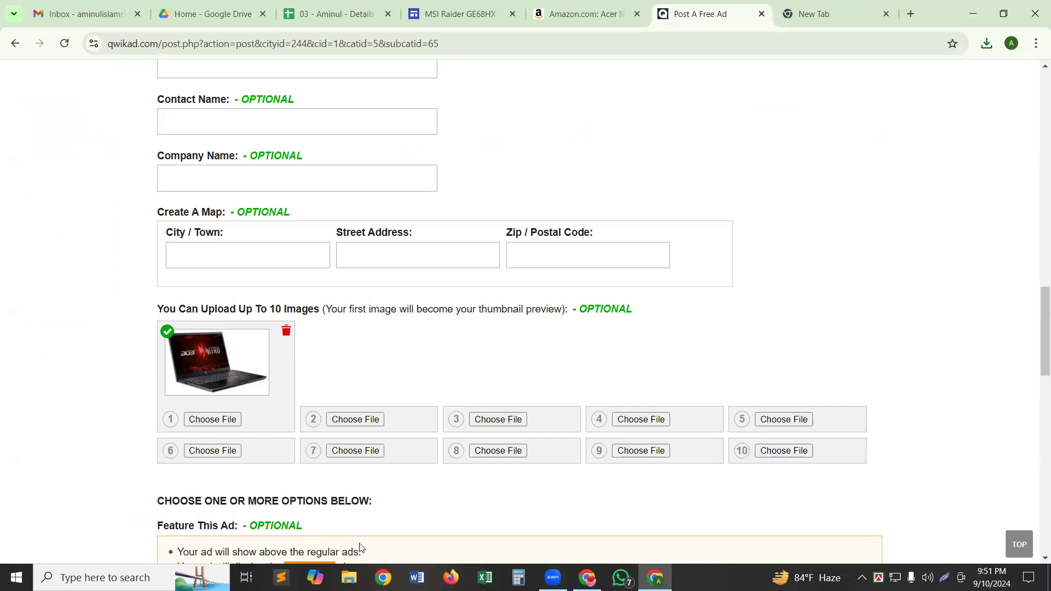
Upload the laptop's rear-view image 71F-Wcriq4L._AC_SL1500_.jpg from the Desktop as image 2 of the ad
click(381, 419)
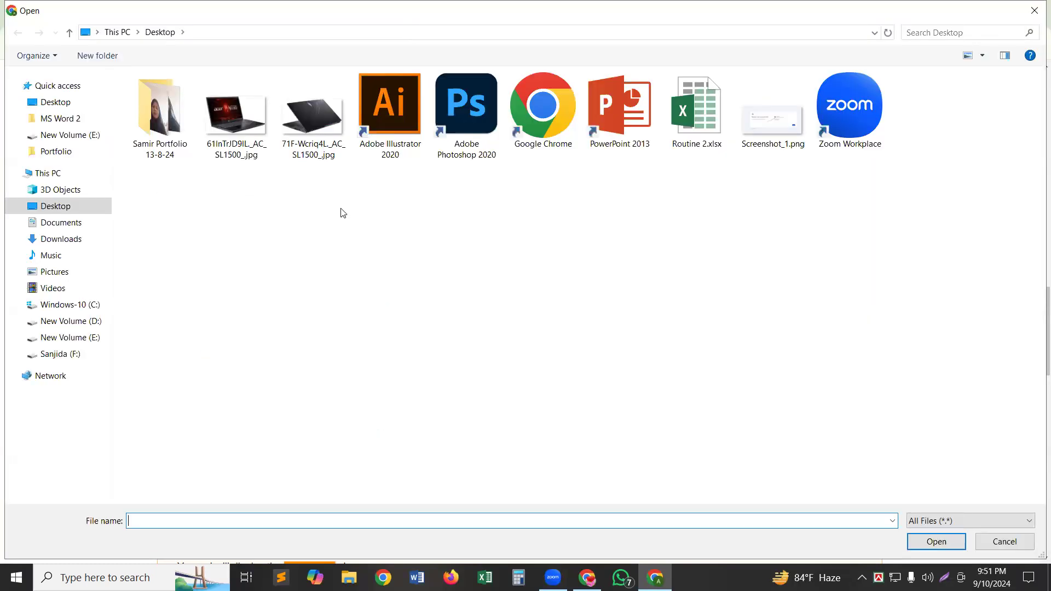
click(307, 129)
double_click(305, 128)
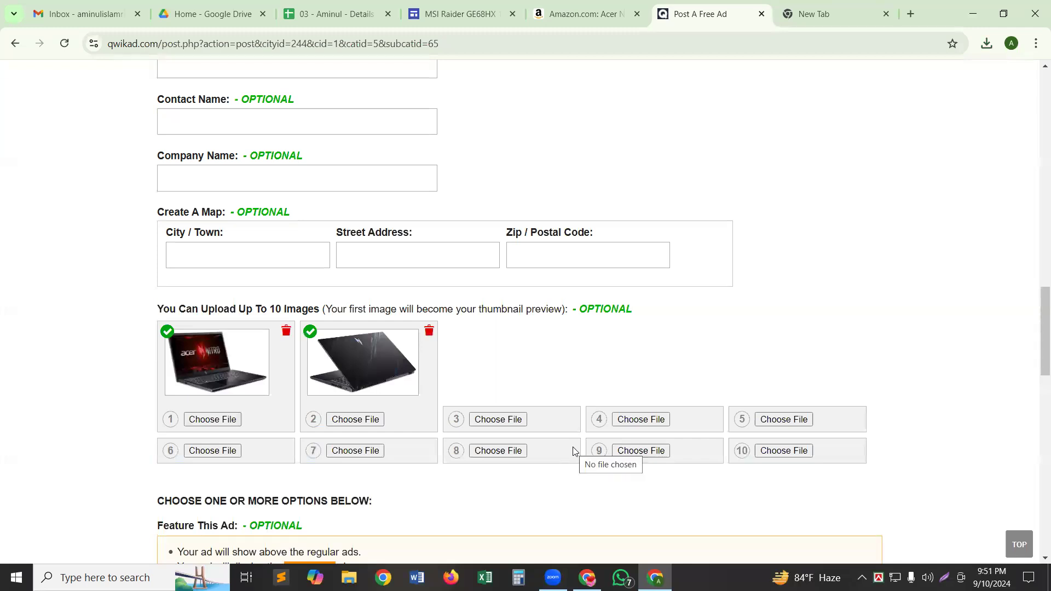
Examine the optional paid promotions and recheck the ad's title, description, email, price and uploaded images
scroll(573, 455, down, 3)
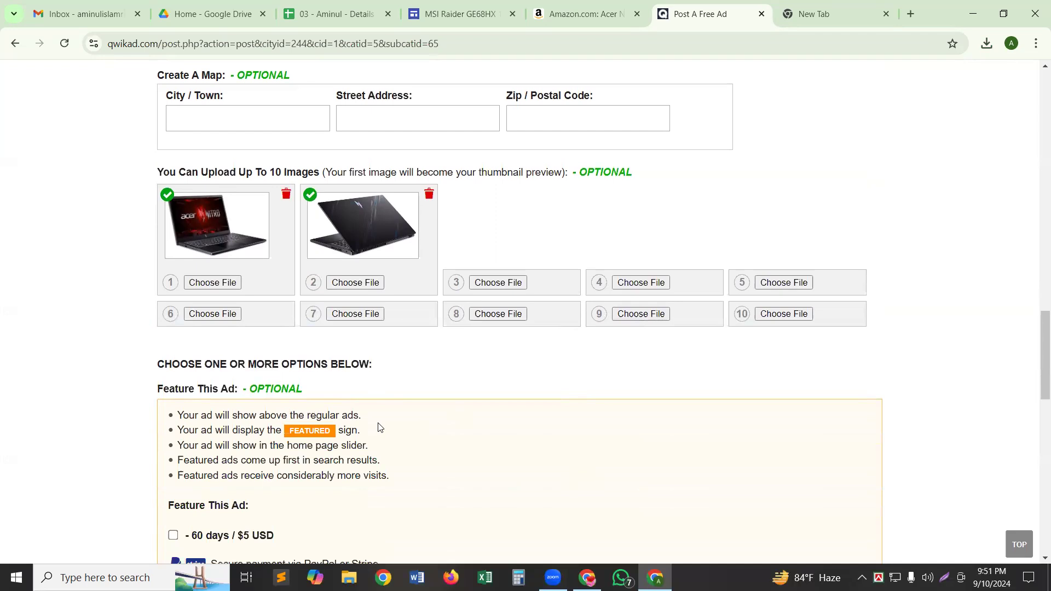
scroll(378, 430, down, 2)
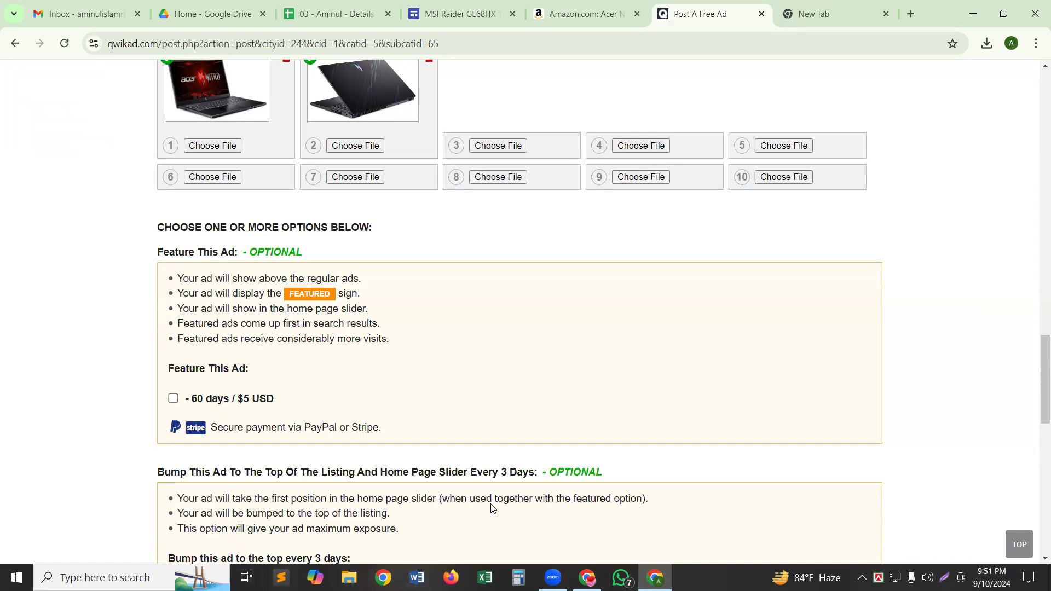
scroll(515, 460, up, 2)
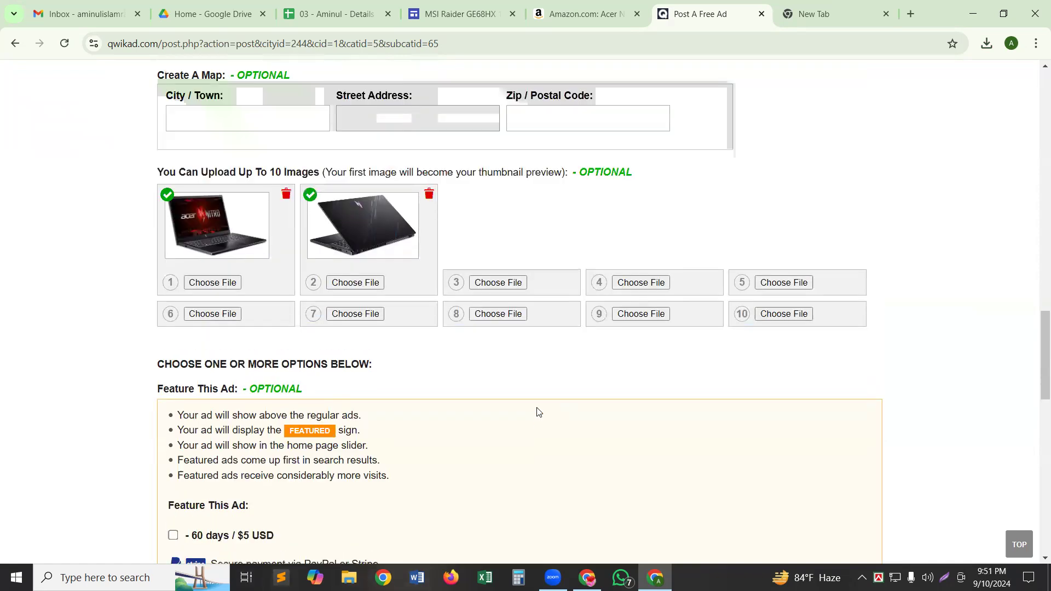
scroll(471, 378, down, 1)
scroll(471, 382, down, 3)
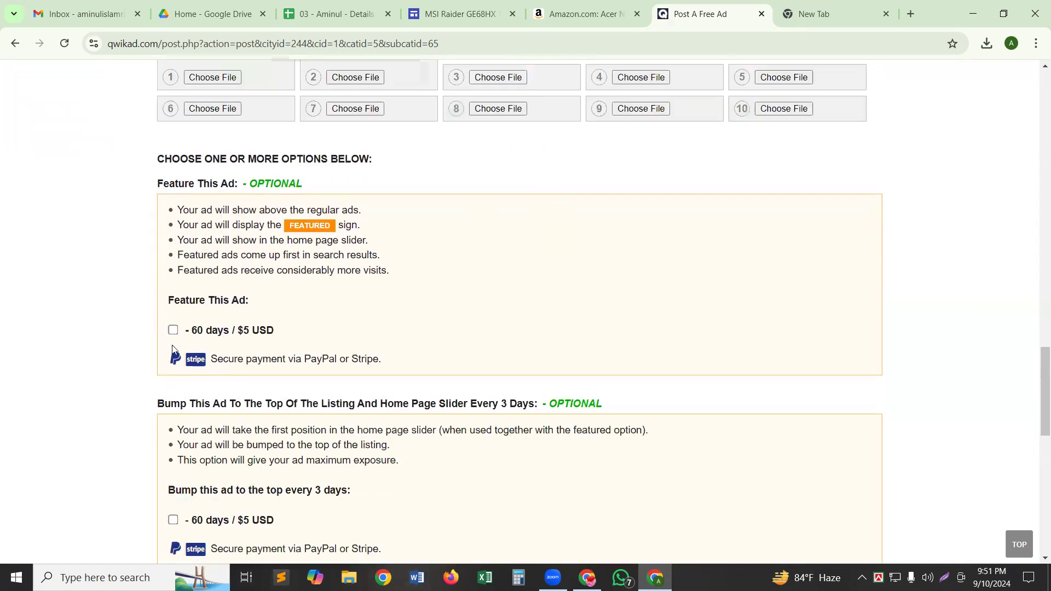
scroll(322, 329, down, 8)
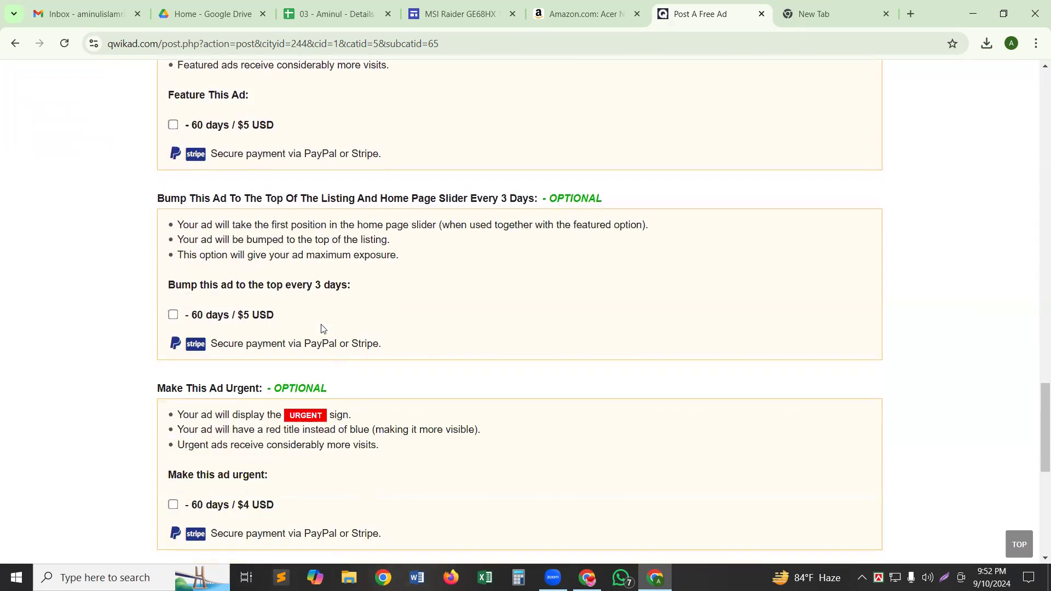
scroll(321, 329, down, 1)
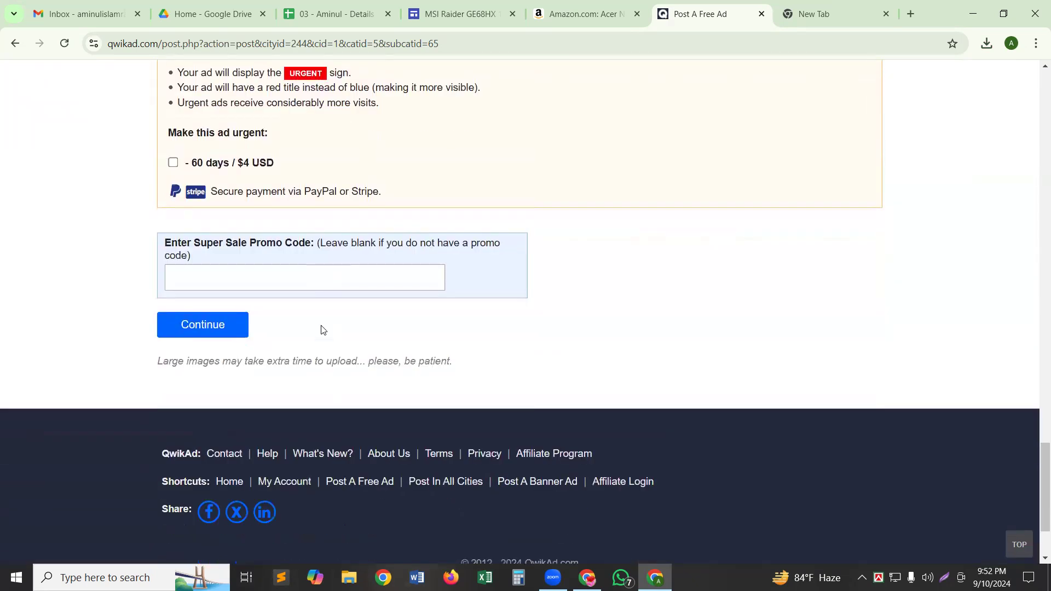
scroll(323, 330, up, 14)
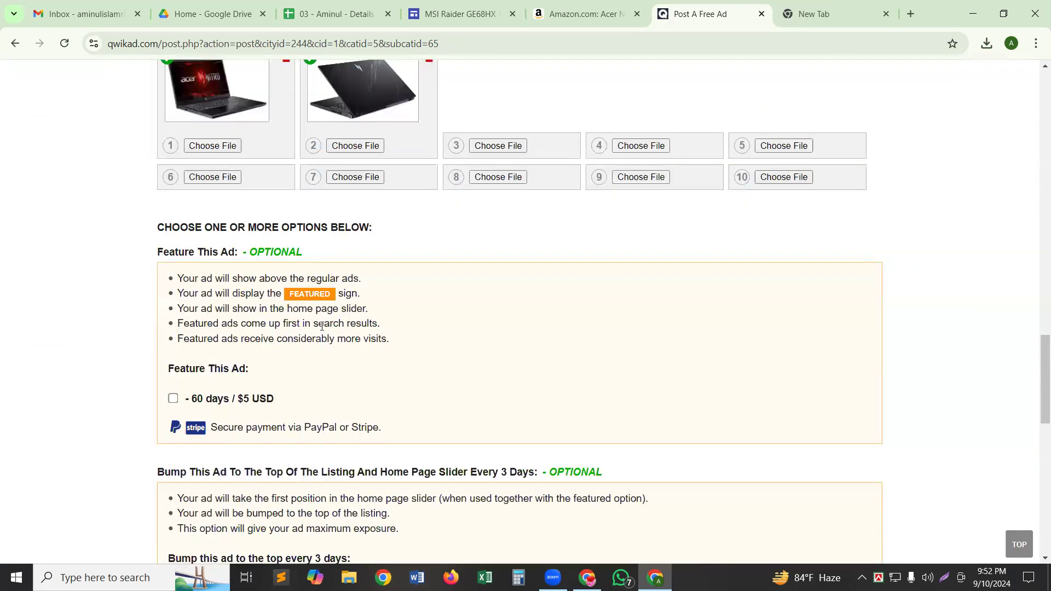
scroll(321, 325, up, 9)
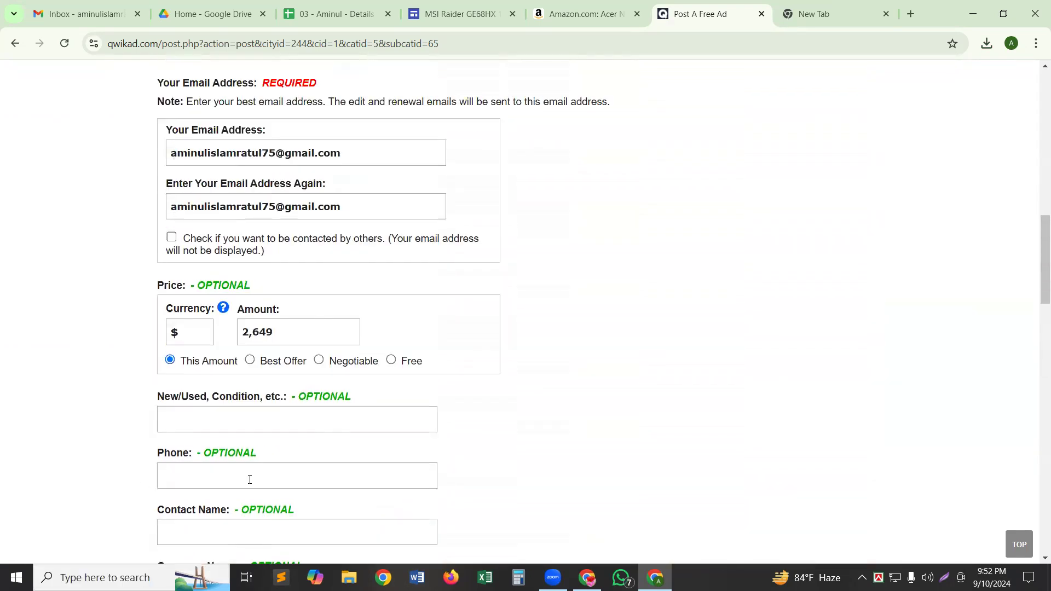
scroll(250, 480, up, 5)
scroll(250, 472, up, 7)
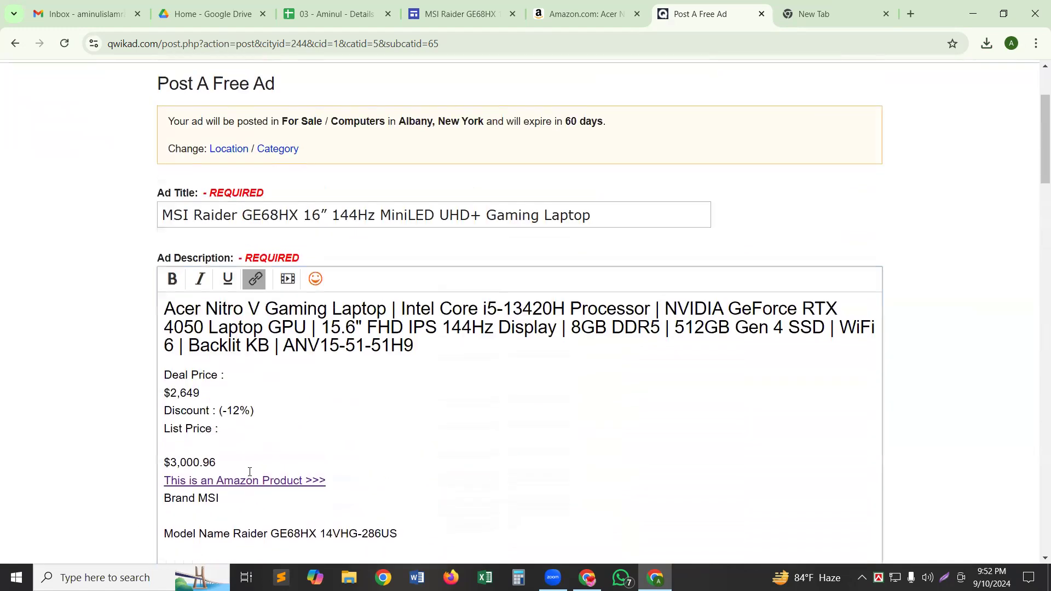
scroll(356, 398, down, 19)
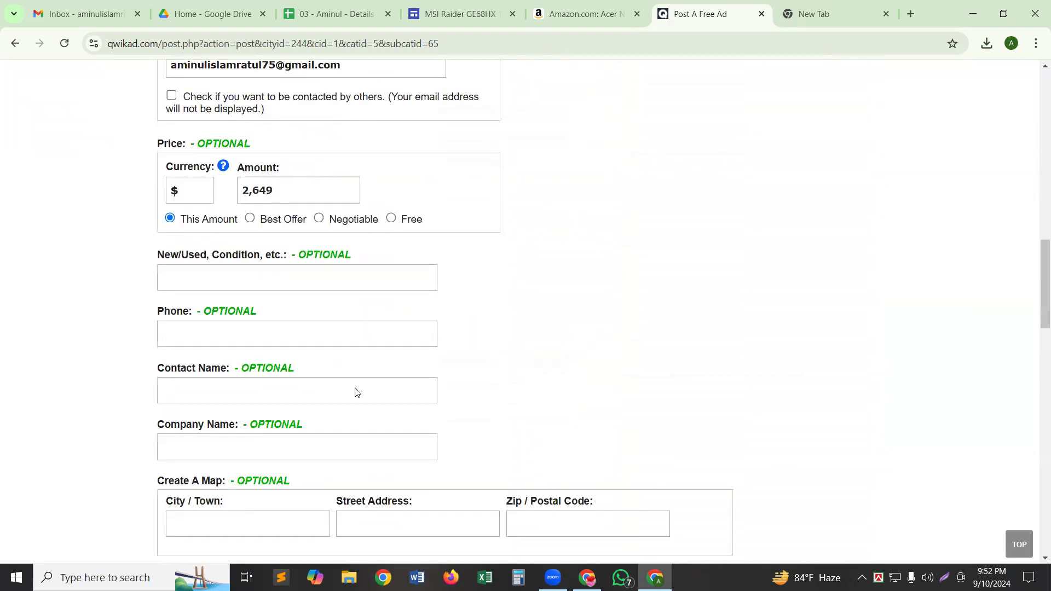
scroll(357, 387, down, 5)
scroll(356, 386, up, 10)
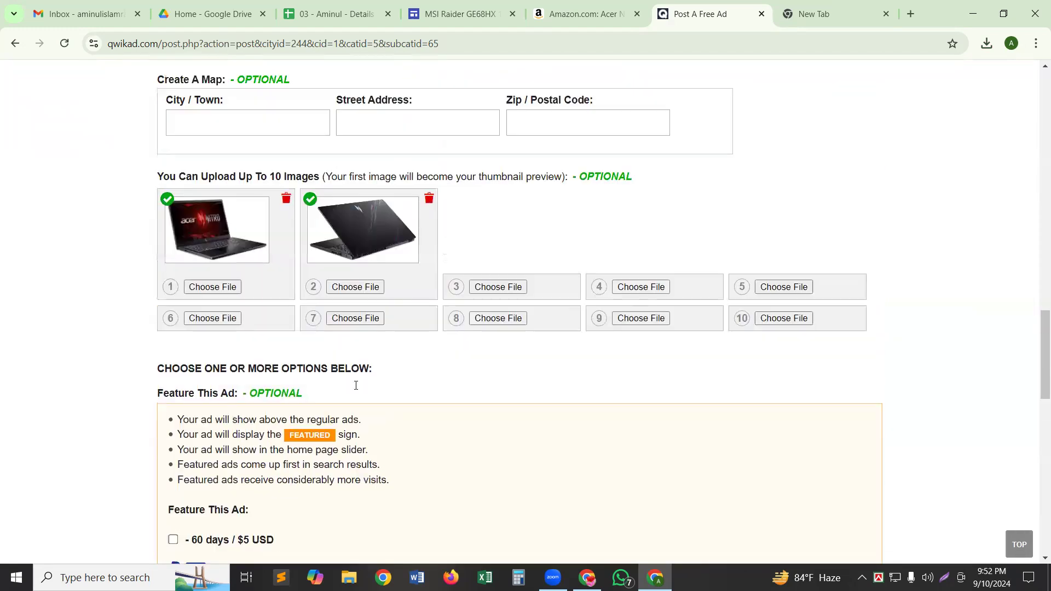
scroll(358, 387, up, 2)
Submit the ad with the feature, bump and urgent options unselected and the promo code left blank
scroll(361, 389, down, 12)
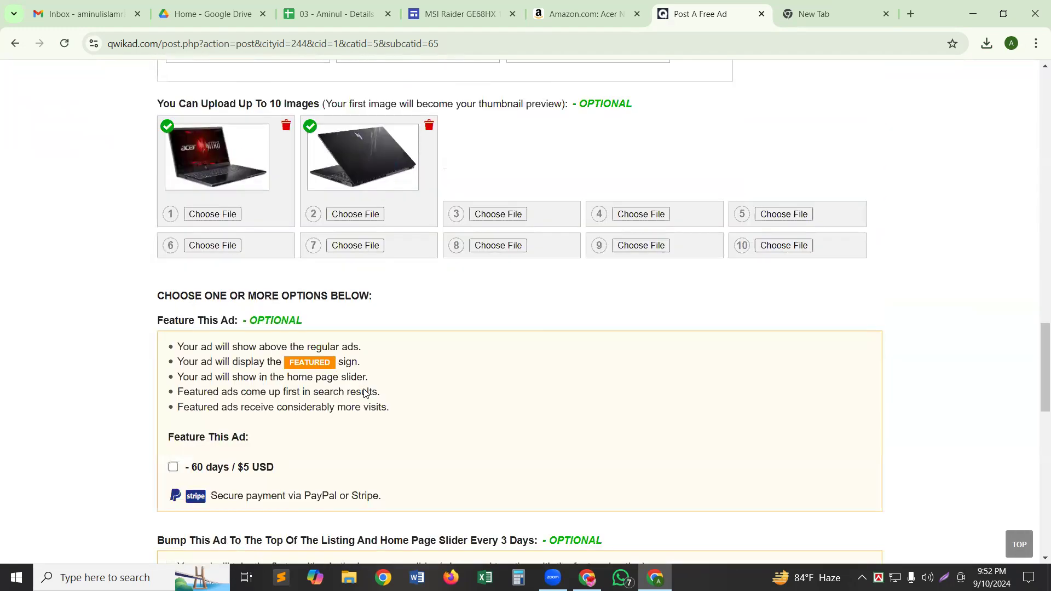
scroll(364, 392, down, 10)
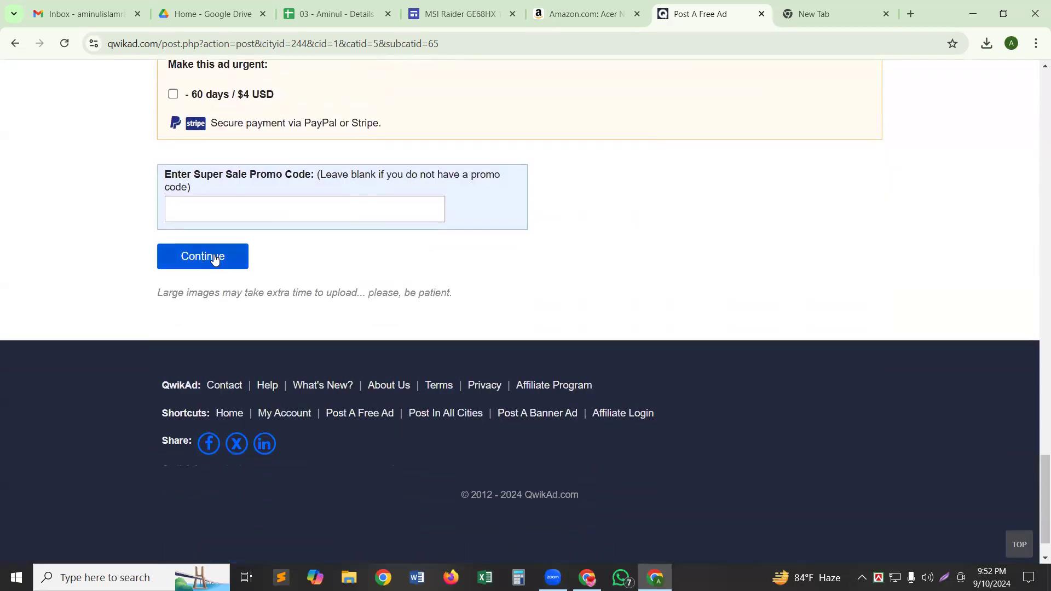
click(215, 257)
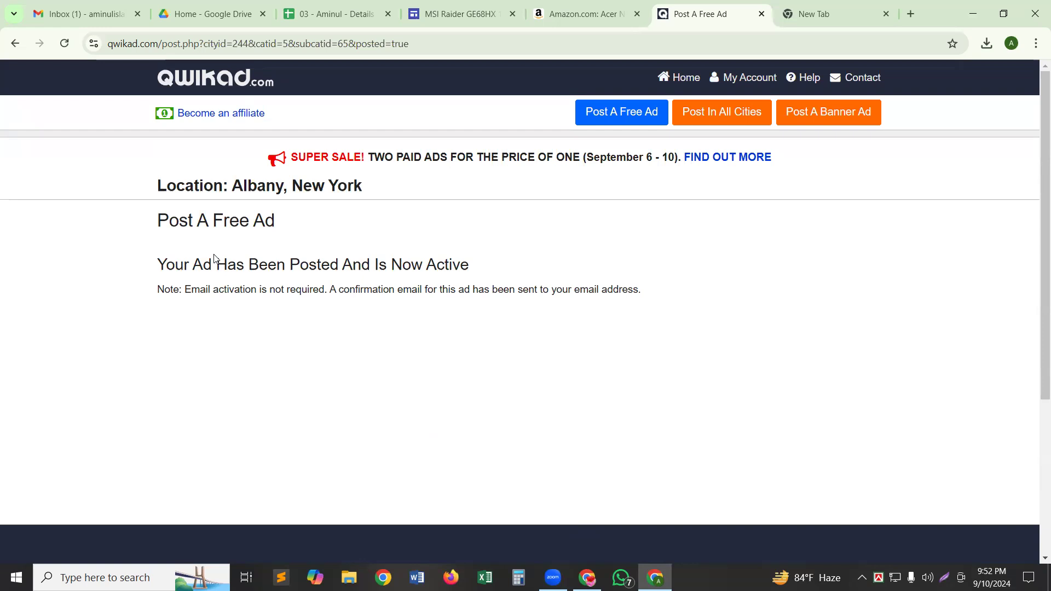
Open the ad-posting confirmation email in the Gmail inbox and follow its link for viewing the ad
click(82, 8)
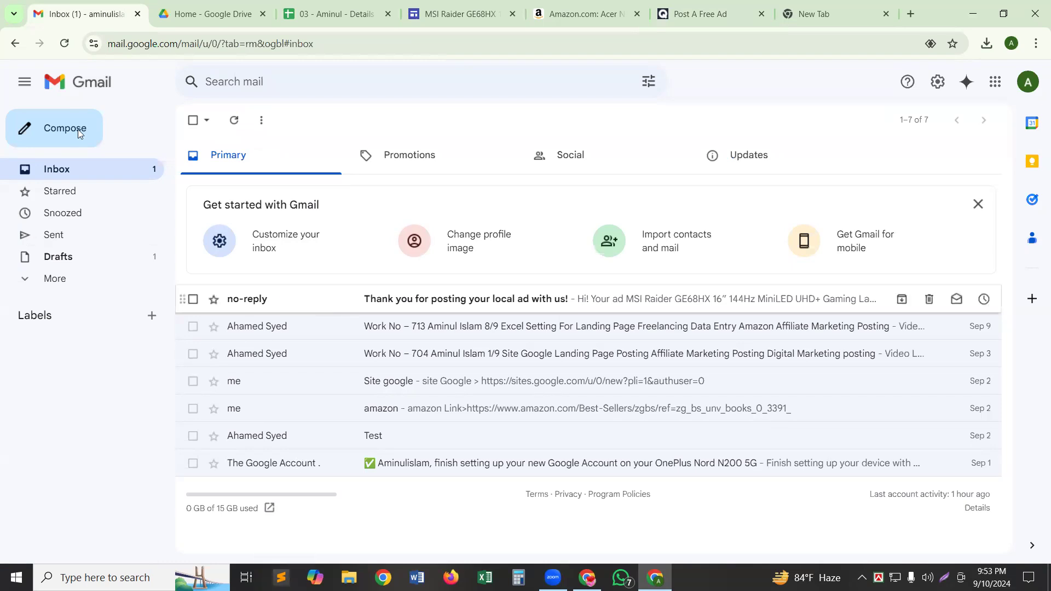
click(308, 301)
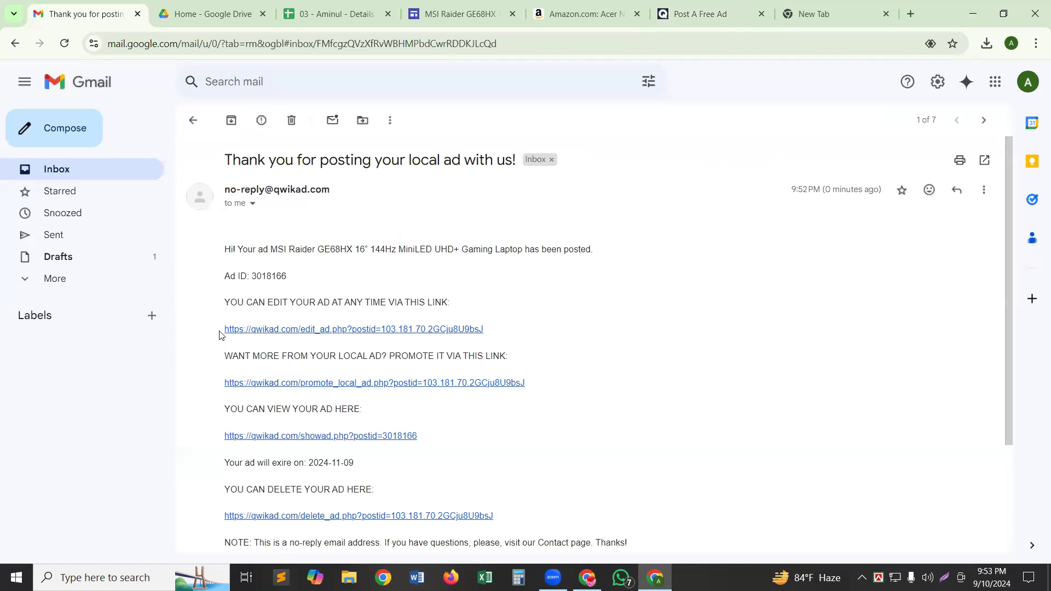
scroll(324, 270, down, 3)
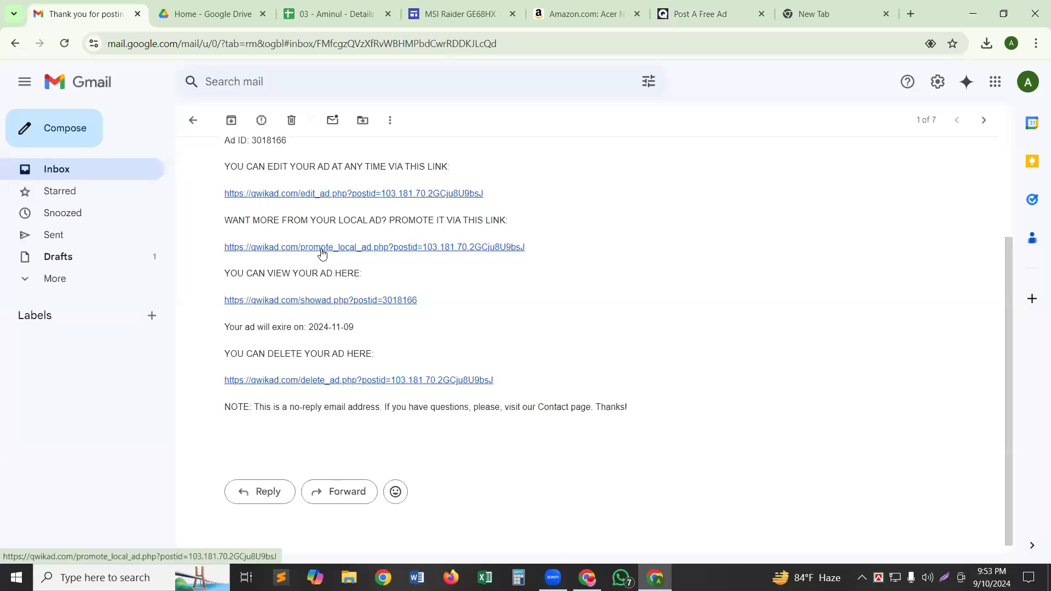
scroll(322, 253, up, 1)
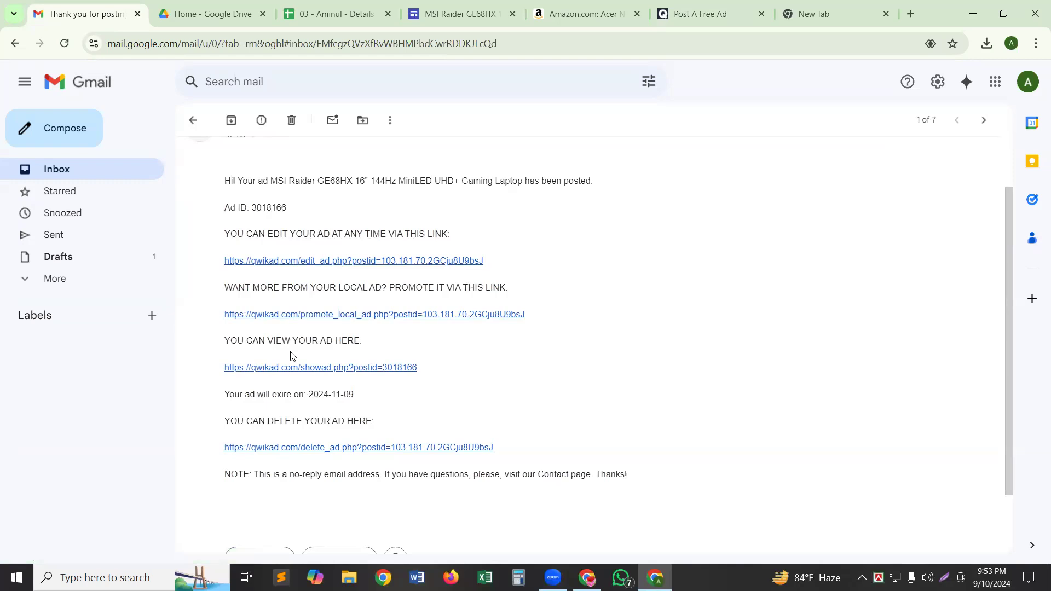
click(320, 368)
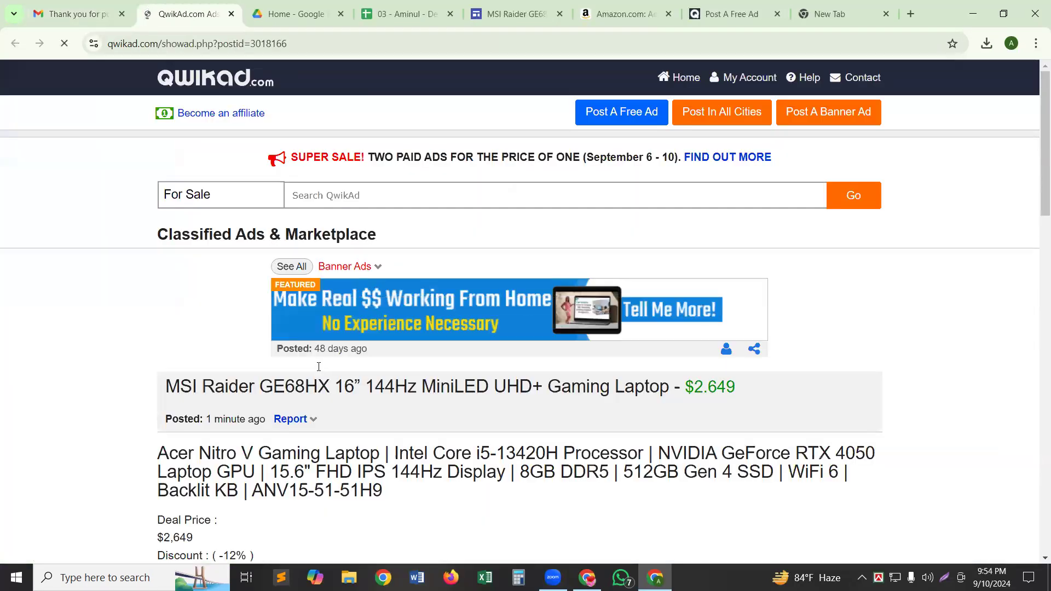
Check the published ad's title, price and description, and test its "Click here for Buy > > >" link
scroll(320, 369, down, 1)
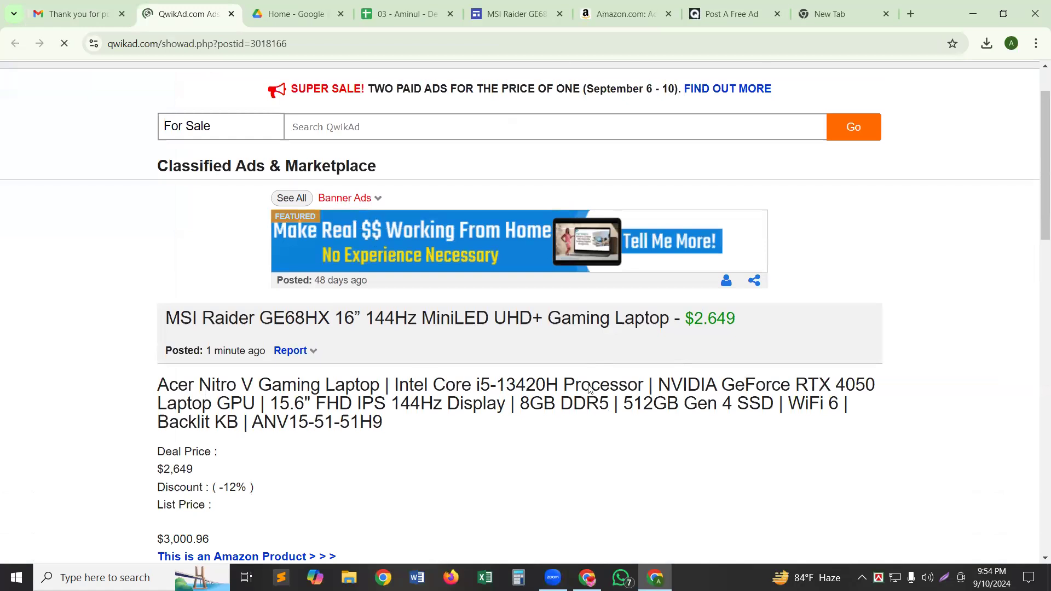
scroll(574, 392, down, 1)
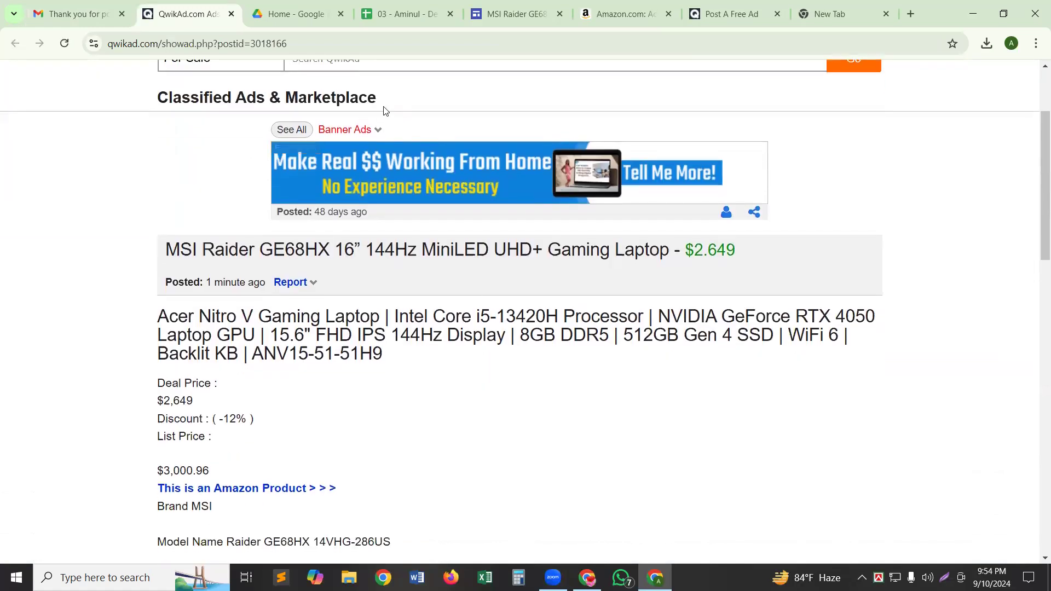
scroll(436, 251, down, 1)
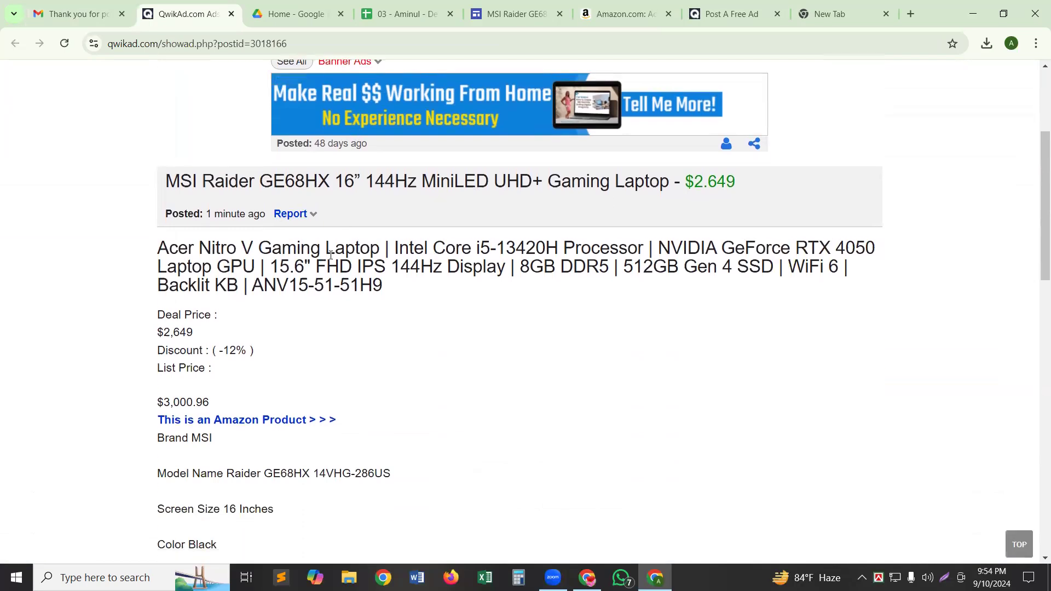
scroll(309, 262, down, 1)
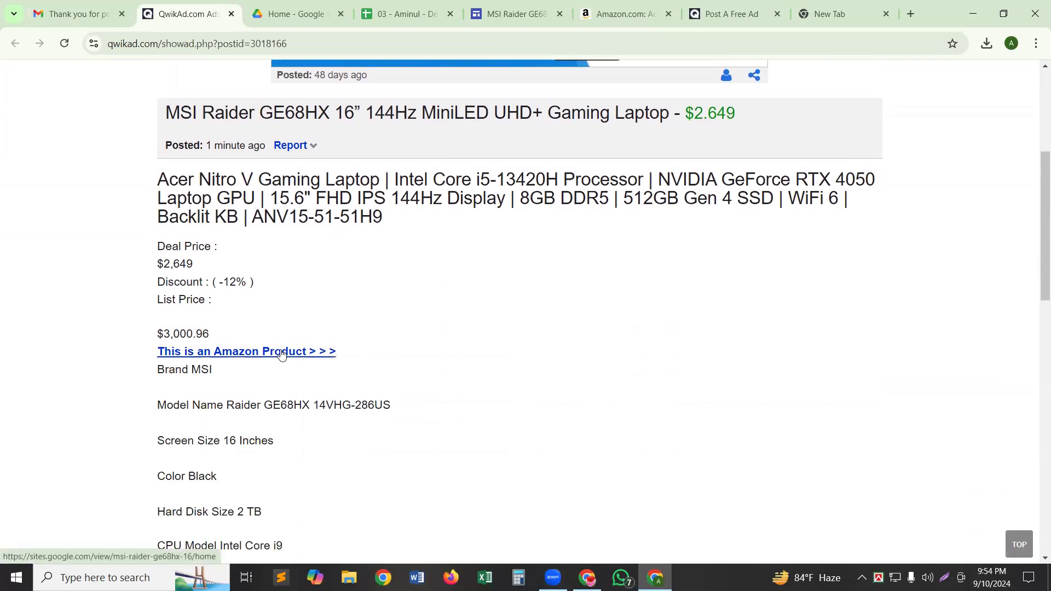
scroll(281, 353, down, 1)
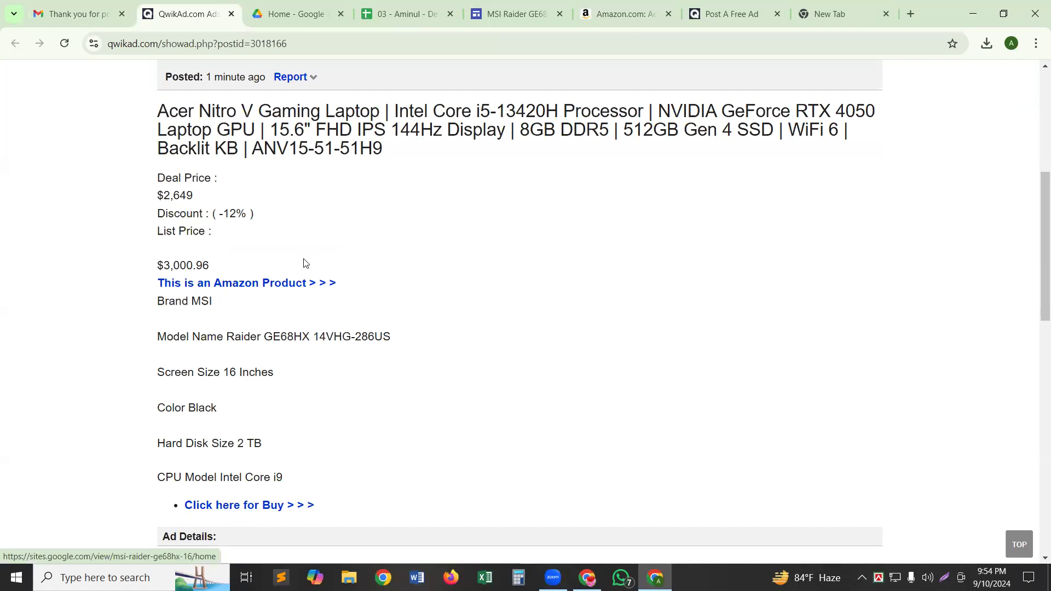
click(242, 504)
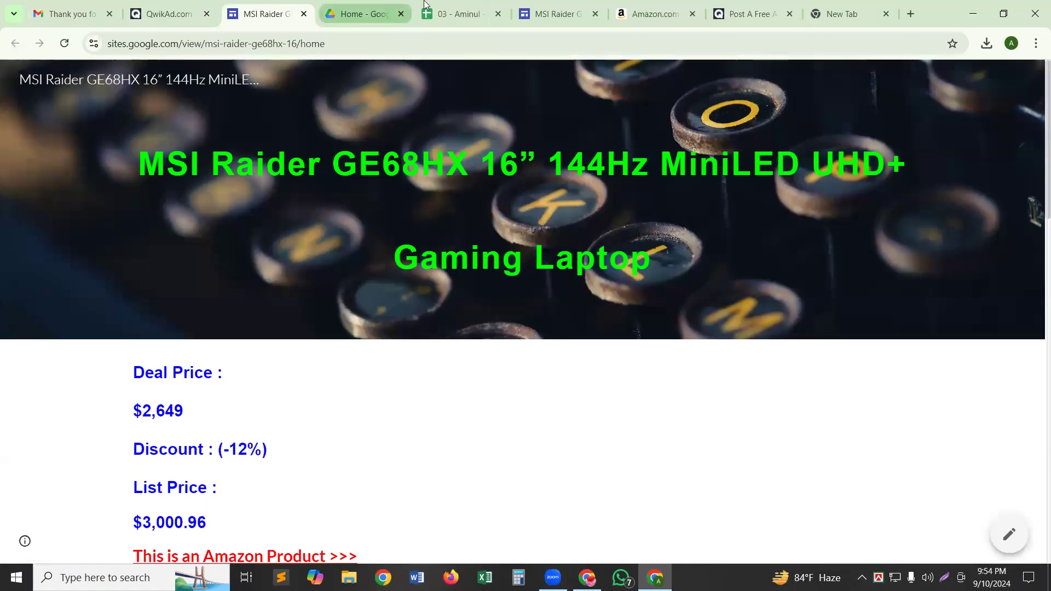
Follow the landing page's "Click here for Buy >>>" link to the Amazon product and open its shipping and fee details
scroll(717, 460, down, 9)
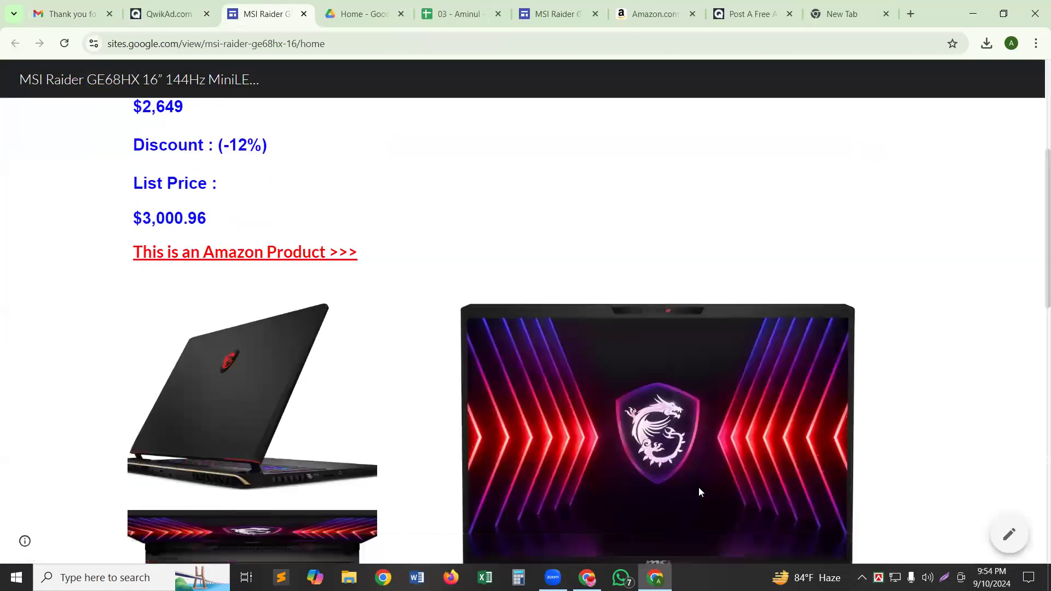
scroll(701, 488, down, 10)
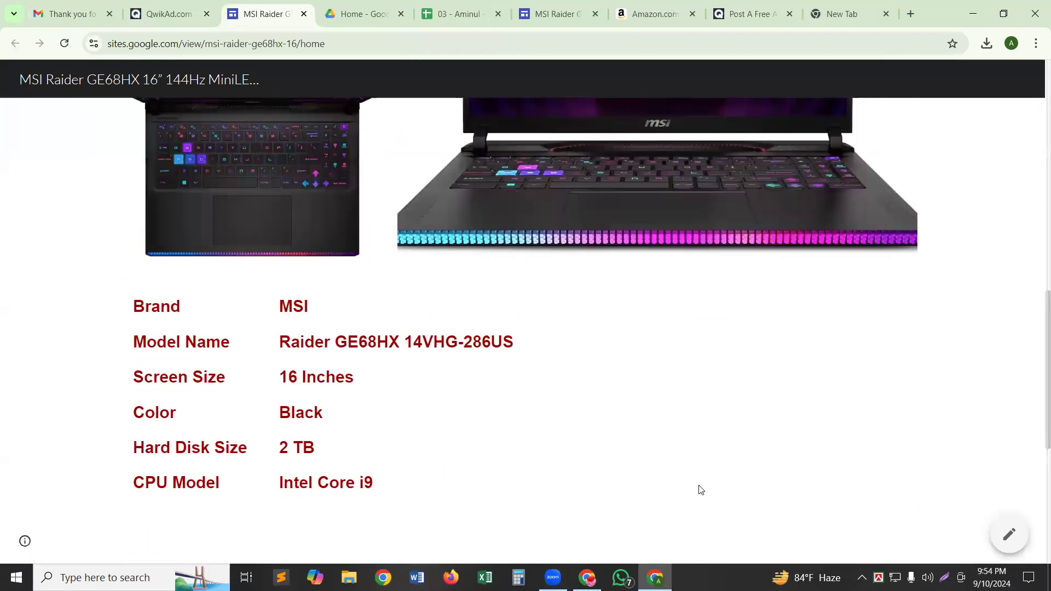
scroll(700, 481, down, 1)
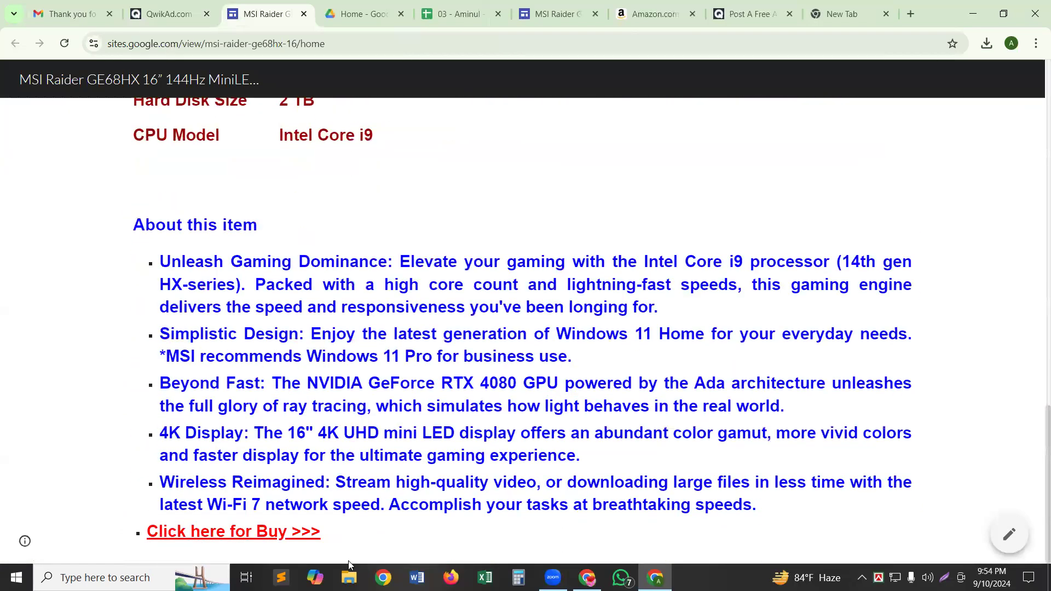
click(242, 531)
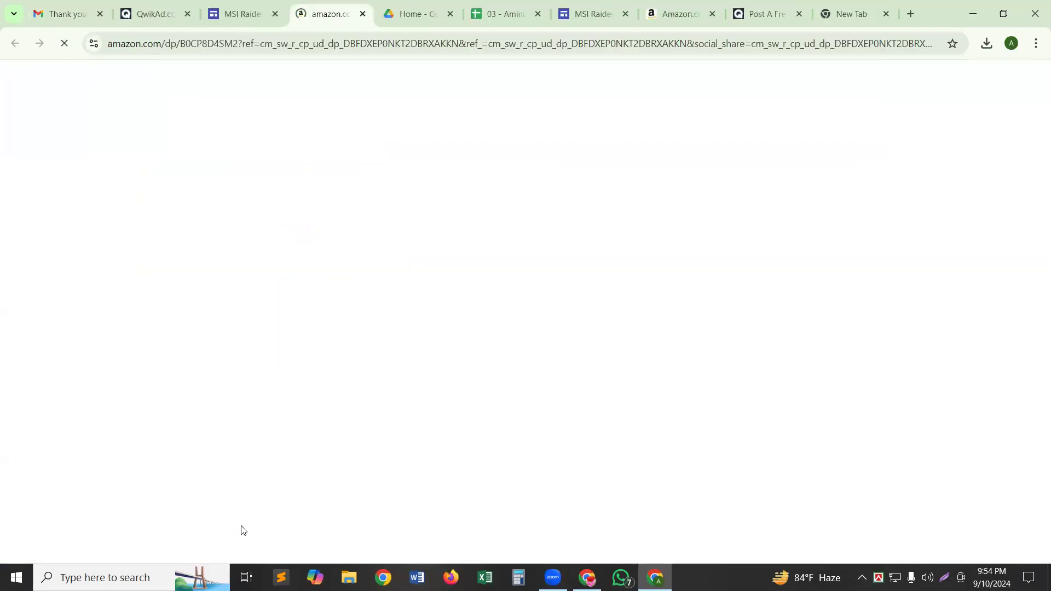
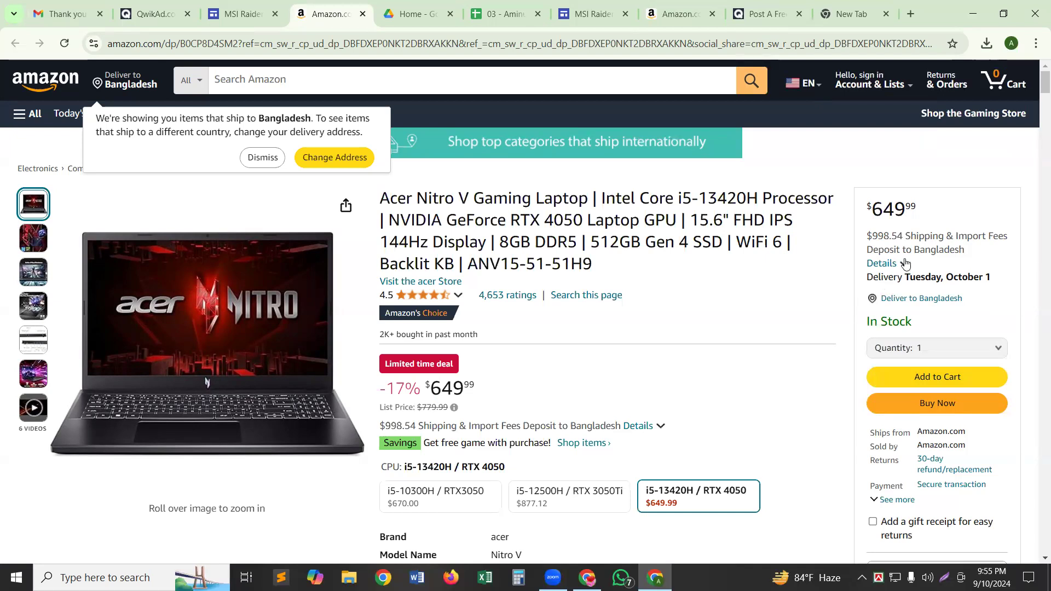
click(904, 264)
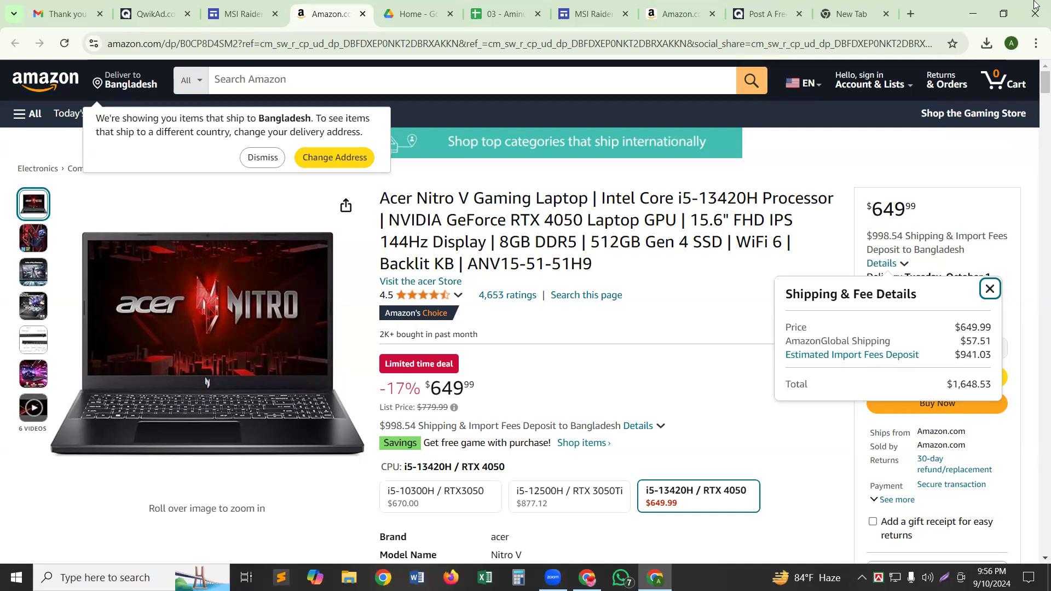
Open the Google Sites link of laptop NO - 01 from the tracking spreadsheet and look over the page in the editor
click(501, 9)
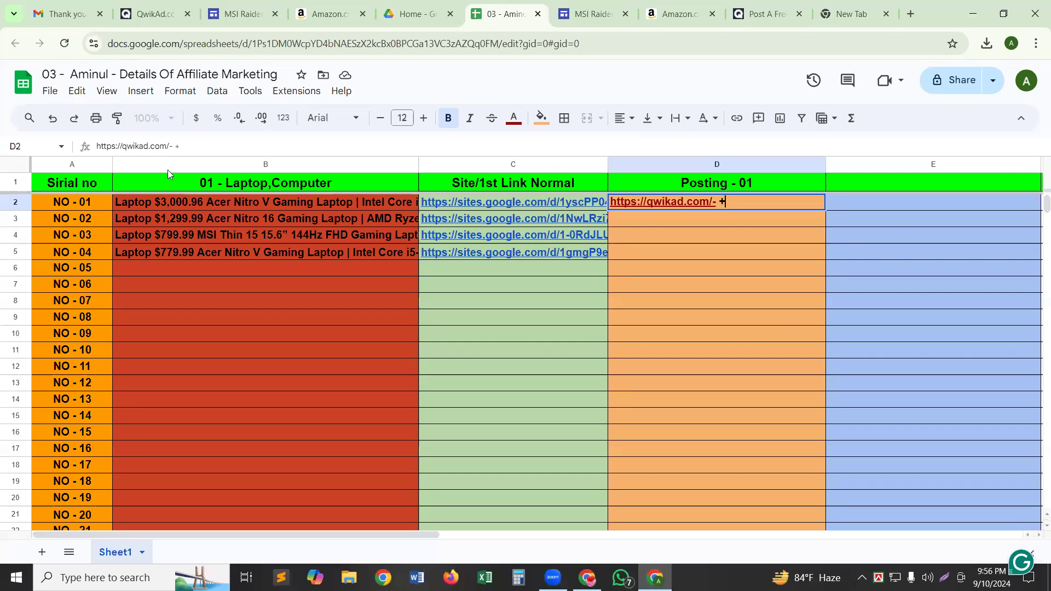
mouse_move(502, 206)
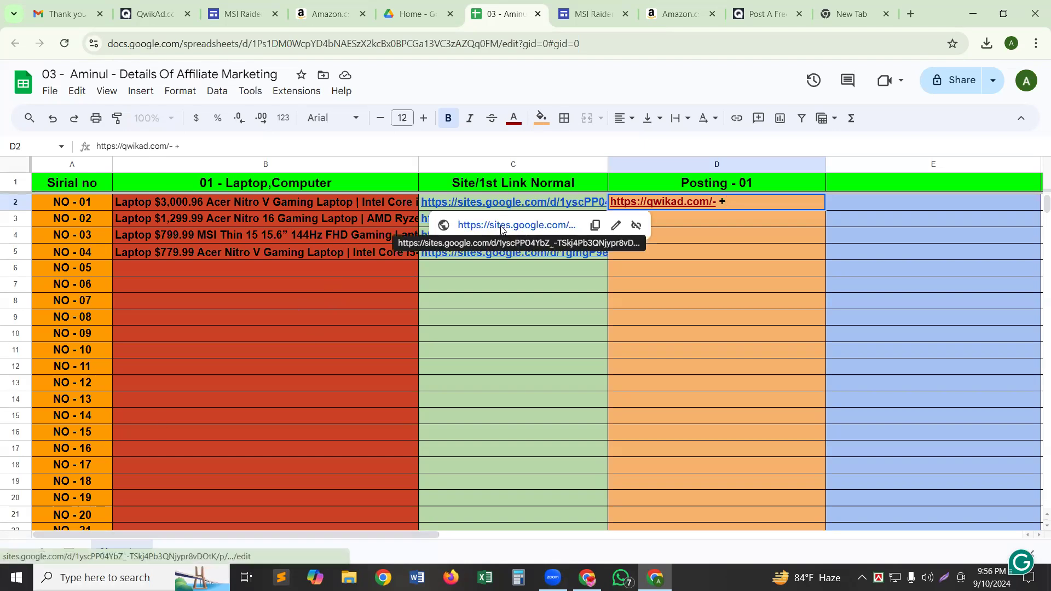
click(503, 225)
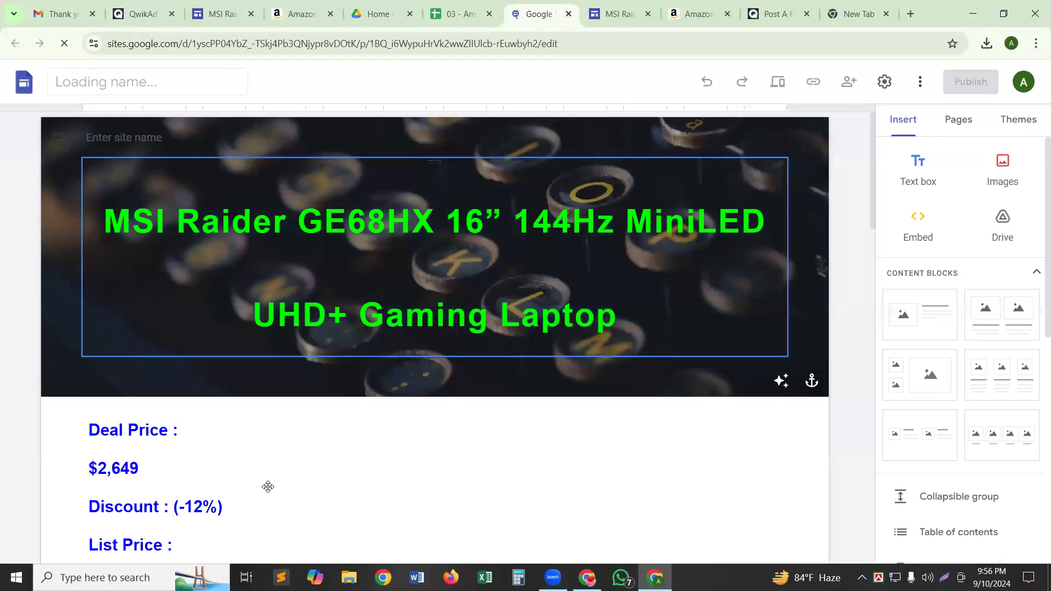
scroll(267, 487, down, 3)
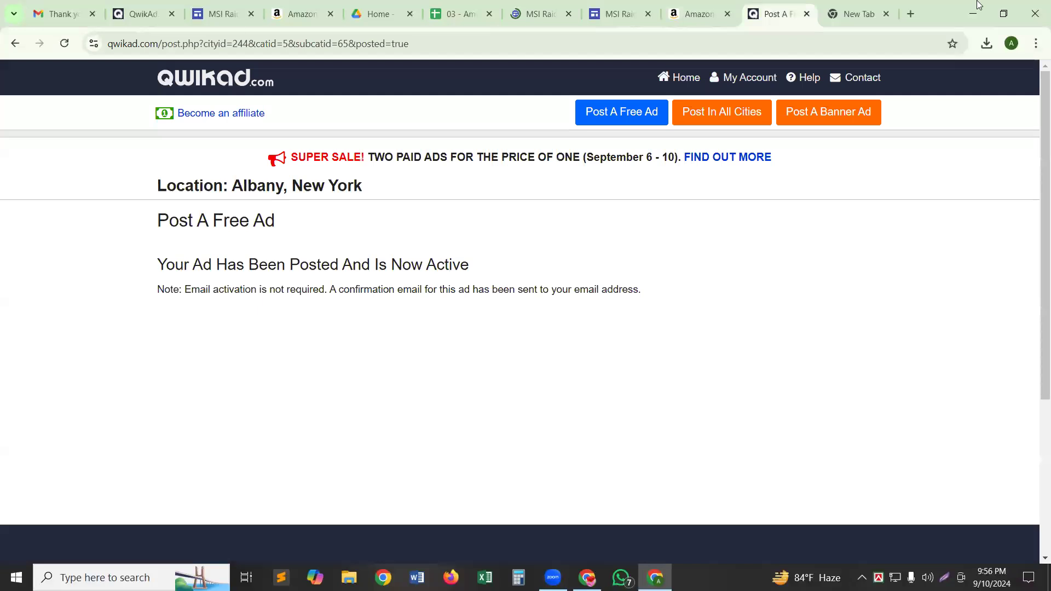
Return to the ad confirmation email and close the surplus browser tabs, keeping the email, tracking spreadsheet and Post A Free Ad pages
click(42, 14)
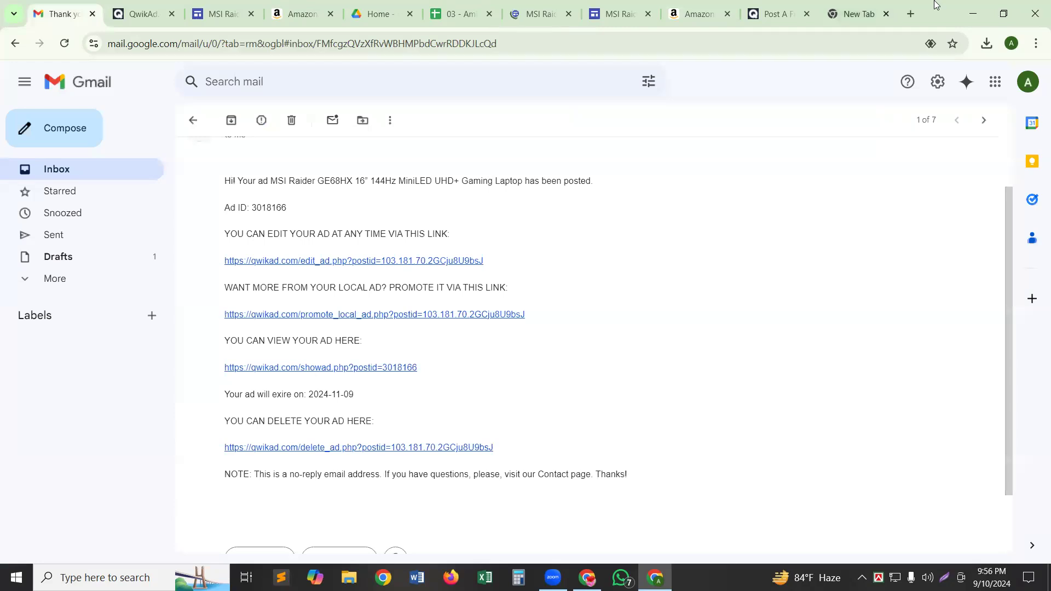
click(886, 14)
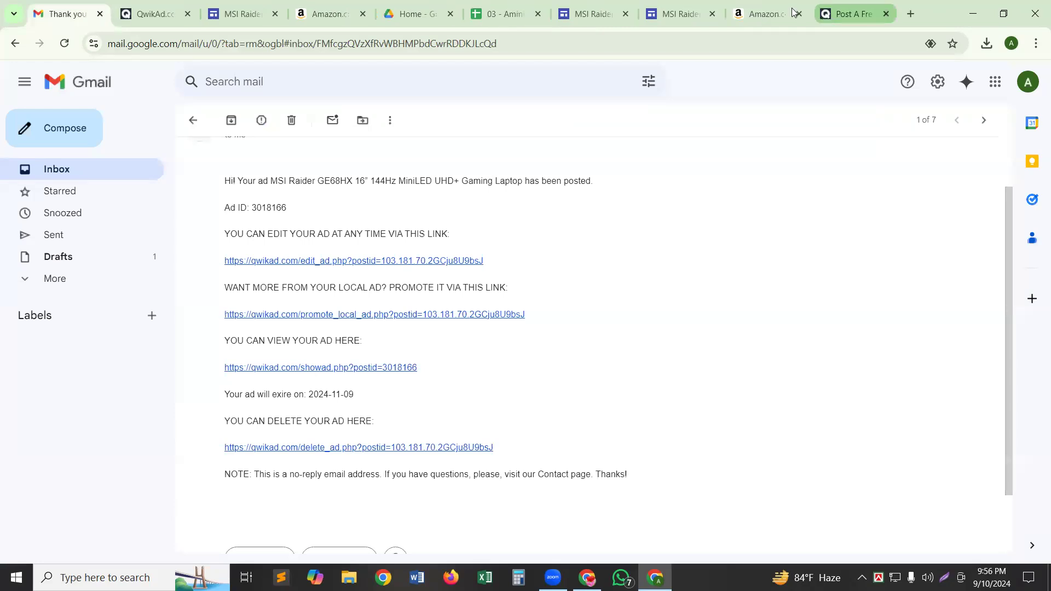
click(793, 10)
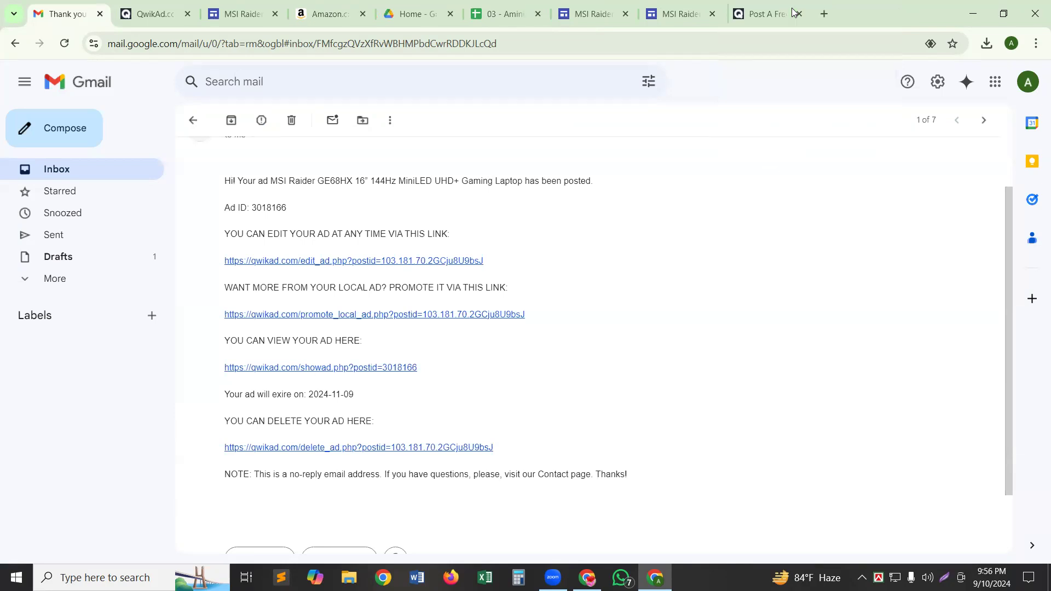
click(711, 14)
click(625, 13)
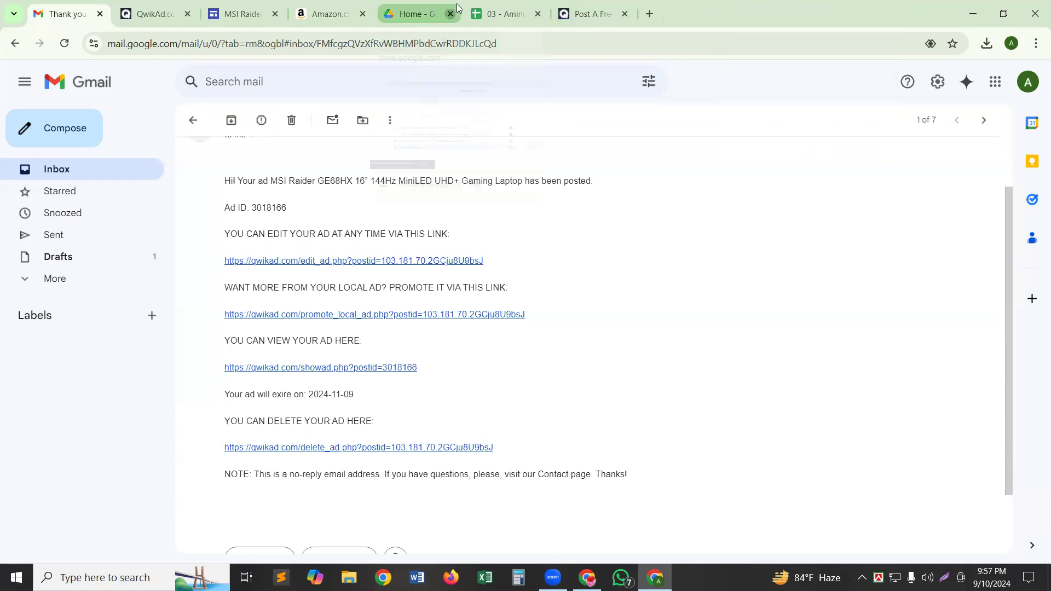
click(450, 14)
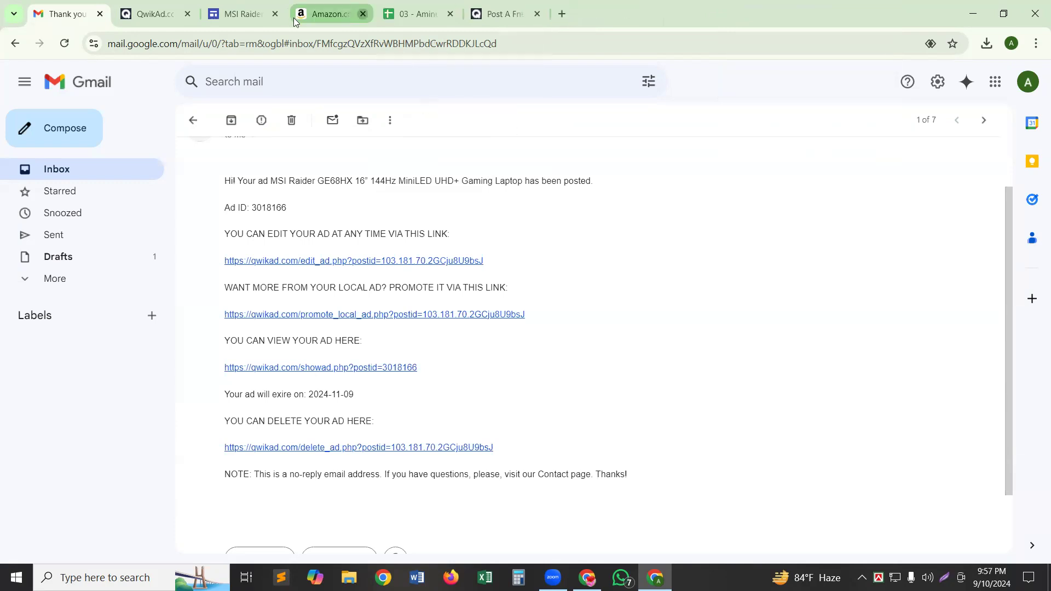
click(362, 13)
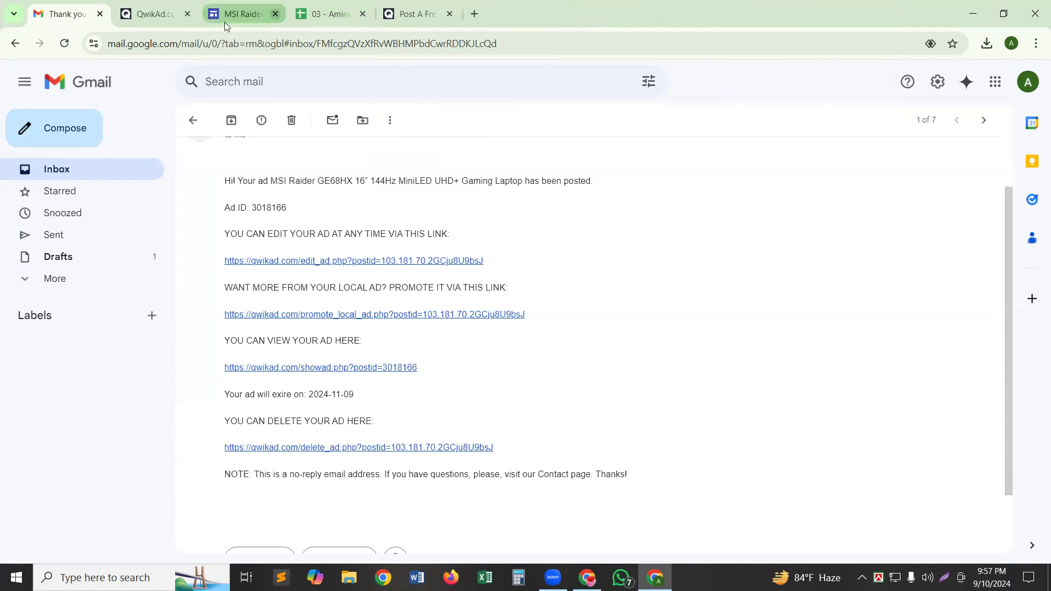
click(275, 15)
click(187, 14)
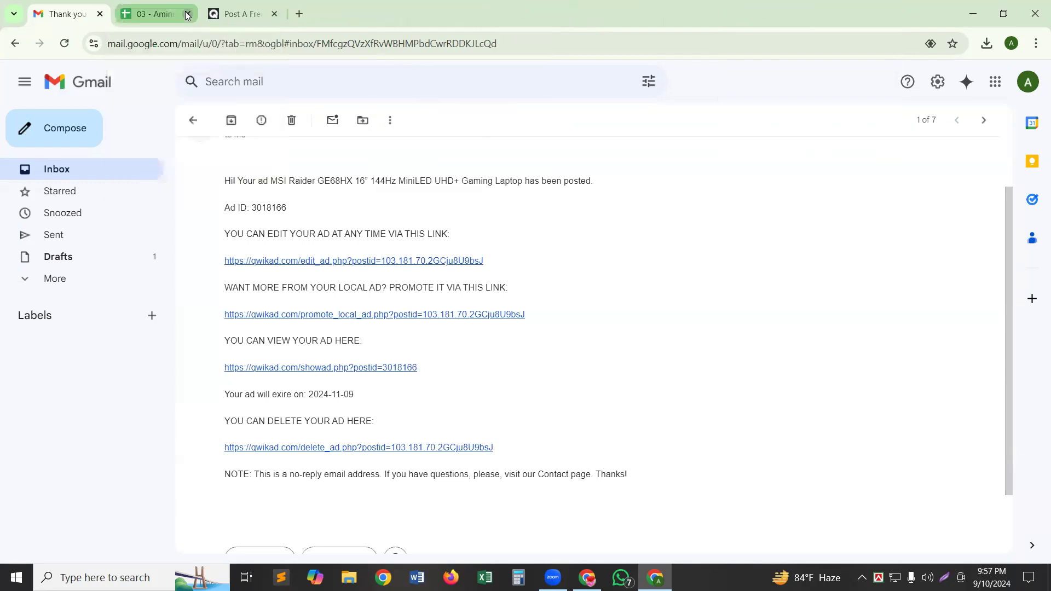
click(230, 10)
click(44, 18)
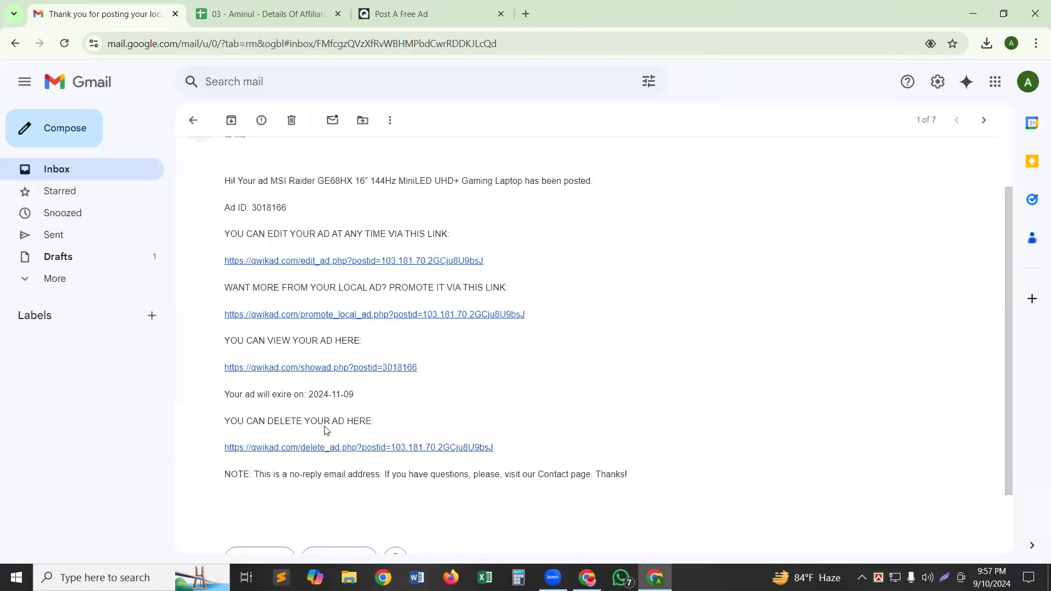
Reopen the published ad from the confirmation email's view link and check its title, prices and specifications
click(316, 368)
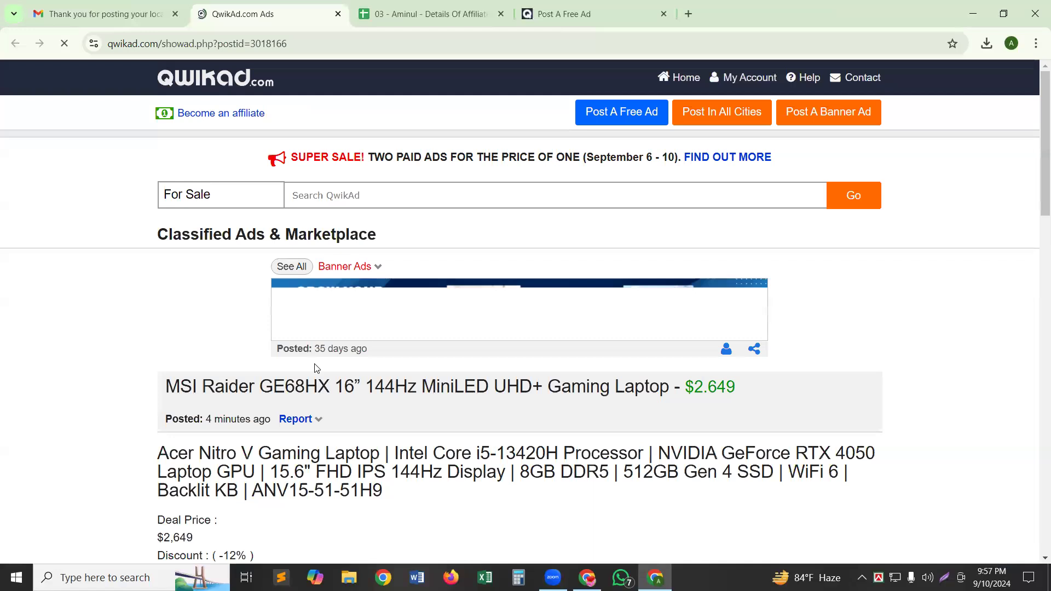
scroll(323, 358, down, 3)
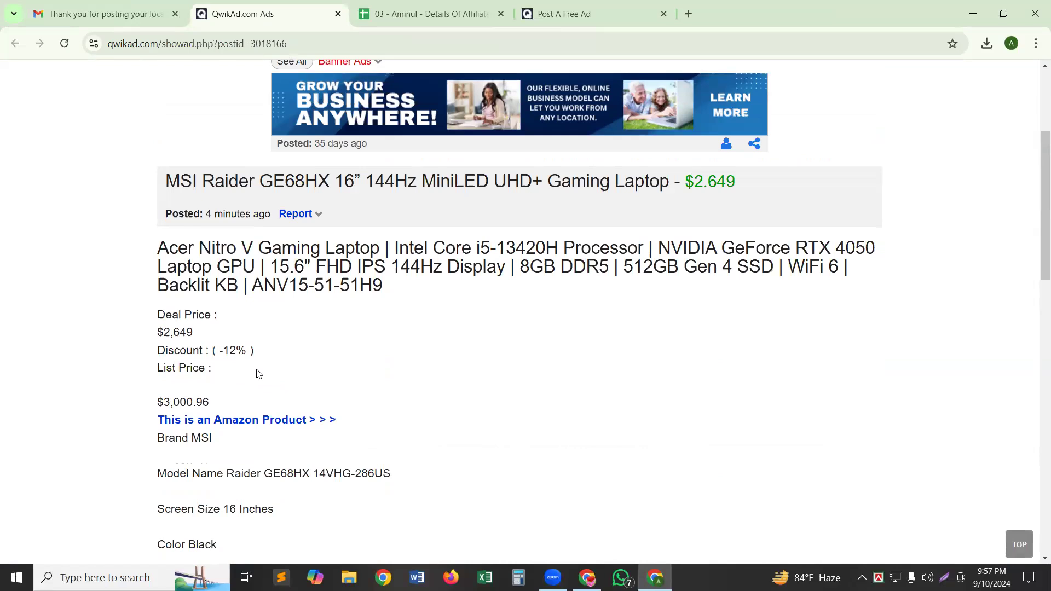
scroll(258, 374, up, 3)
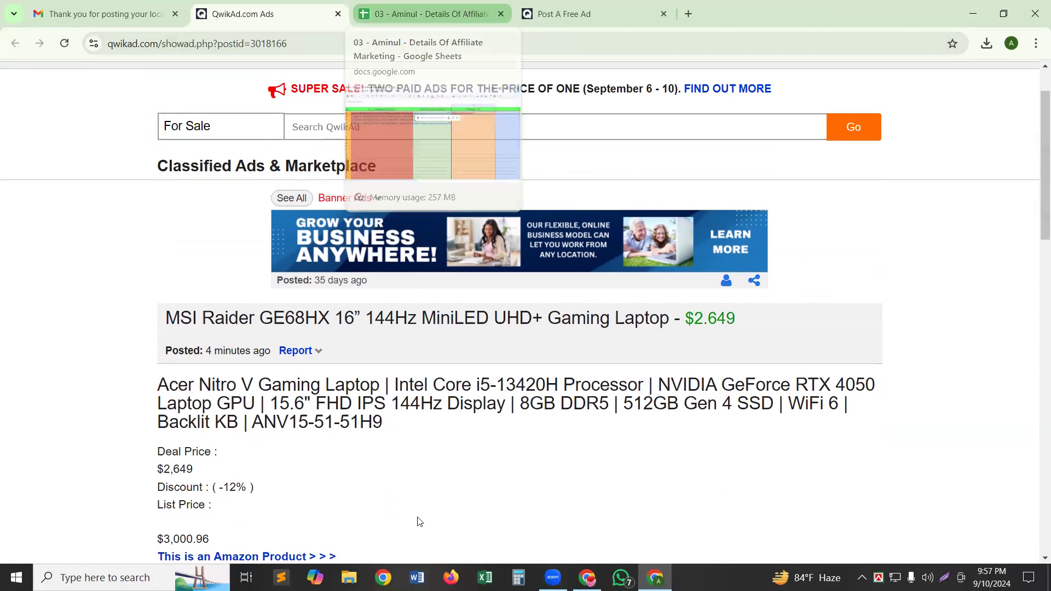
scroll(419, 521, down, 5)
scroll(420, 522, down, 1)
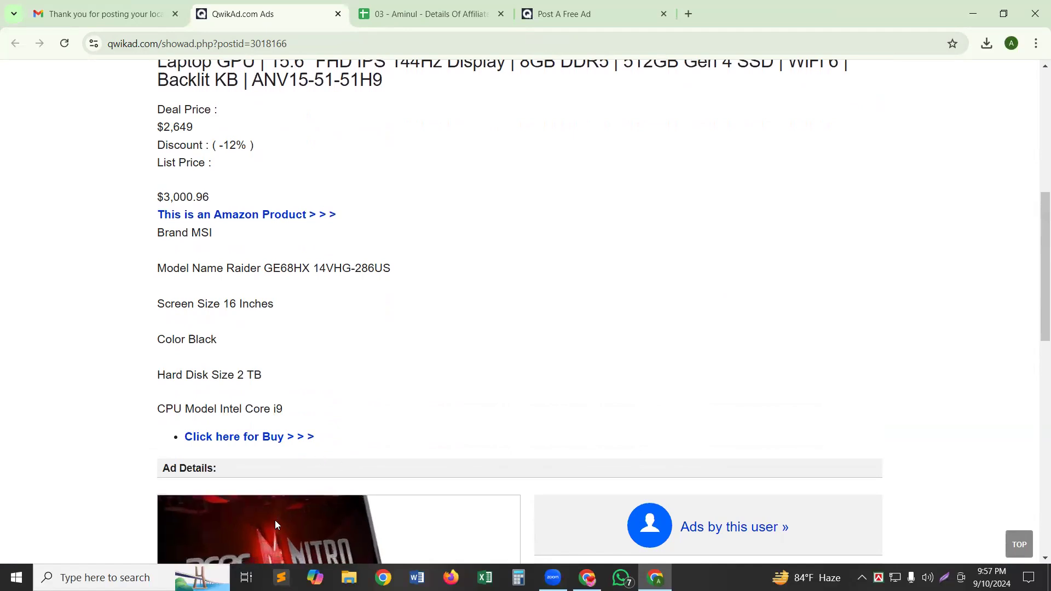
Follow the ad's "Click here for Buy > > >" link and review the landing page's title, pricing and product images
click(254, 437)
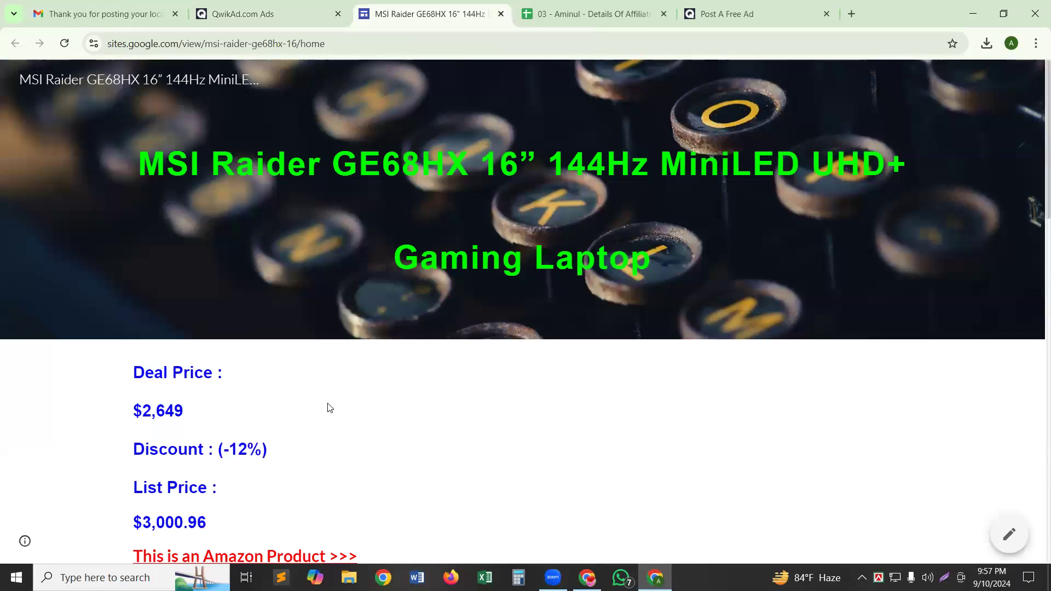
scroll(329, 405, down, 4)
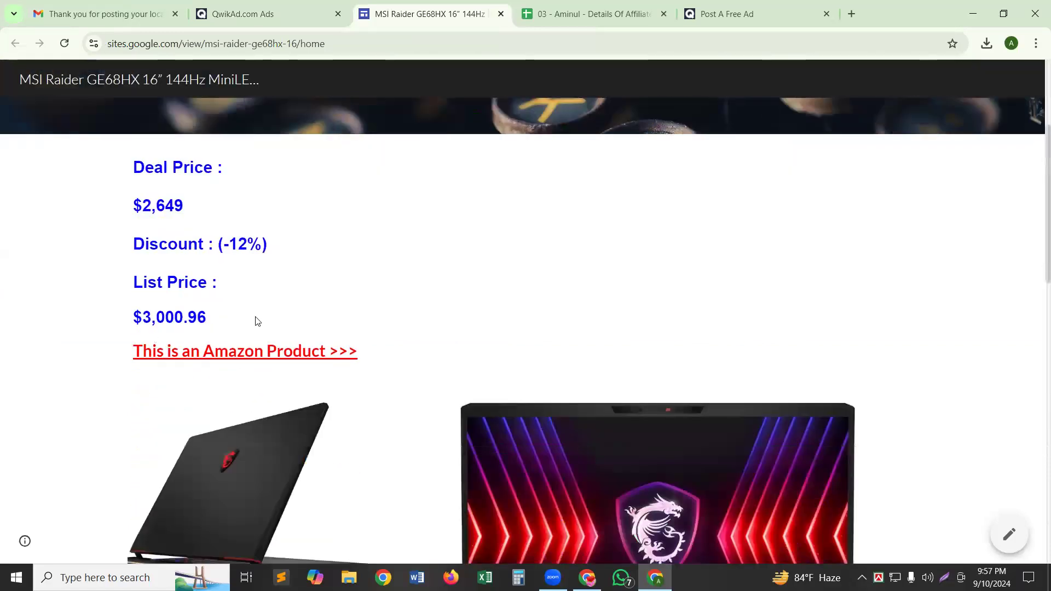
scroll(257, 321, up, 3)
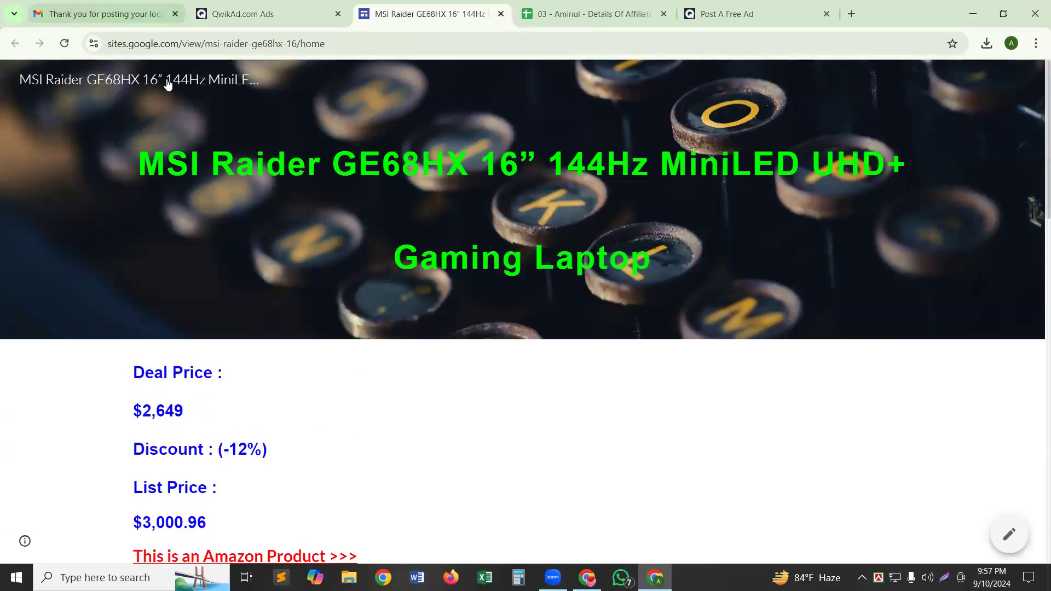
click(123, 7)
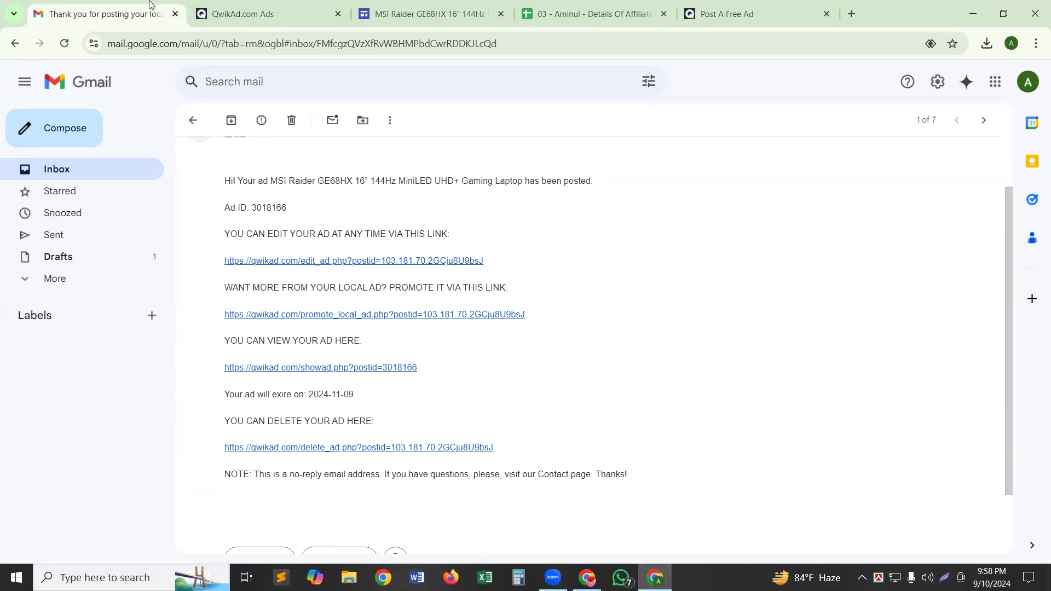
click(470, 15)
scroll(339, 403, down, 1)
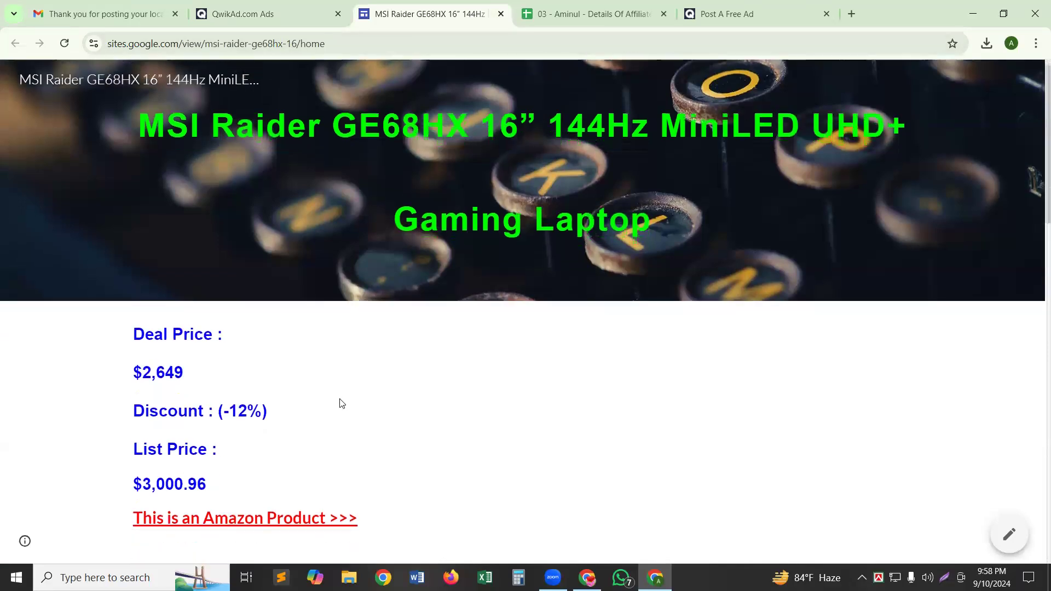
scroll(340, 404, down, 4)
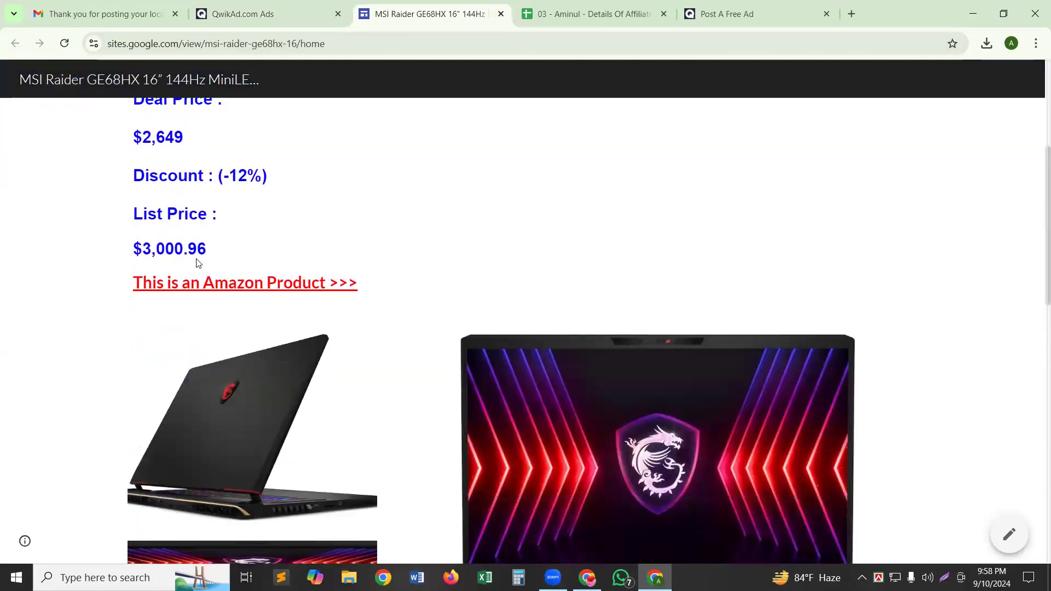